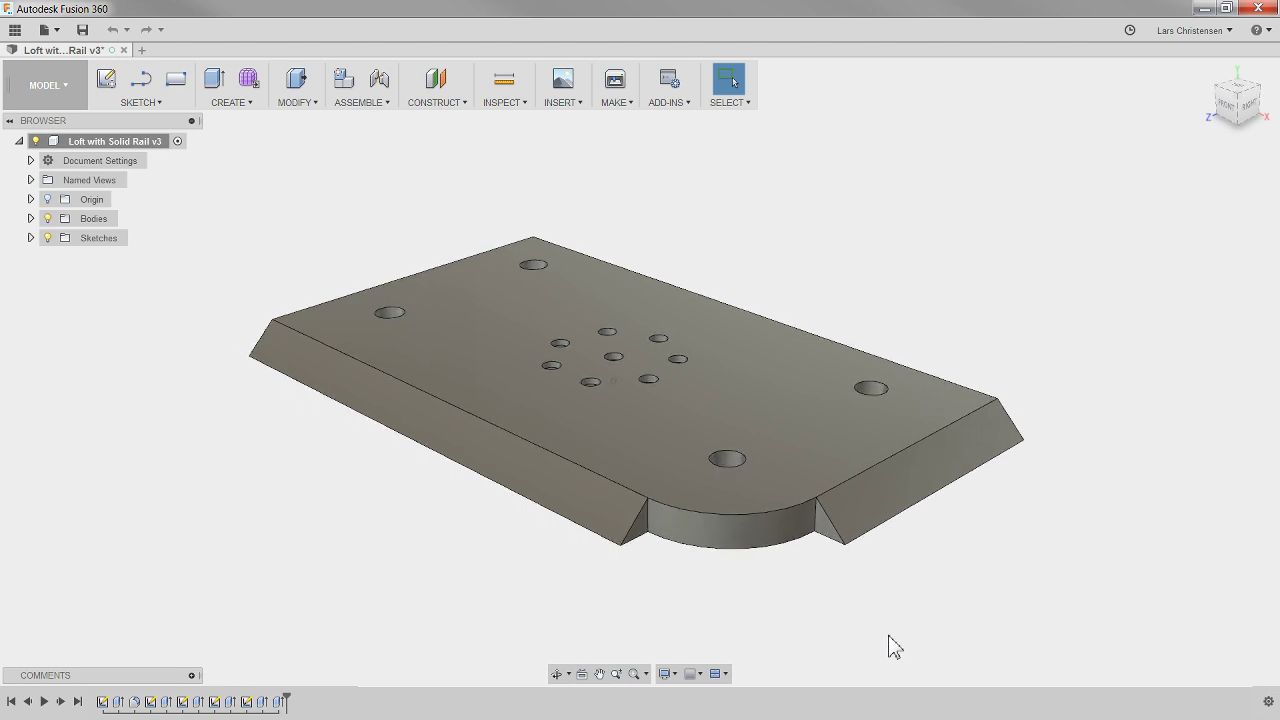
scroll(814, 634, up, 3)
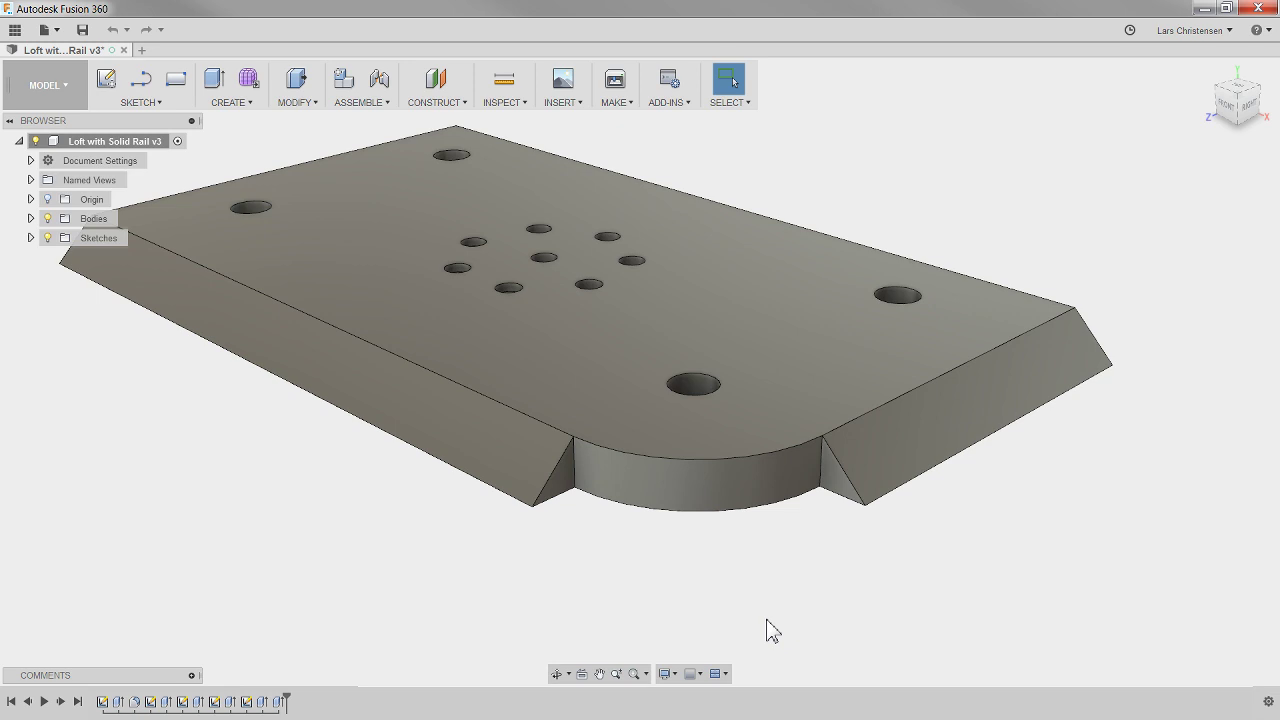
click(1131, 38)
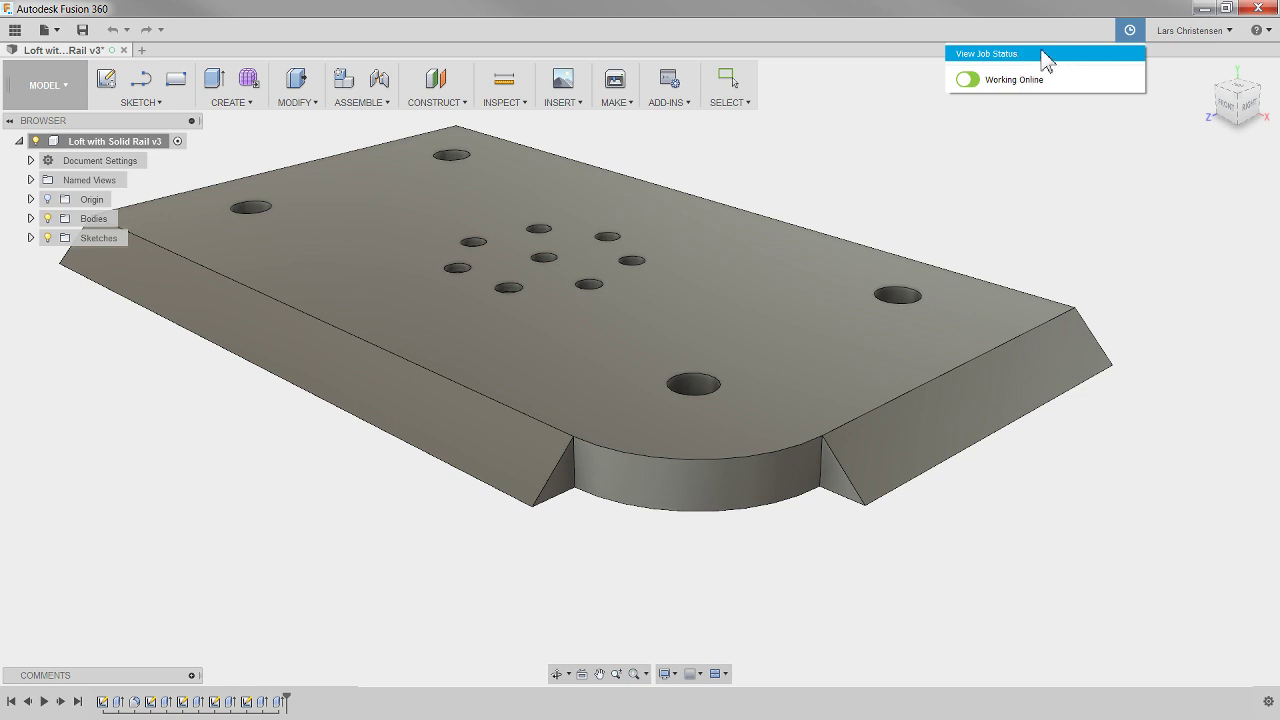
click(1115, 180)
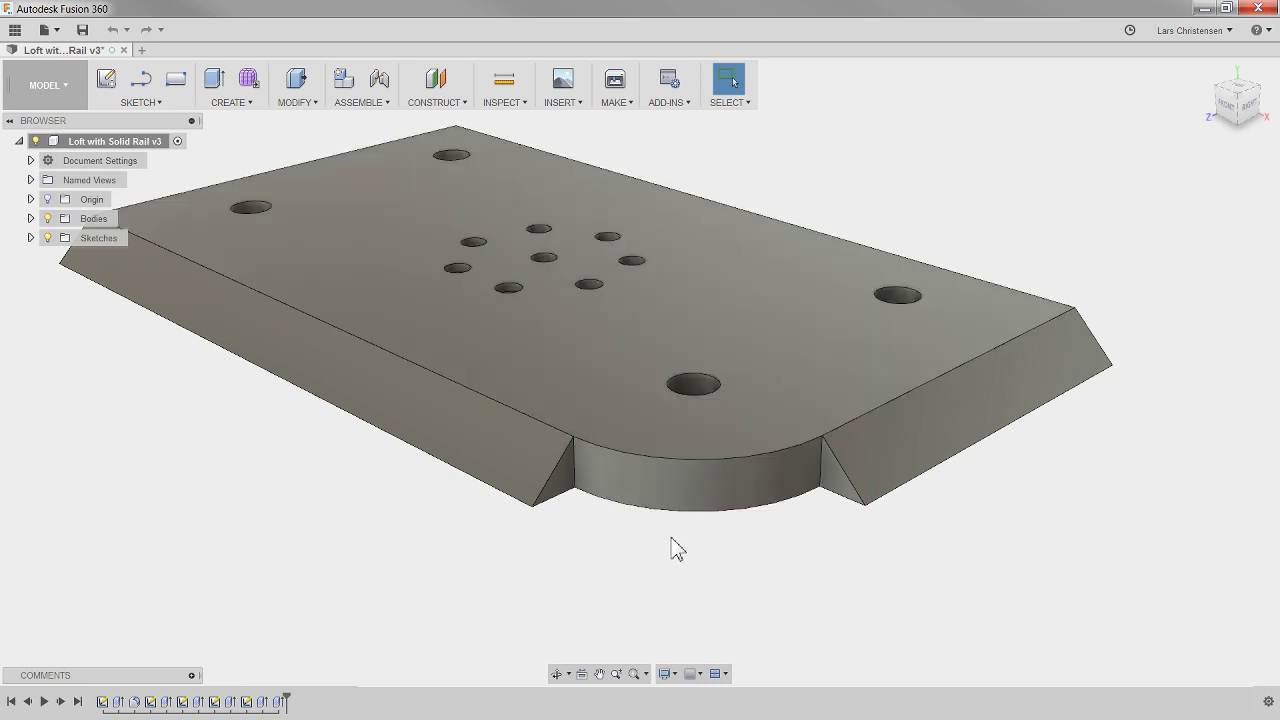
- Start a Loft between the two triangular end faces beside the rounded corner, using the Join operation
click(241, 103)
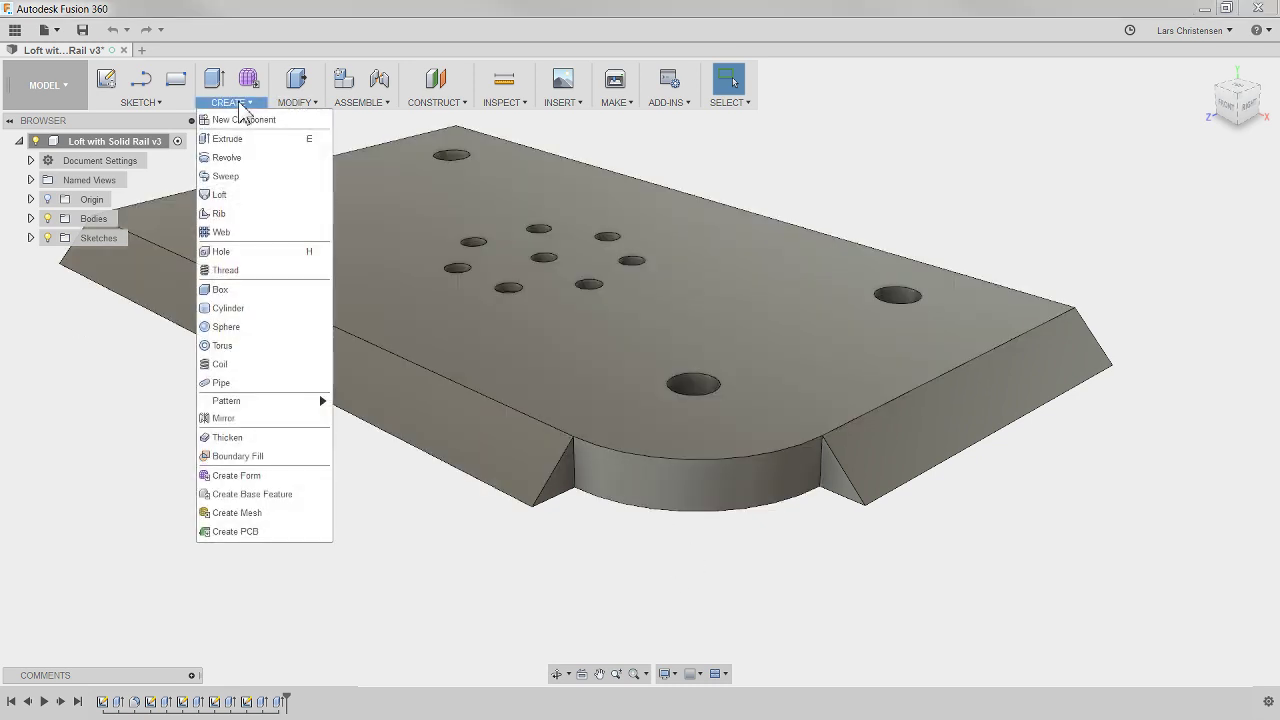
click(225, 196)
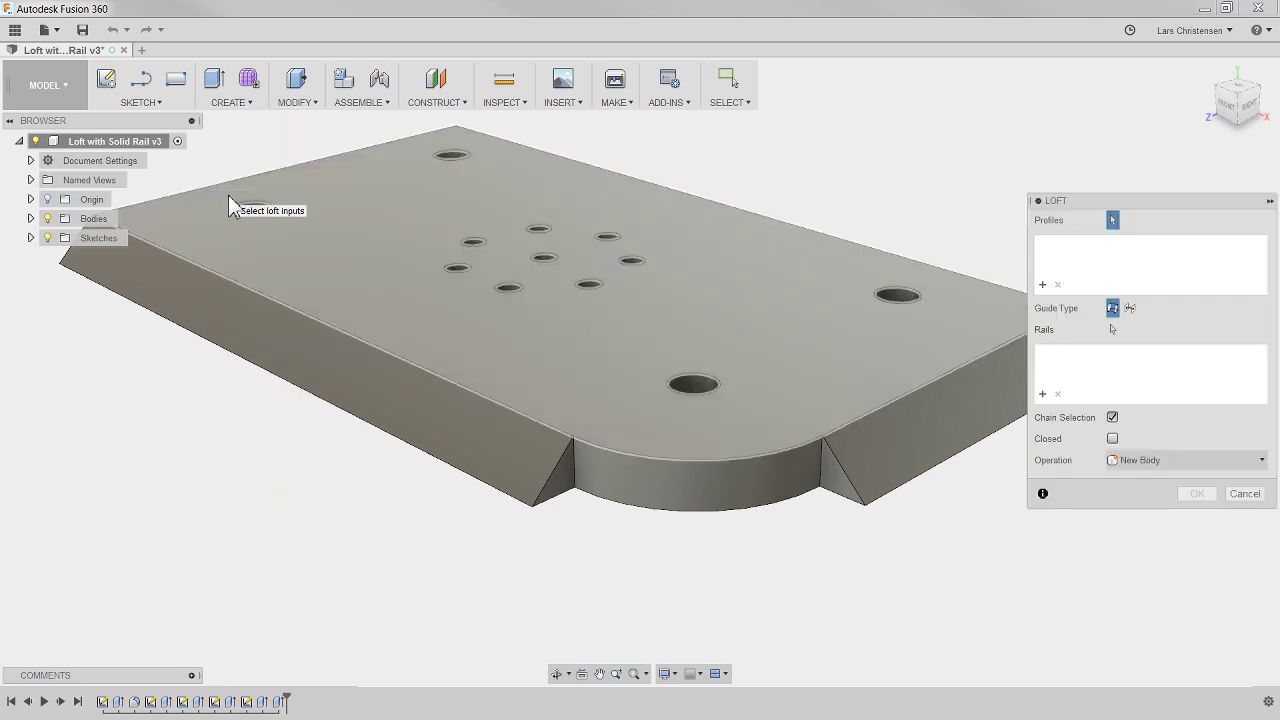
click(845, 490)
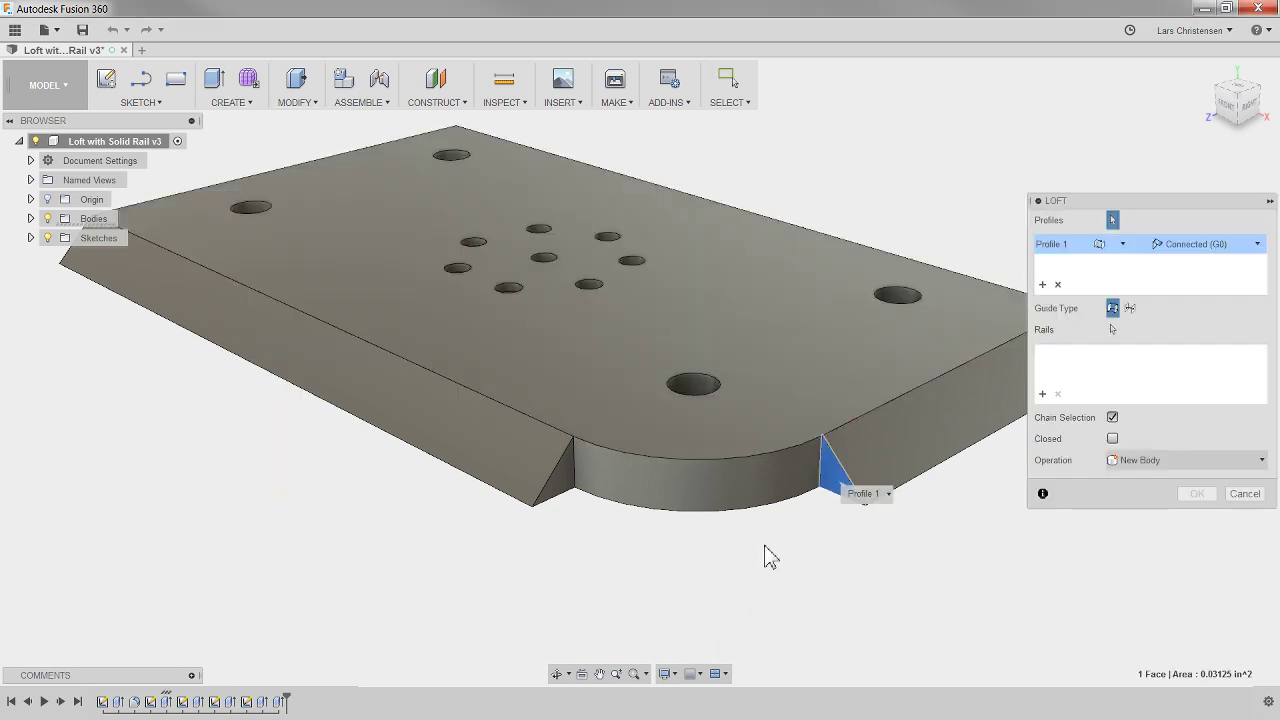
click(573, 478)
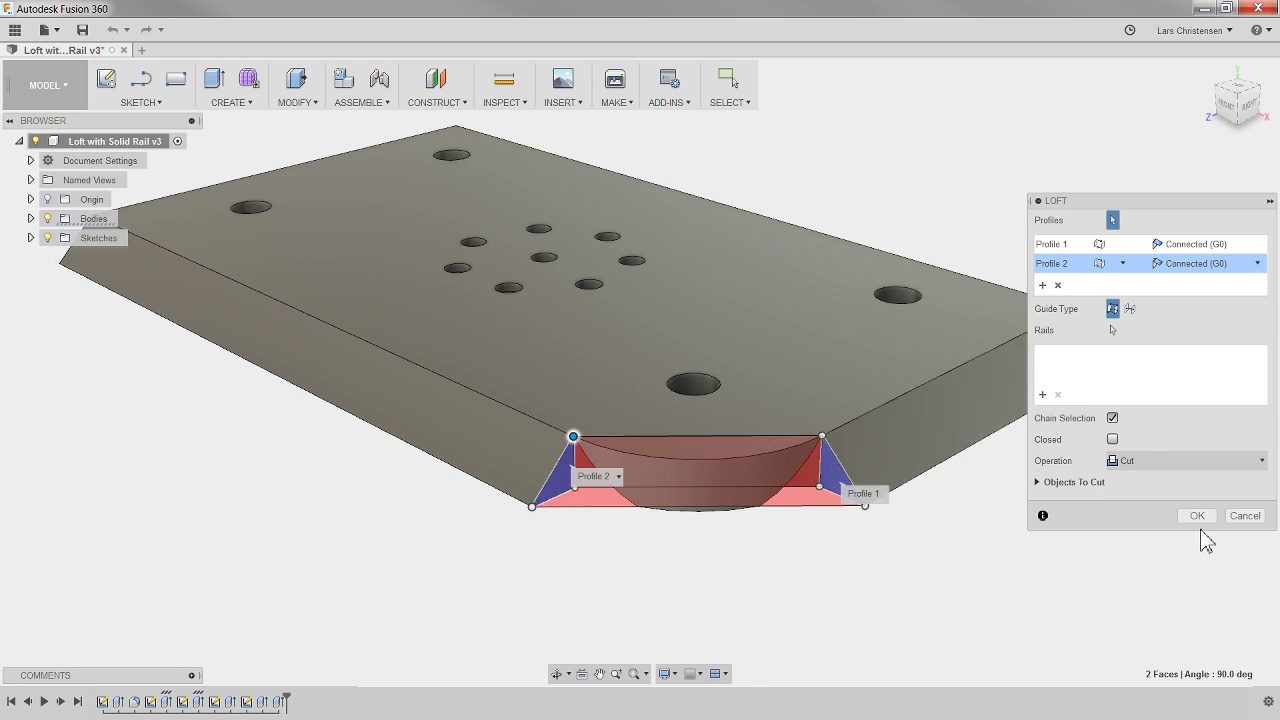
click(1161, 461)
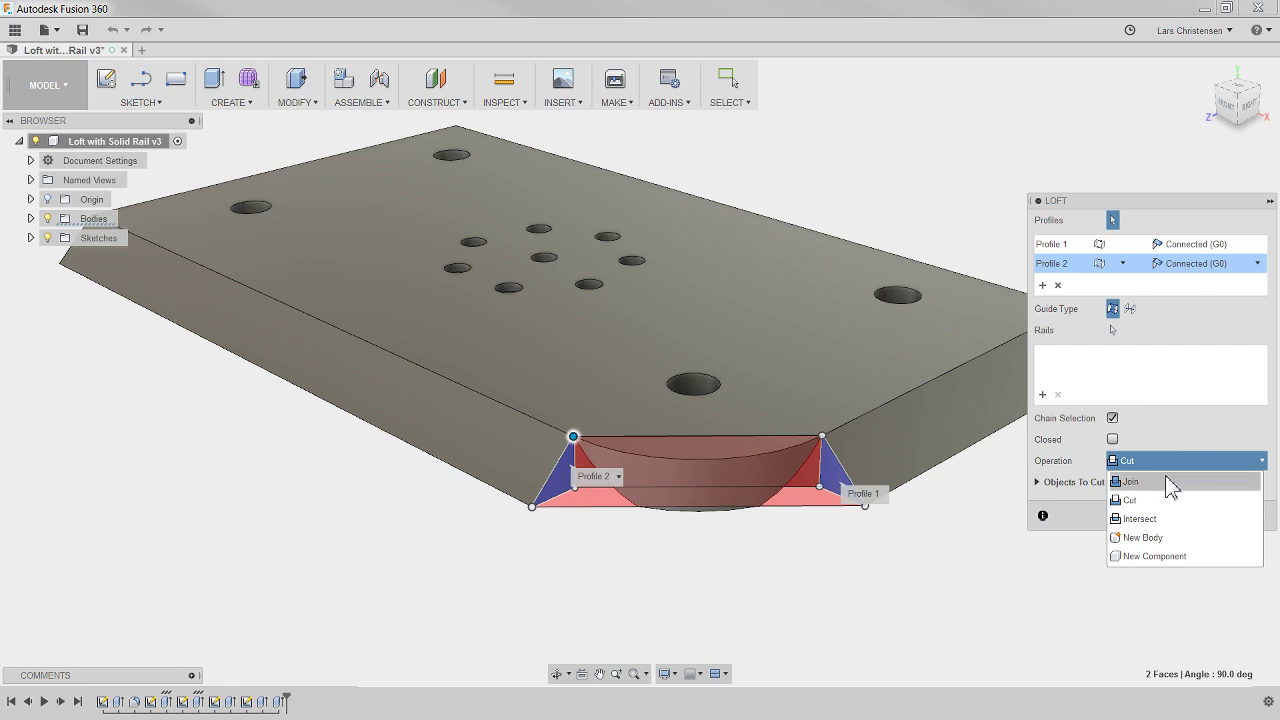
click(1164, 477)
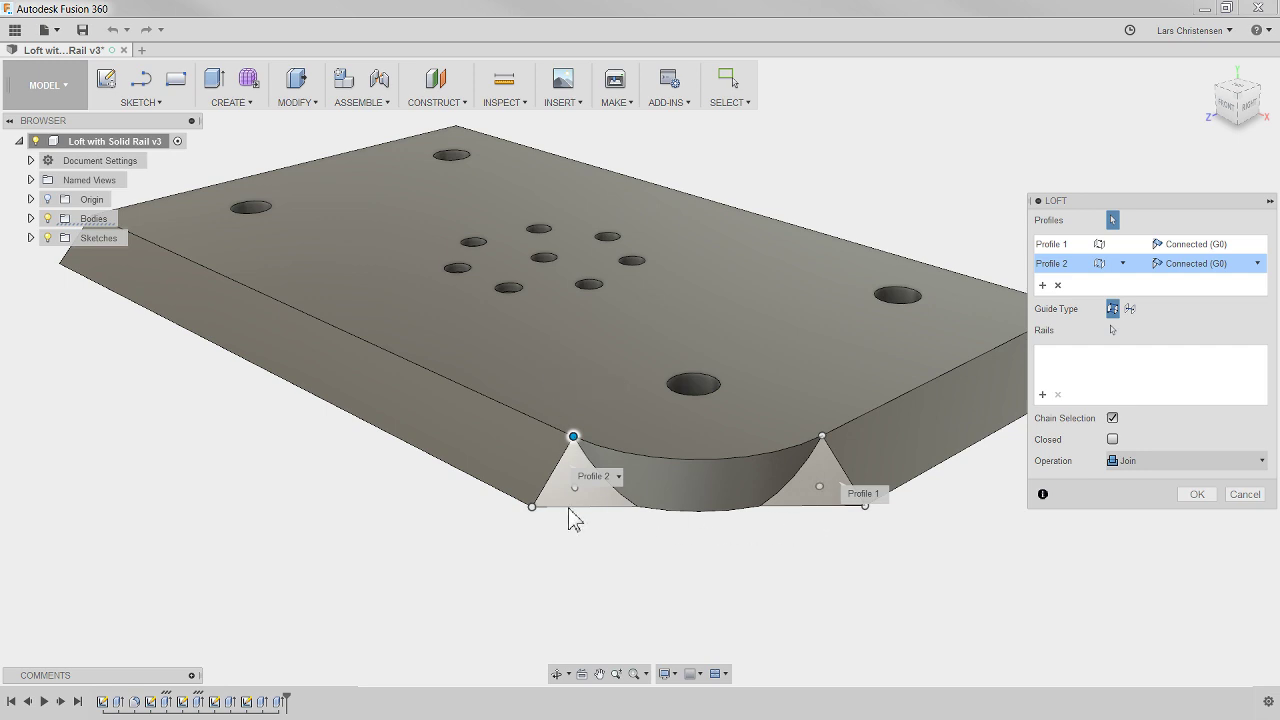
- Guide the loft with the rounded corner's upper edge as centerline, keep Profile 1 at Connected (G0), and finish it
click(1130, 309)
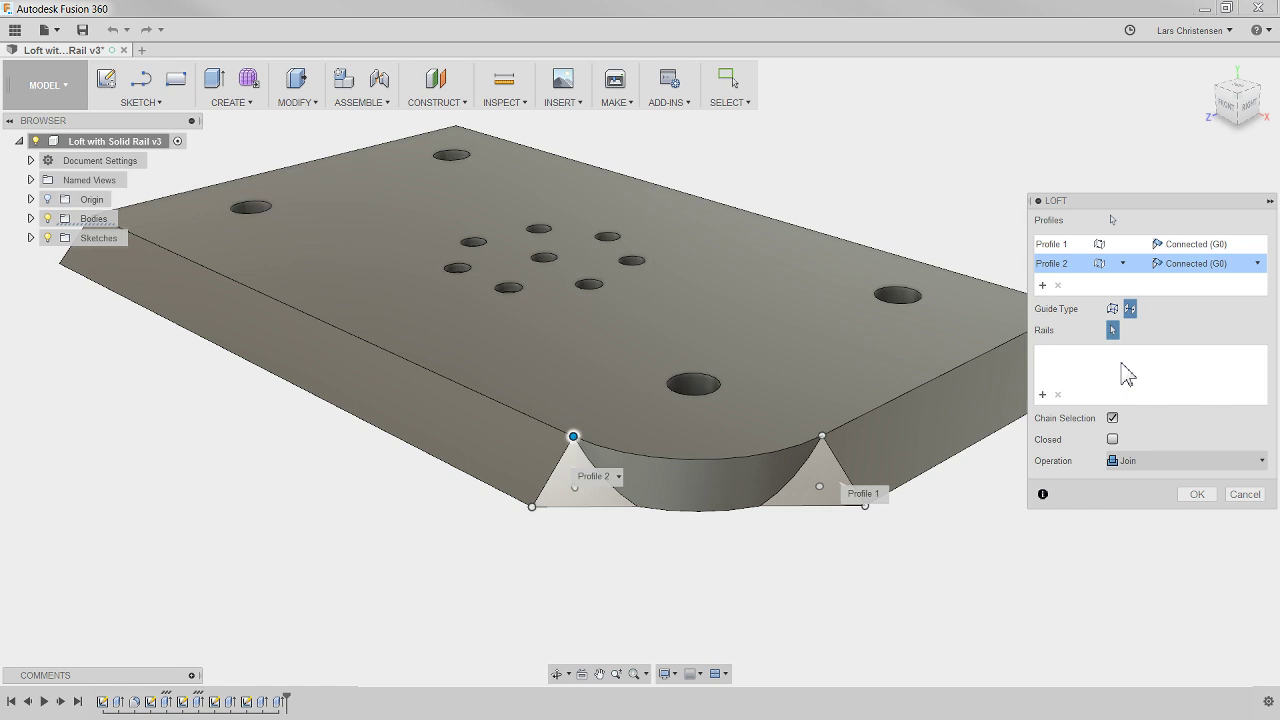
click(726, 464)
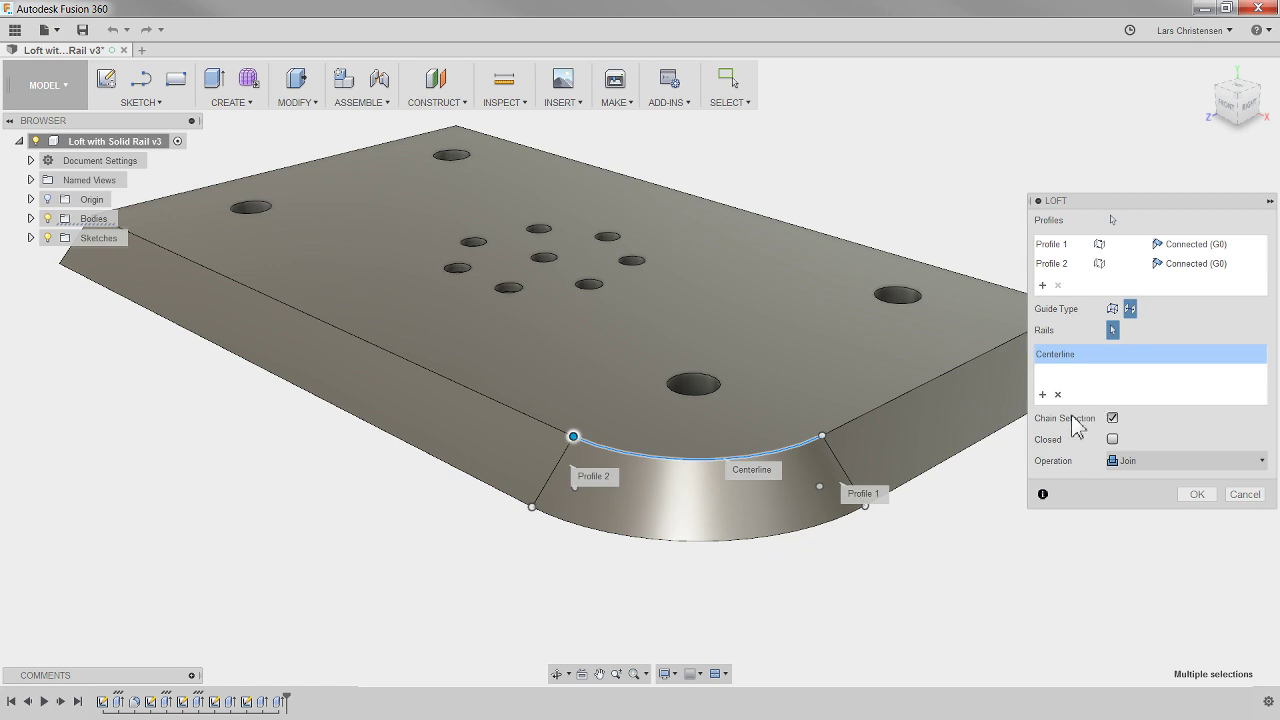
click(1225, 246)
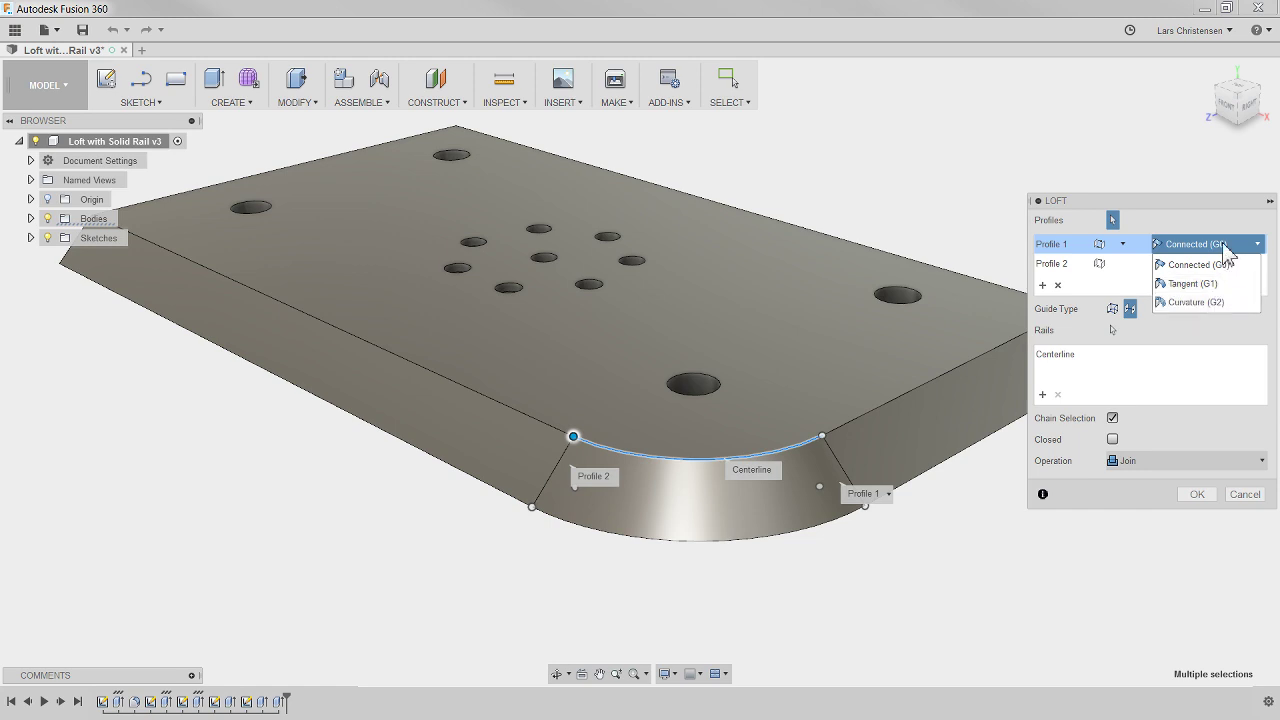
click(1228, 264)
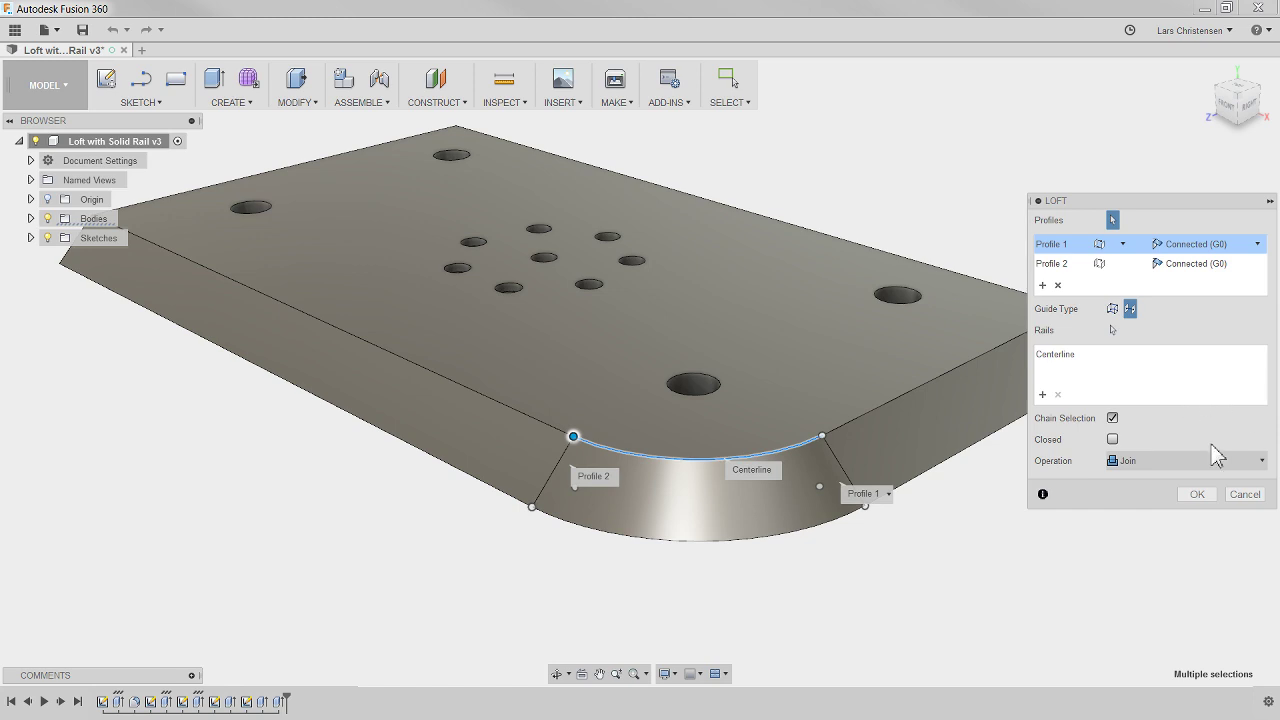
click(1197, 494)
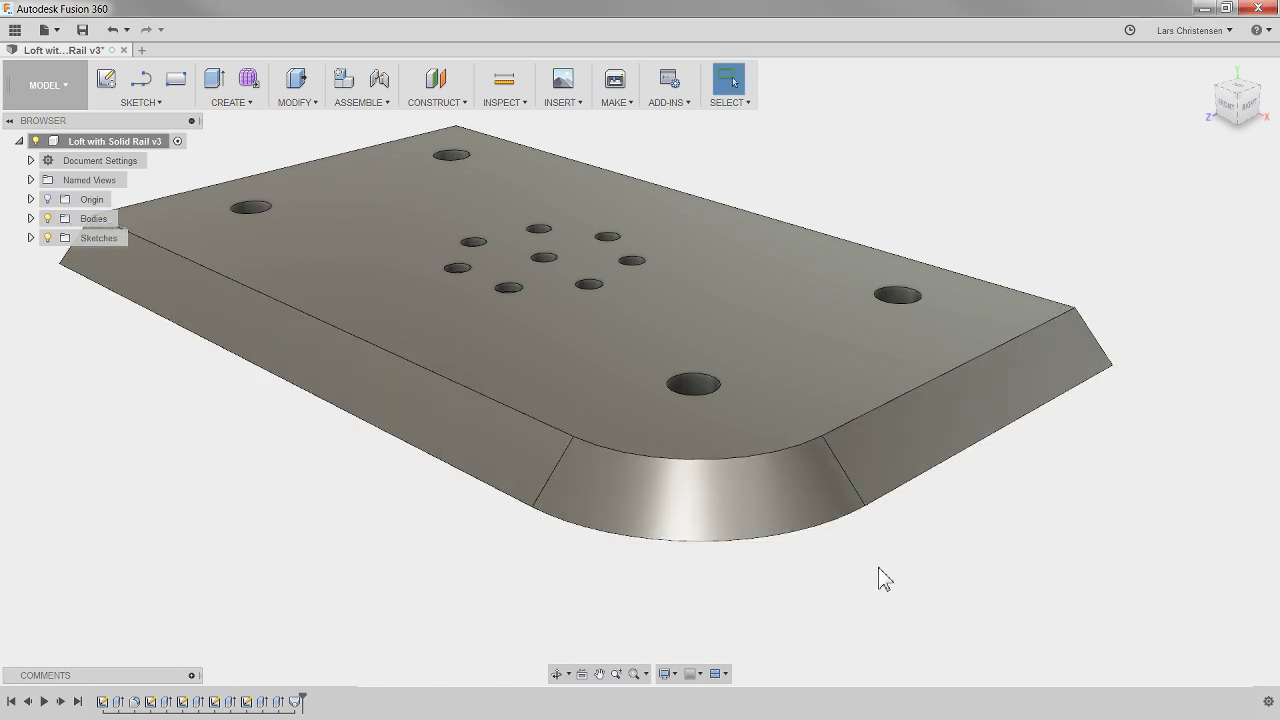
- Review the Export settings for the root component Loft with Solid Rail v3 without exporting it
scroll(803, 609, down, 1)
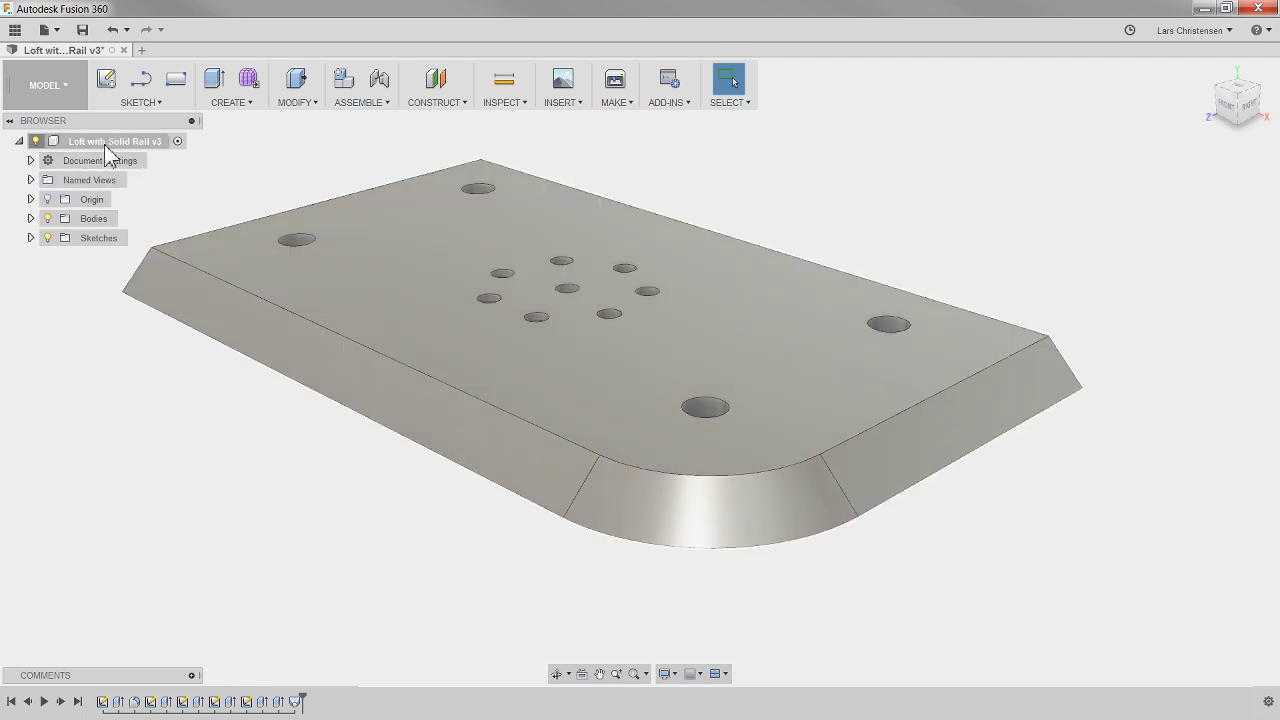
right_click(96, 146)
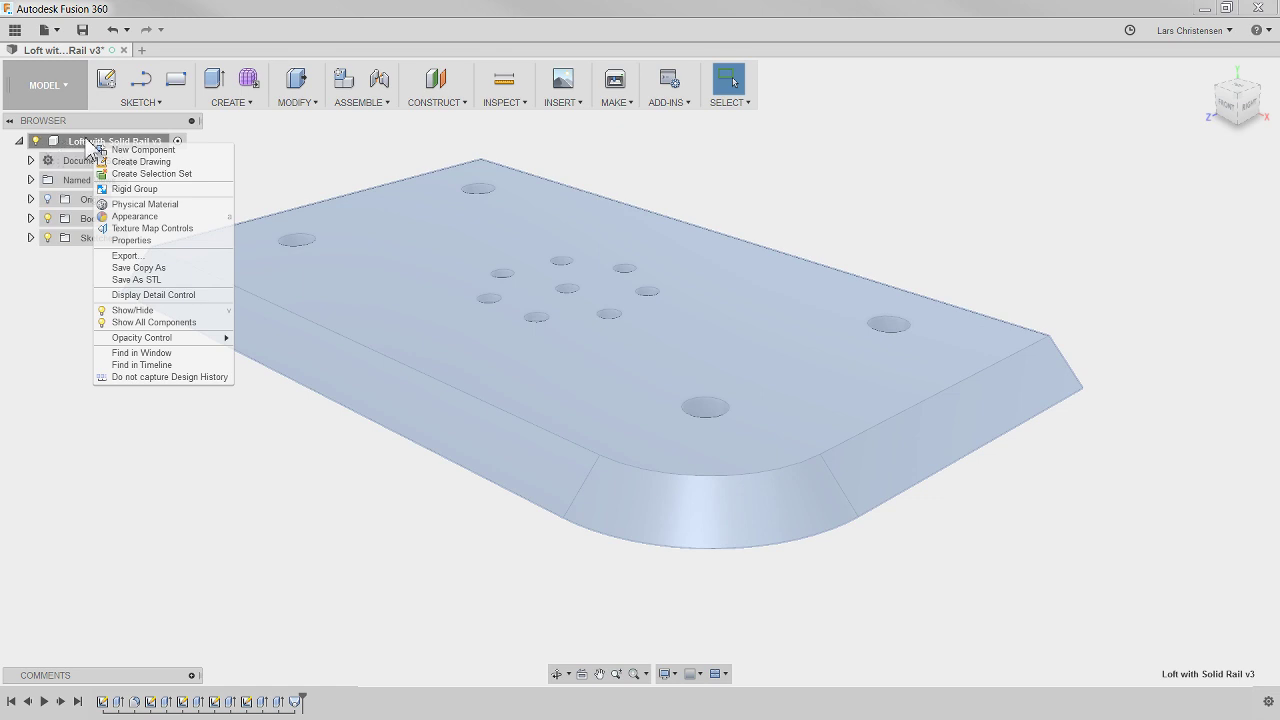
click(145, 257)
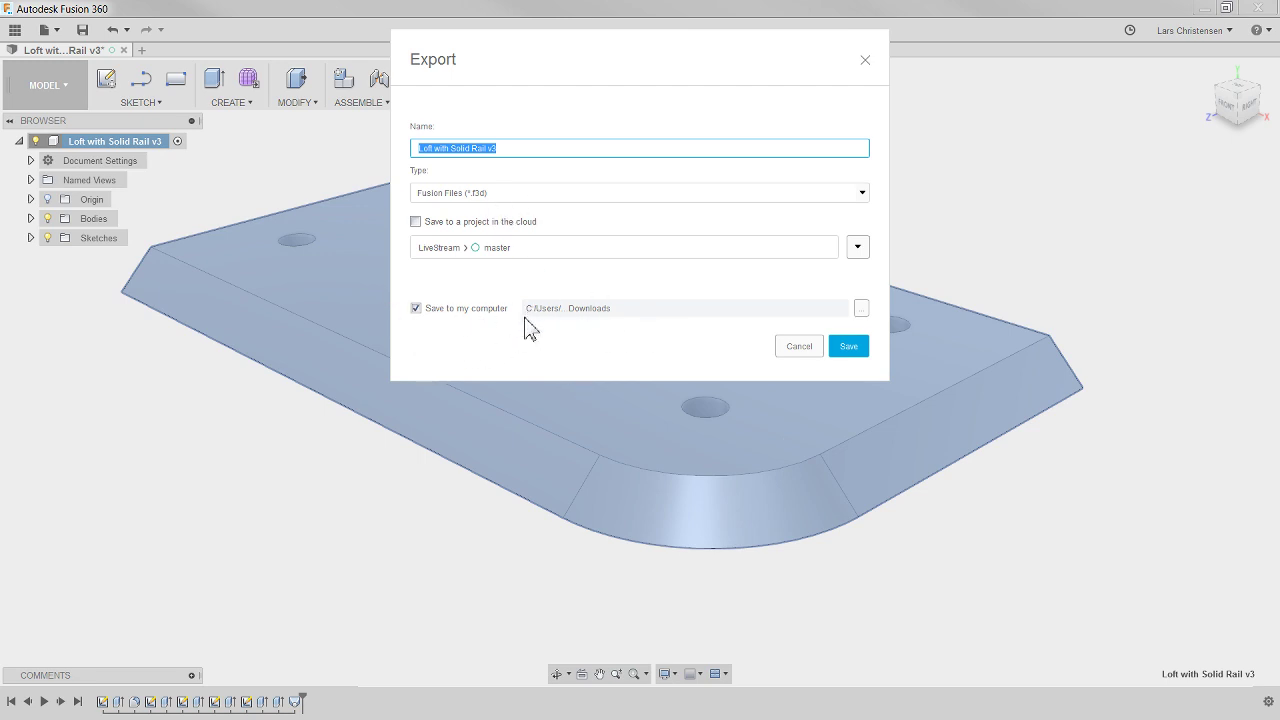
click(798, 347)
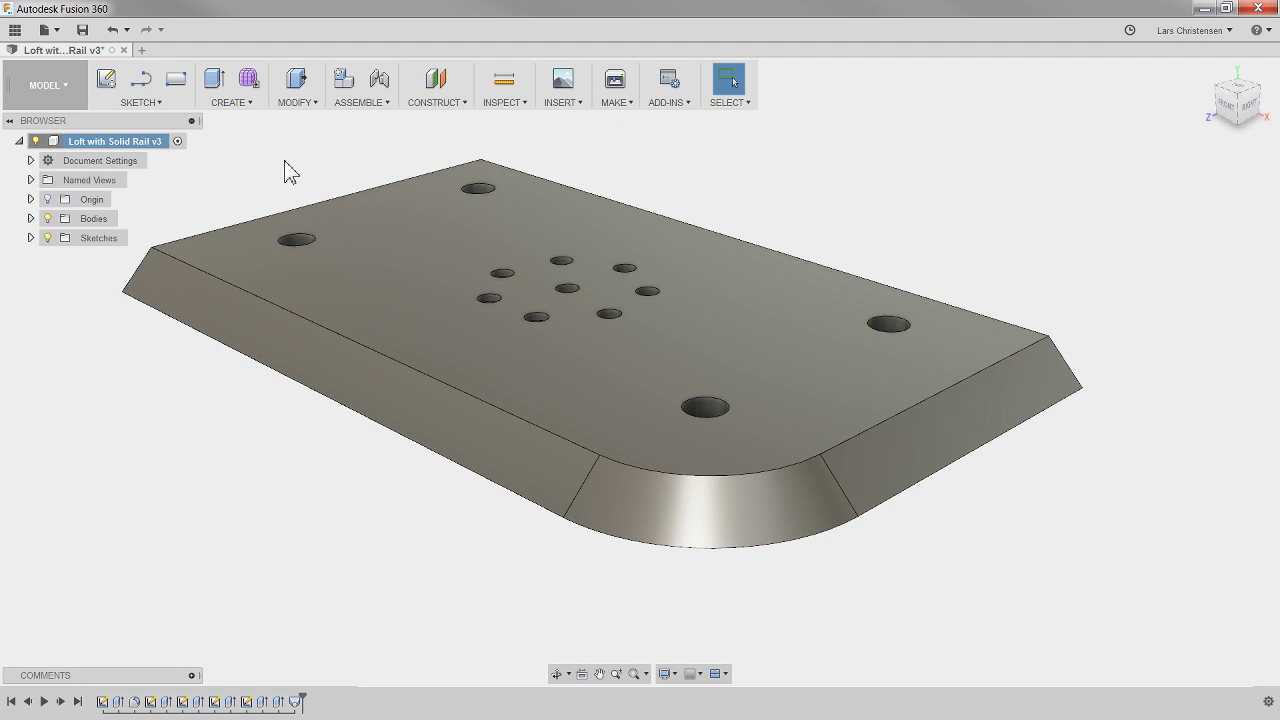
- Switch to the Simulation workspace and examine the commands offered for the simulations, Simulation Model 1 and the Static Stress study
click(49, 94)
click(36, 264)
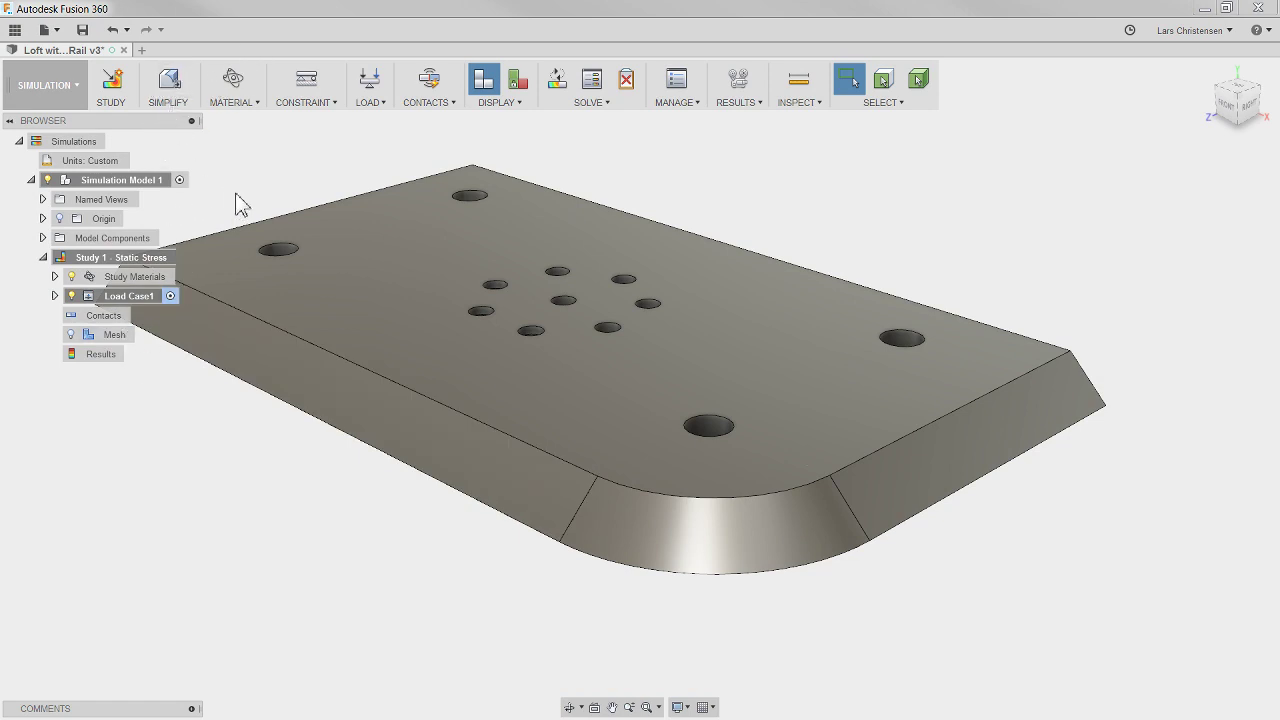
click(110, 186)
right_click(108, 189)
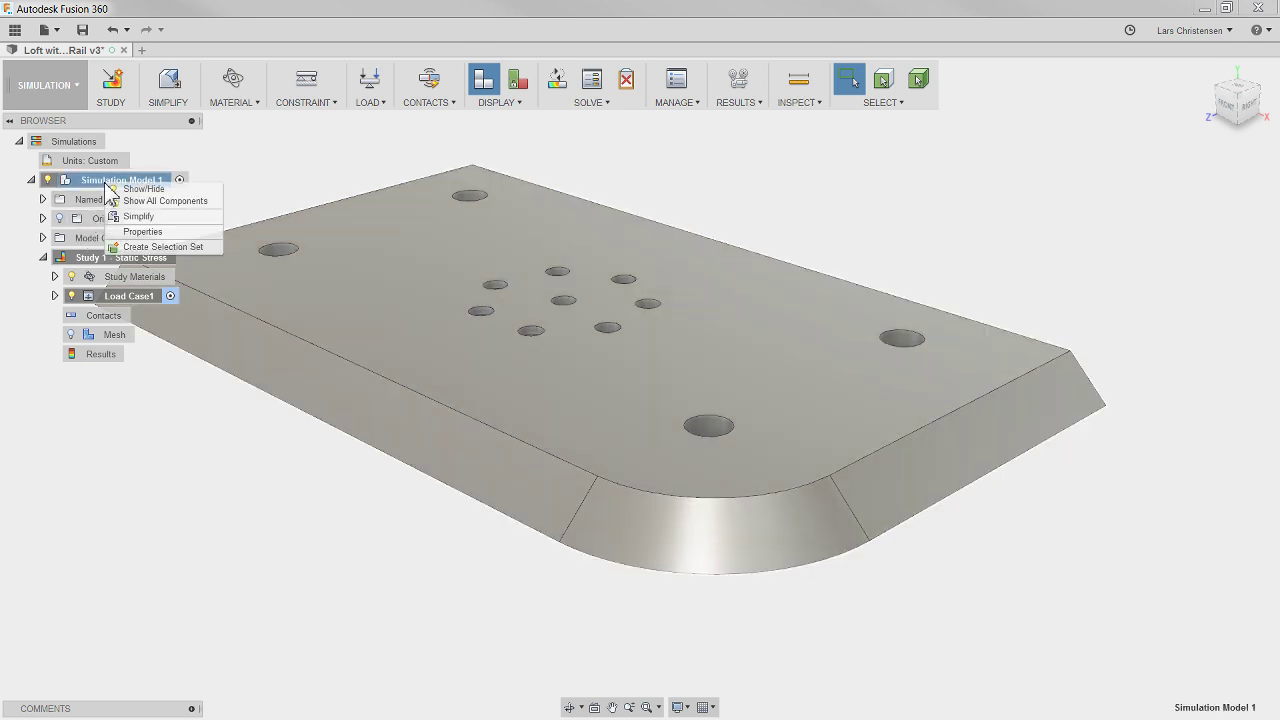
click(250, 150)
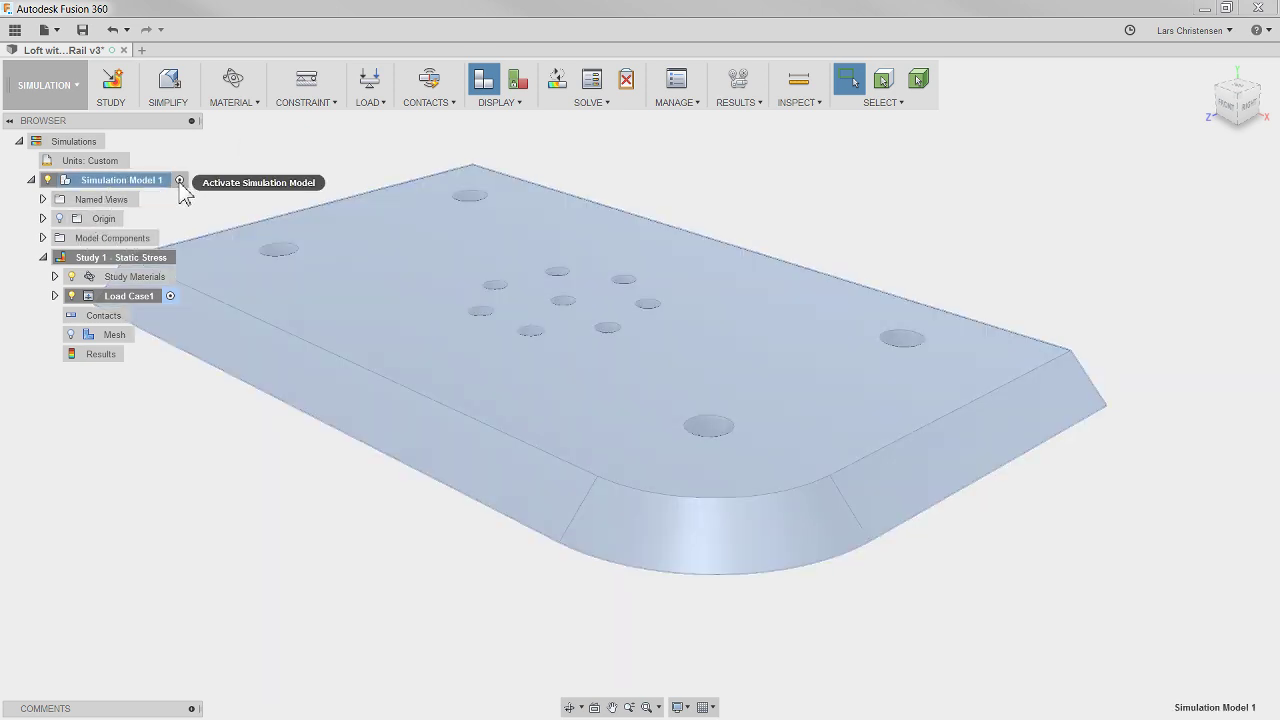
right_click(114, 183)
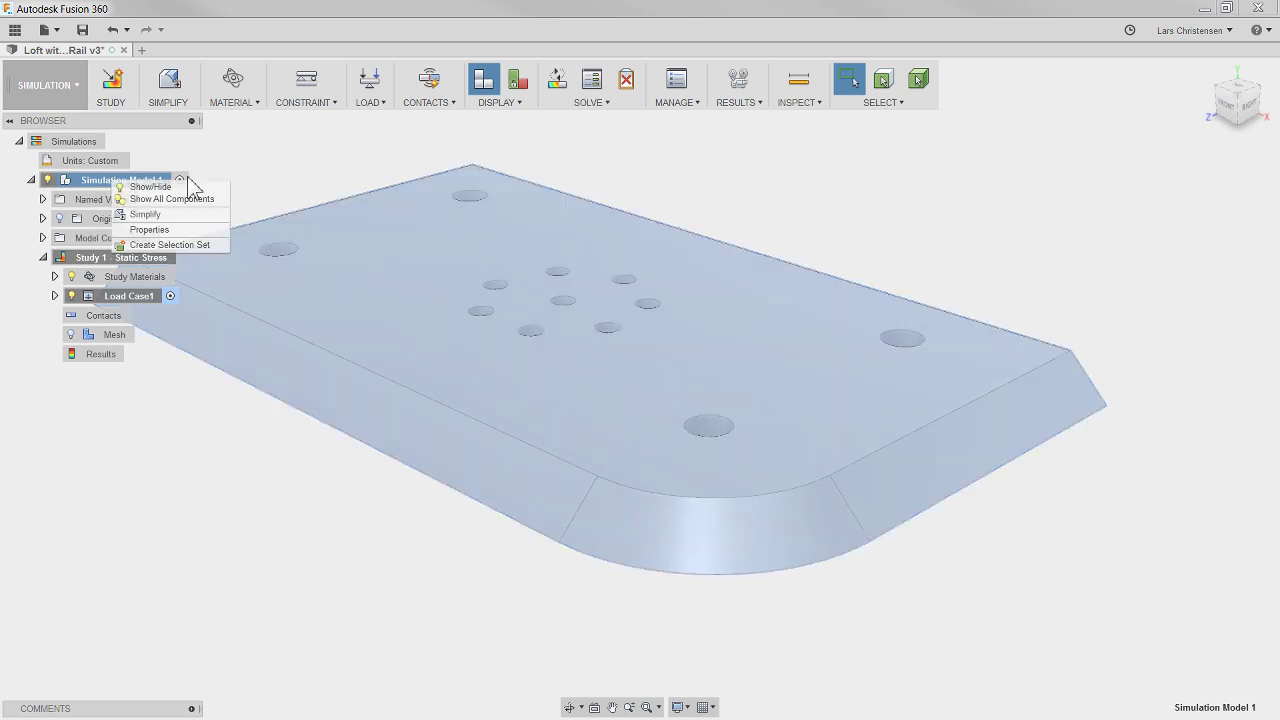
click(257, 155)
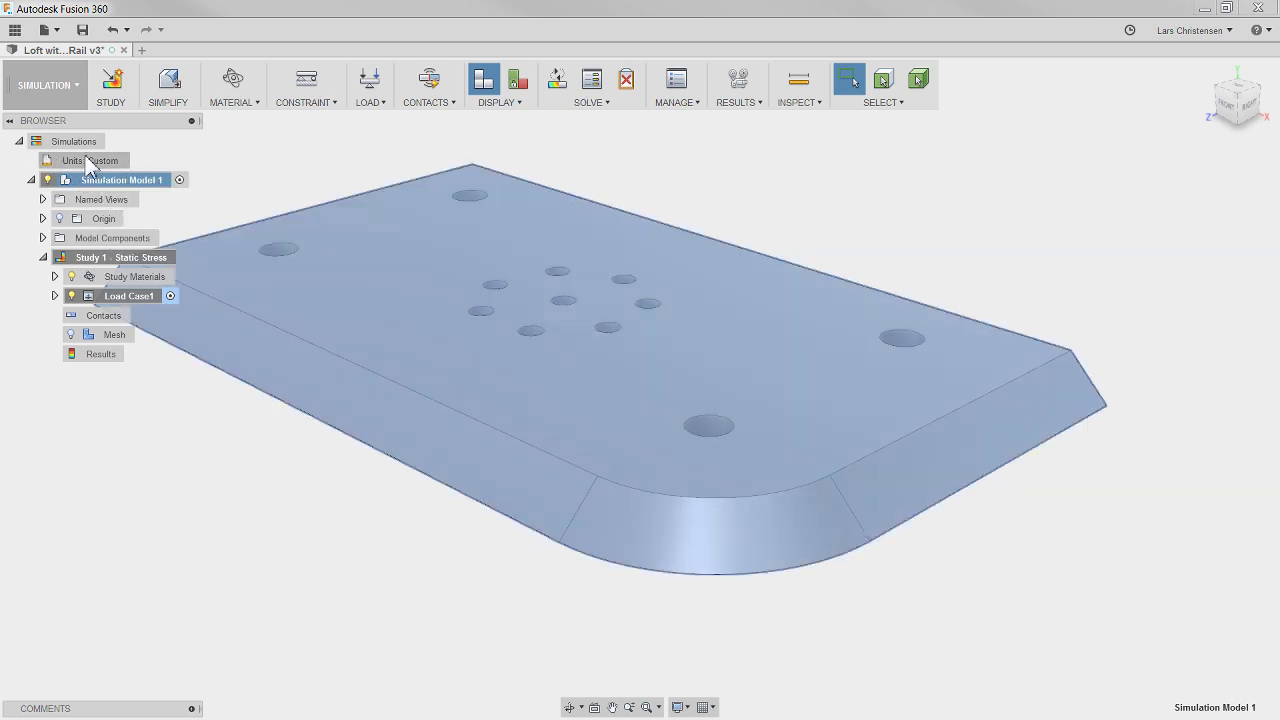
click(78, 144)
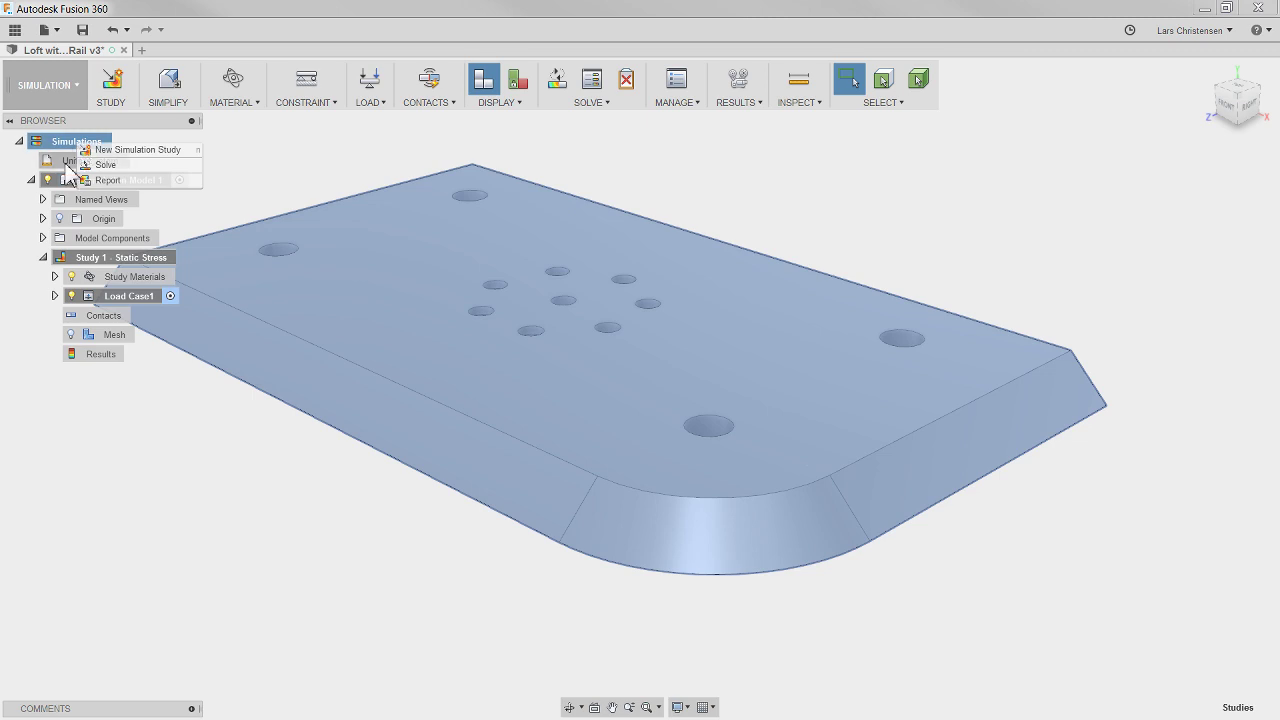
right_click(76, 181)
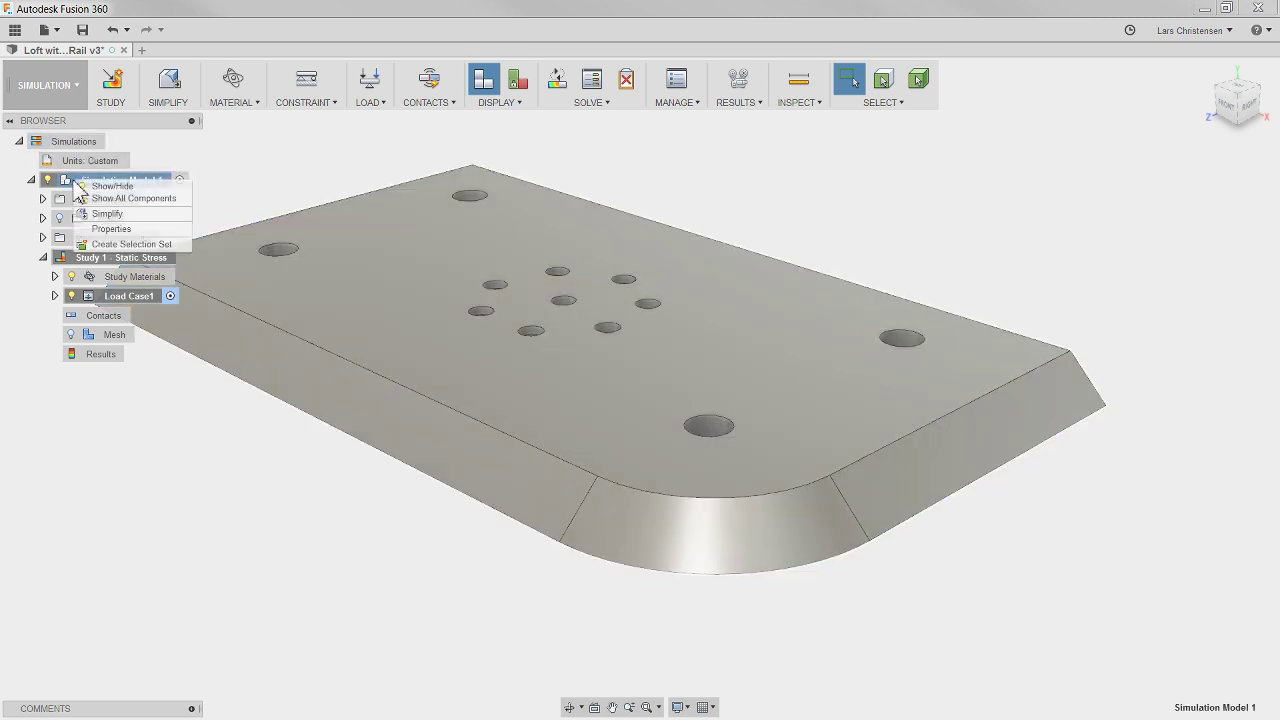
click(249, 171)
right_click(119, 259)
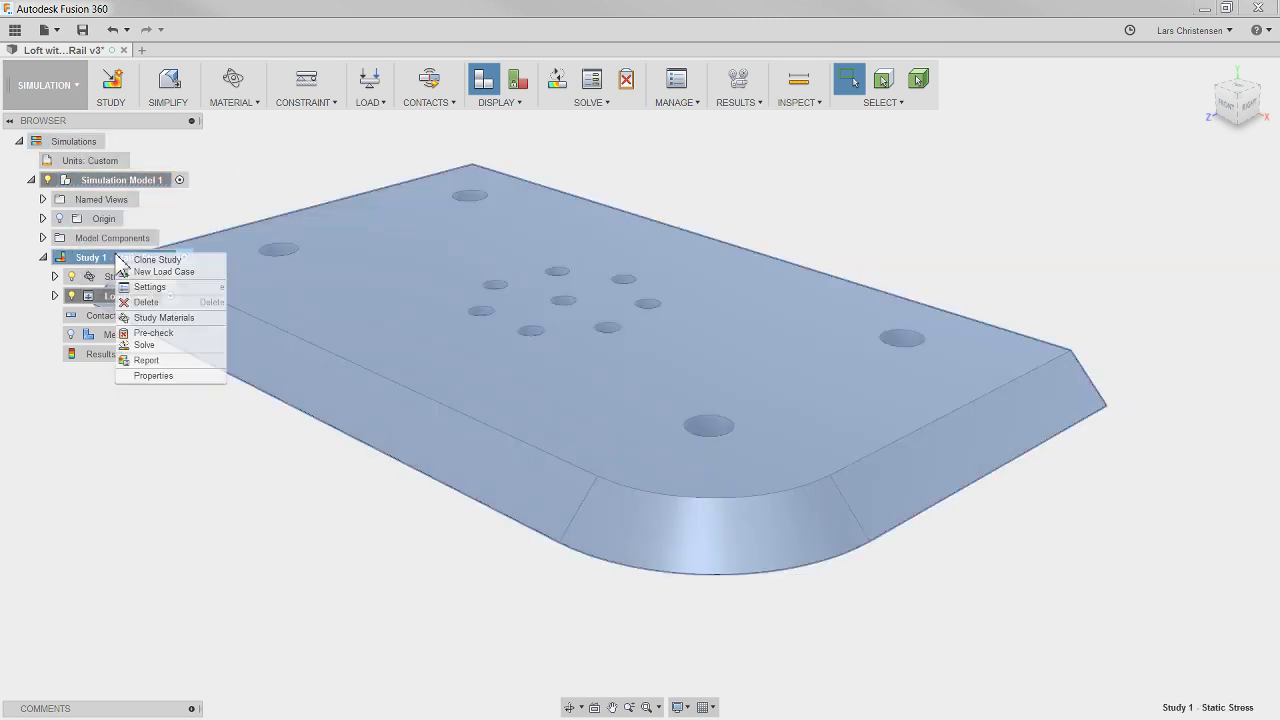
click(243, 186)
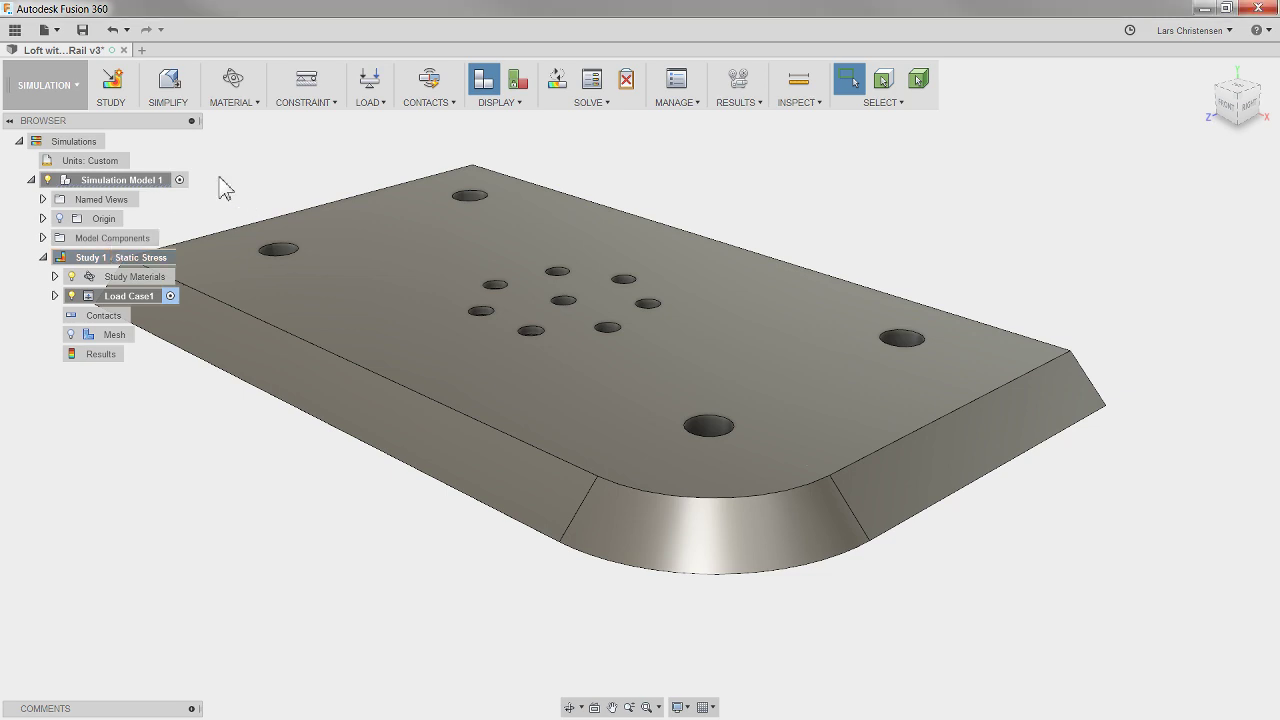
- Return to the Model workspace and check the root component's Export name, file type and save location again without exporting
click(46, 85)
click(48, 124)
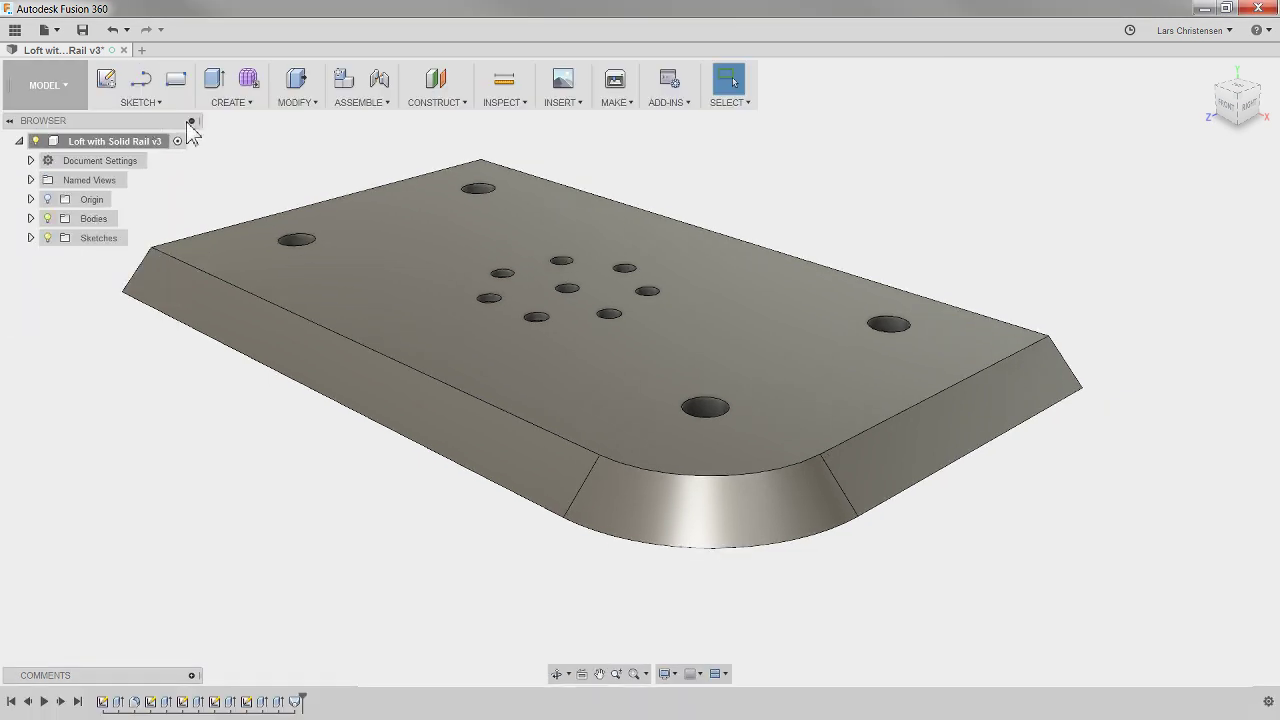
right_click(95, 141)
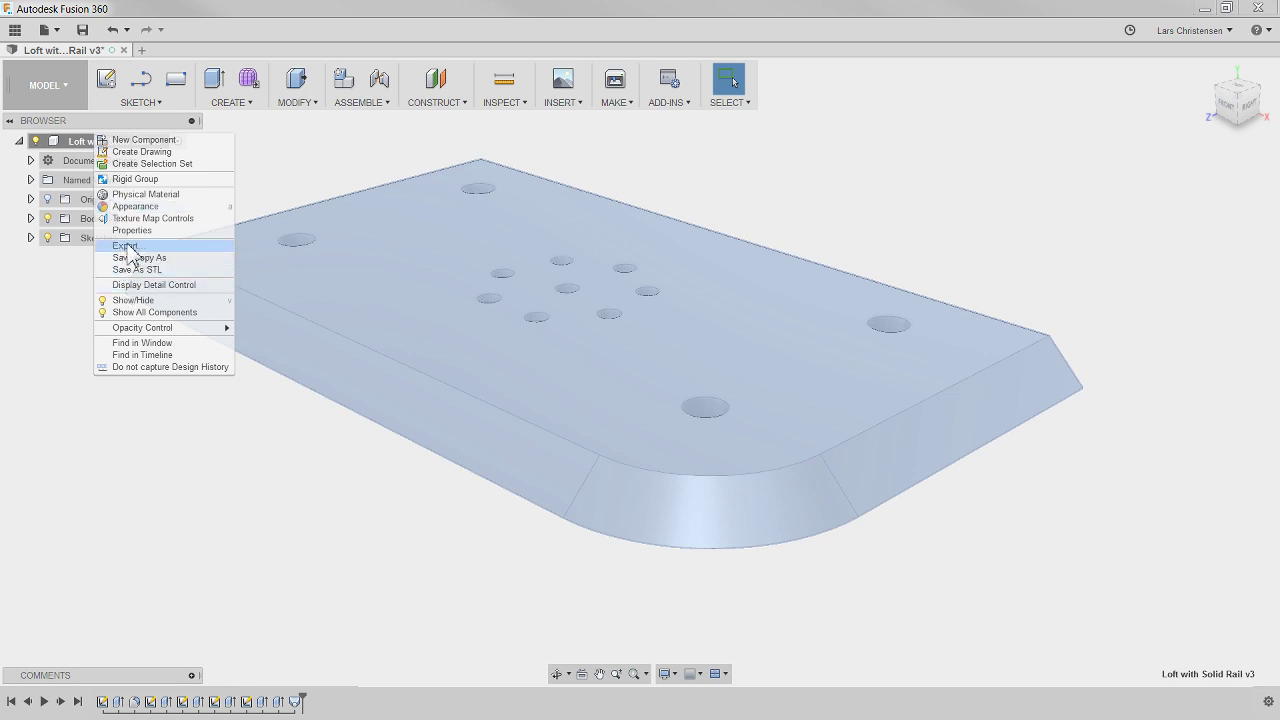
click(130, 248)
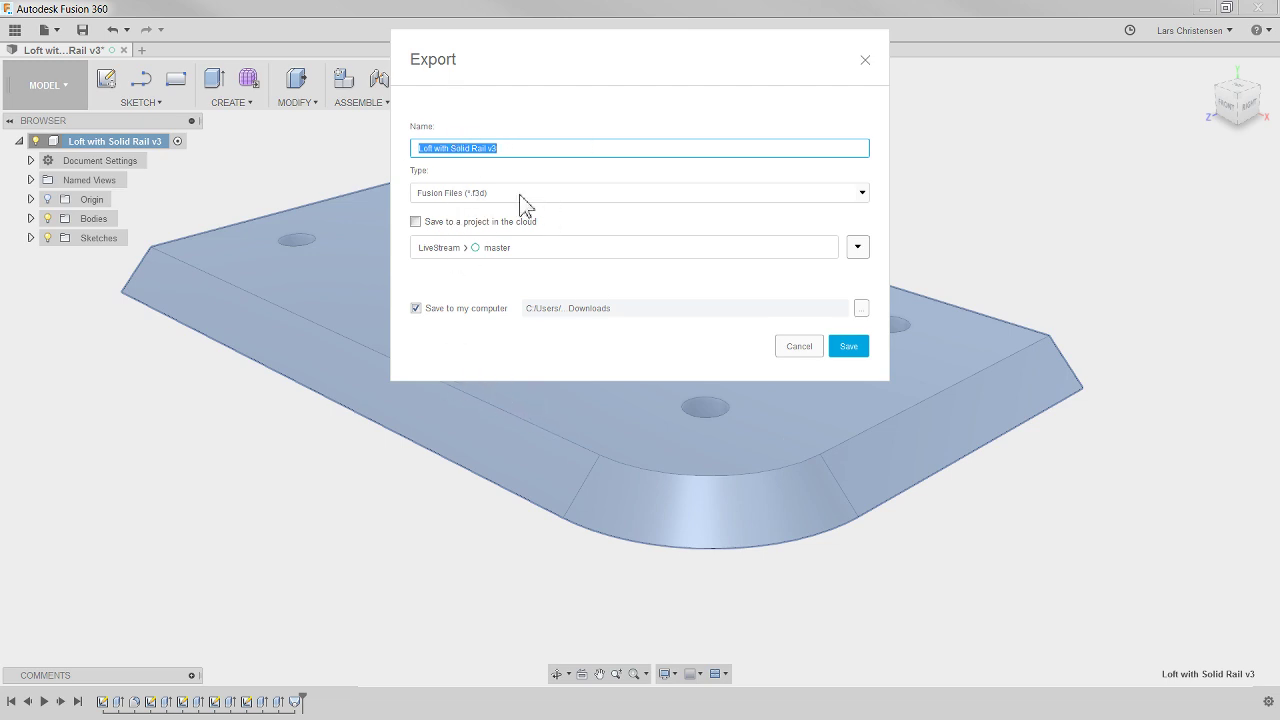
click(790, 347)
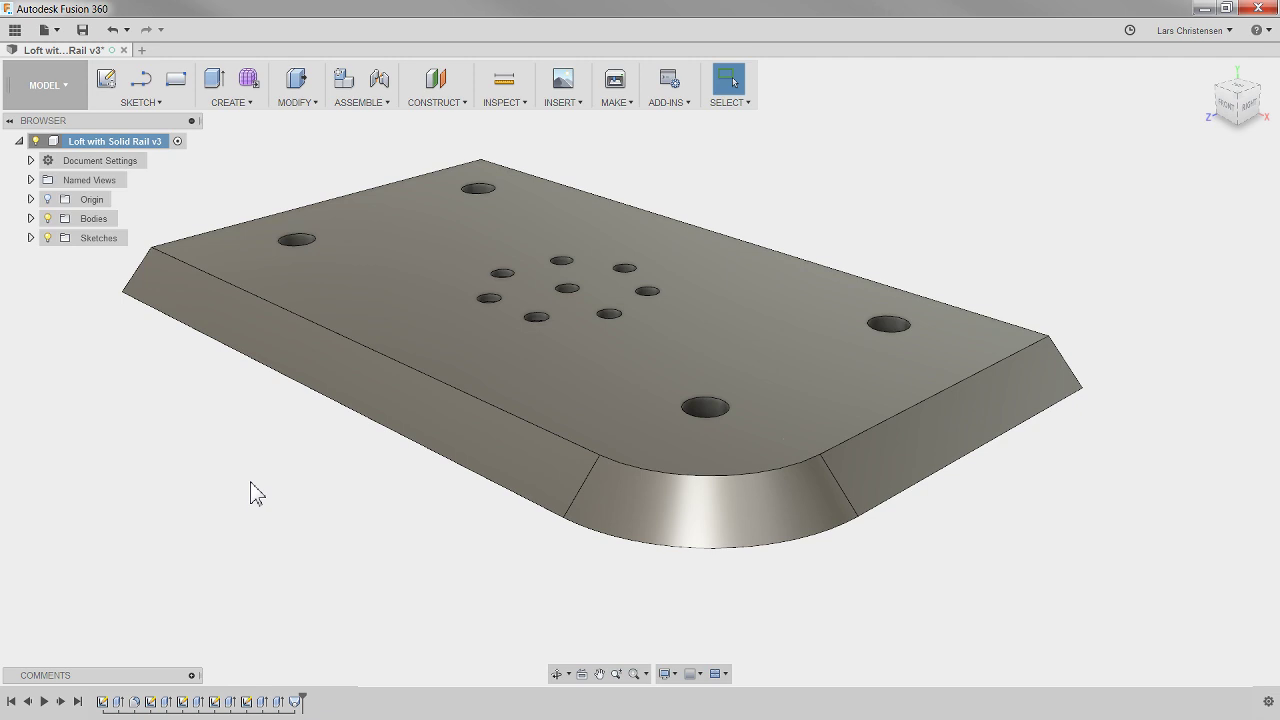
- Create a milling setup in the CAM workspace, oriented by Z axis/plane & X axis with the plate's top face as the Z plane
click(58, 80)
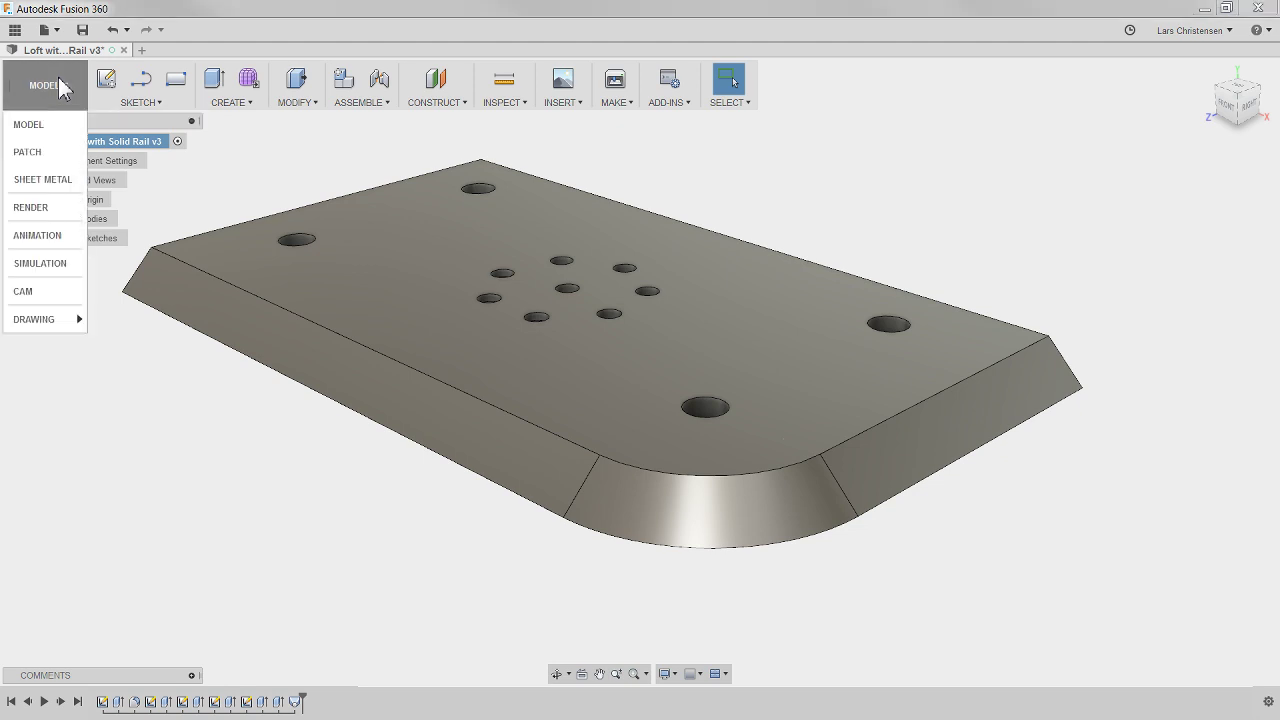
click(58, 294)
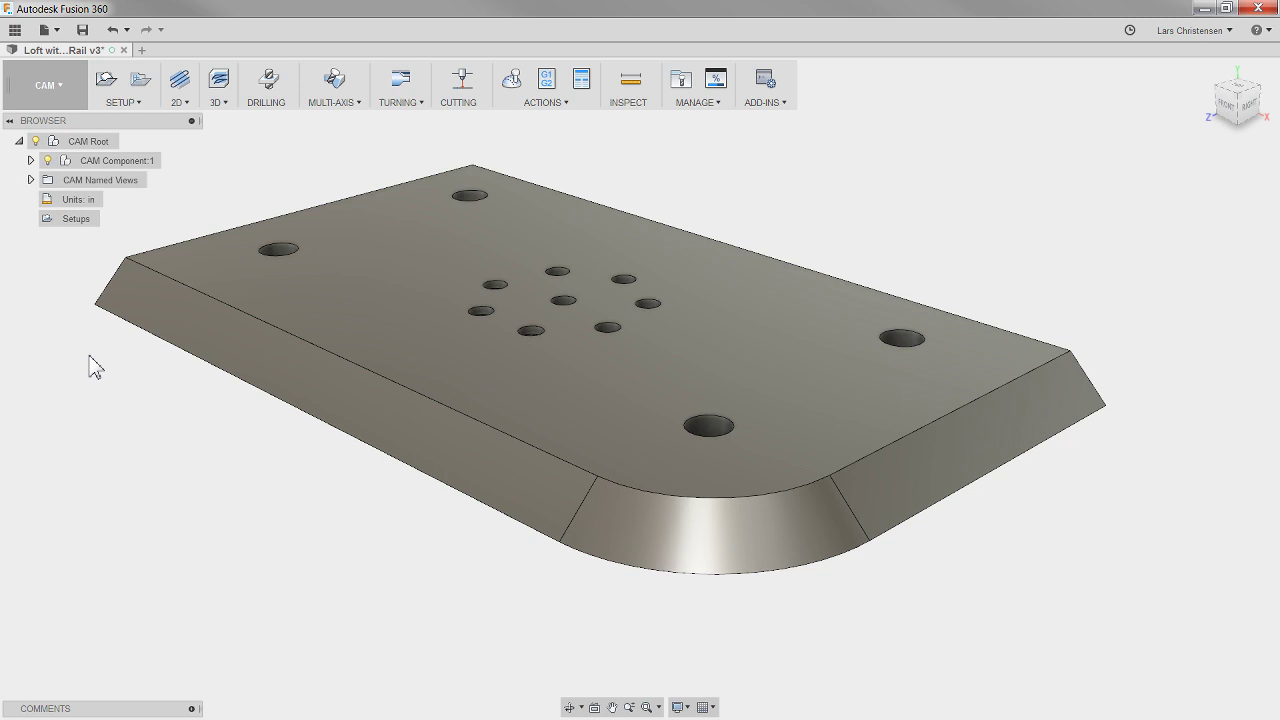
click(105, 80)
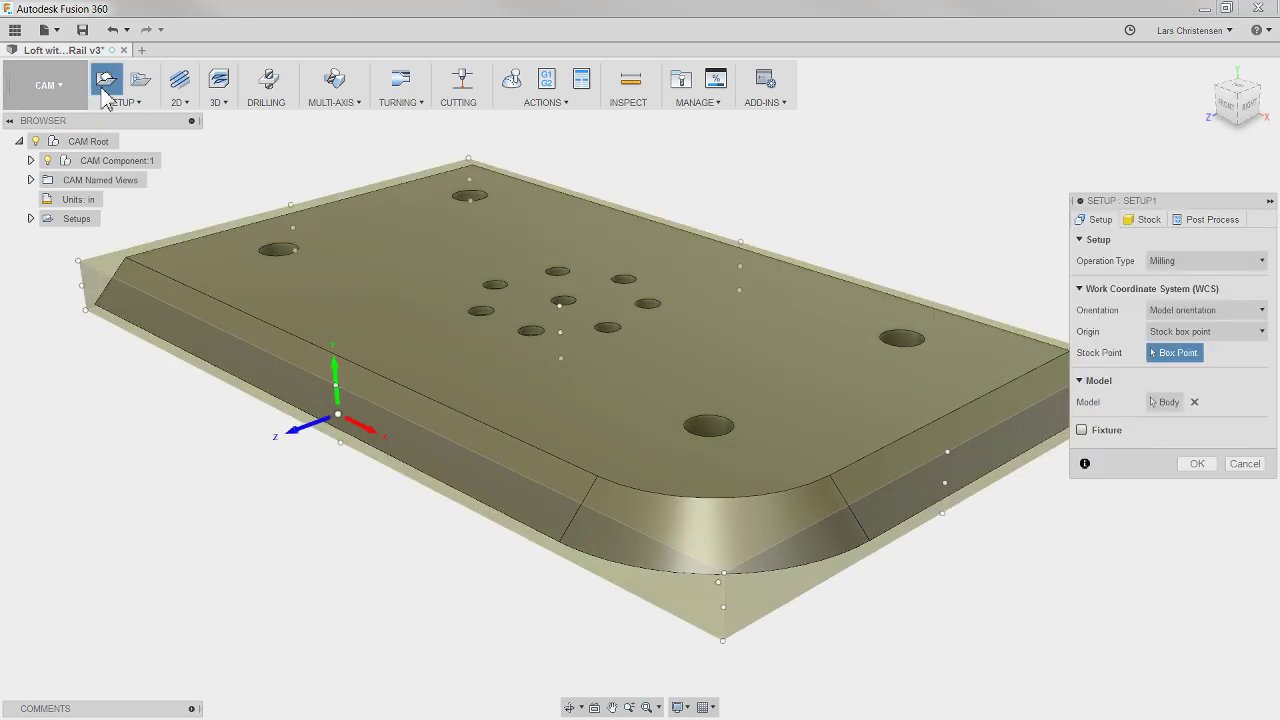
click(1205, 310)
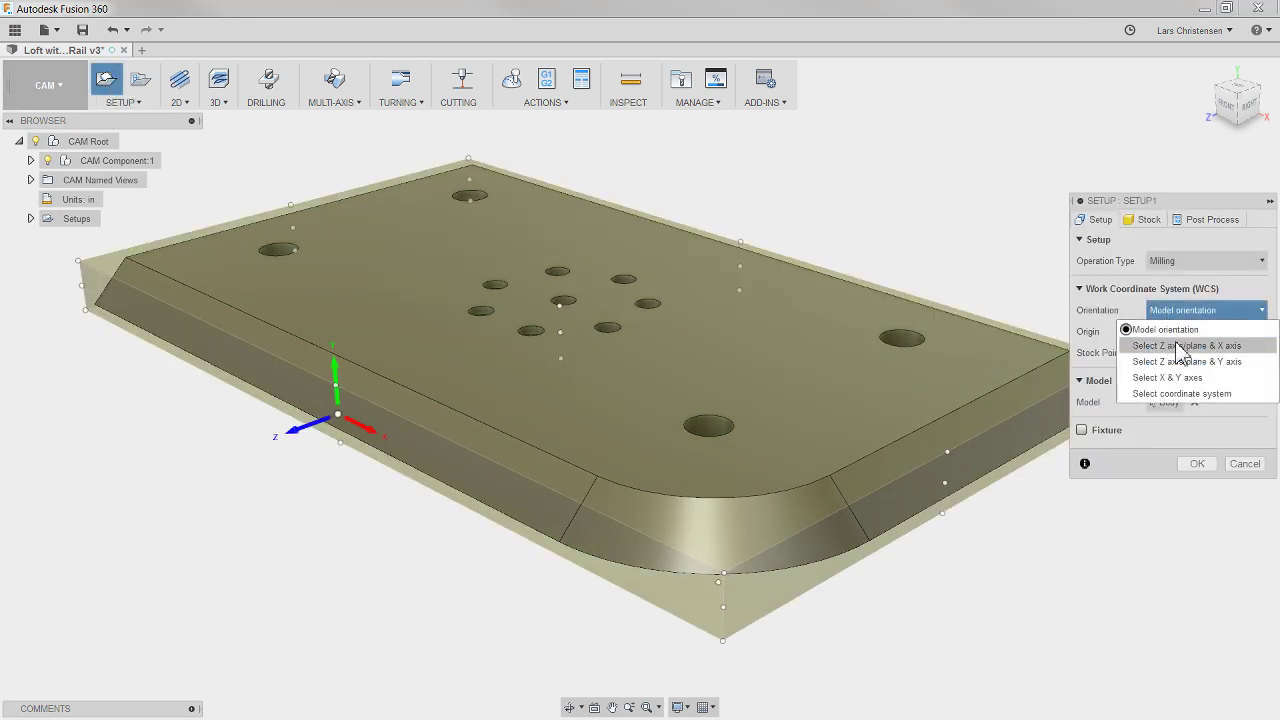
click(1165, 347)
click(766, 389)
click(1197, 549)
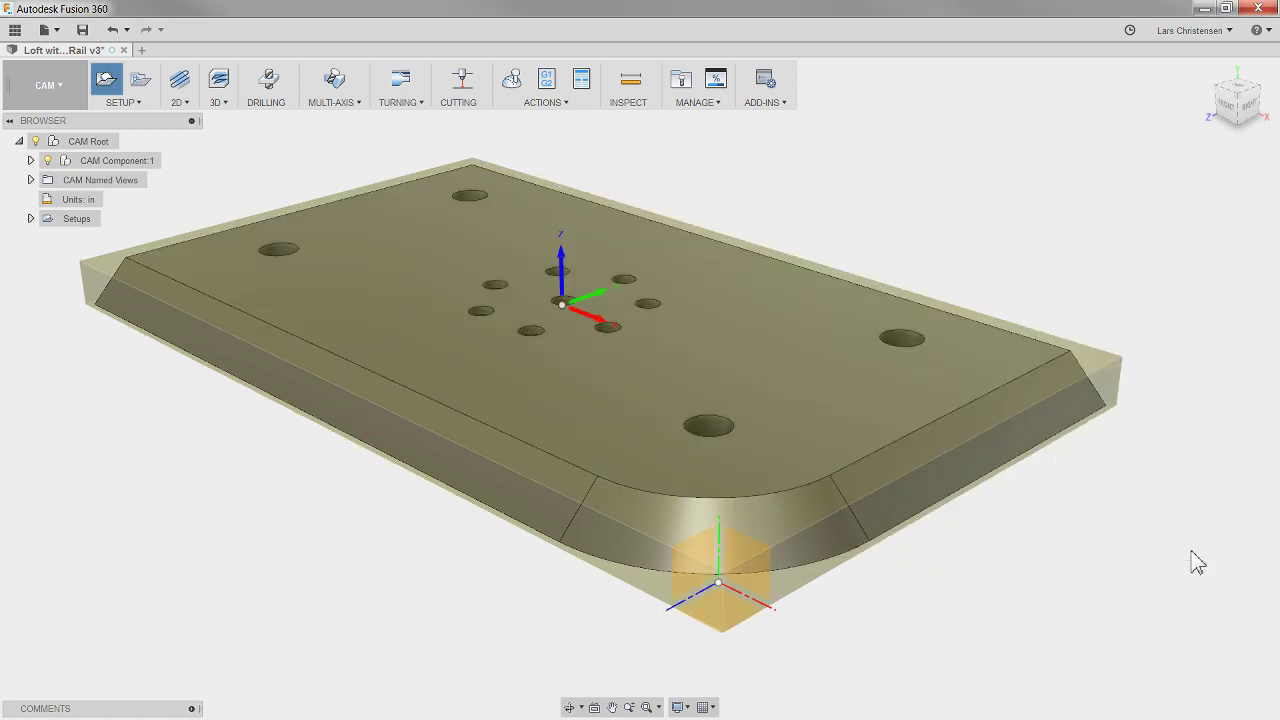
- Try a Drill operation on one small hole of the central pattern with Select Same Diameter enabled
click(271, 98)
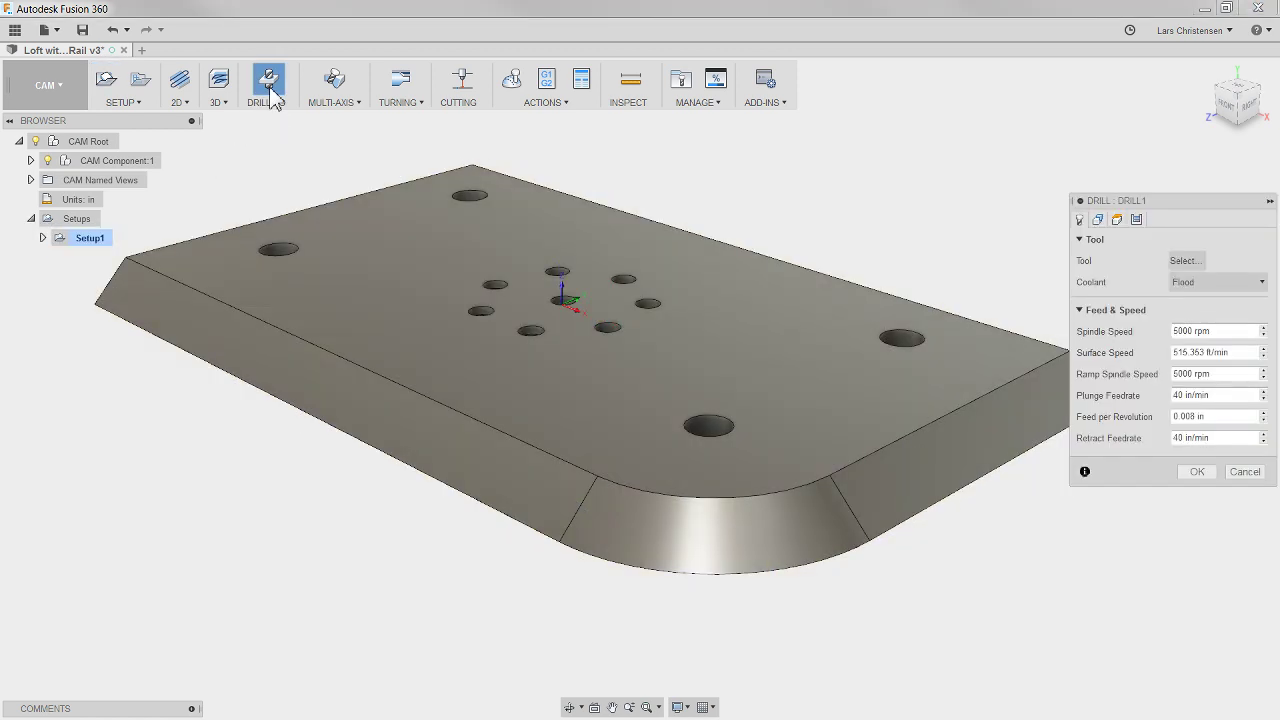
click(1098, 219)
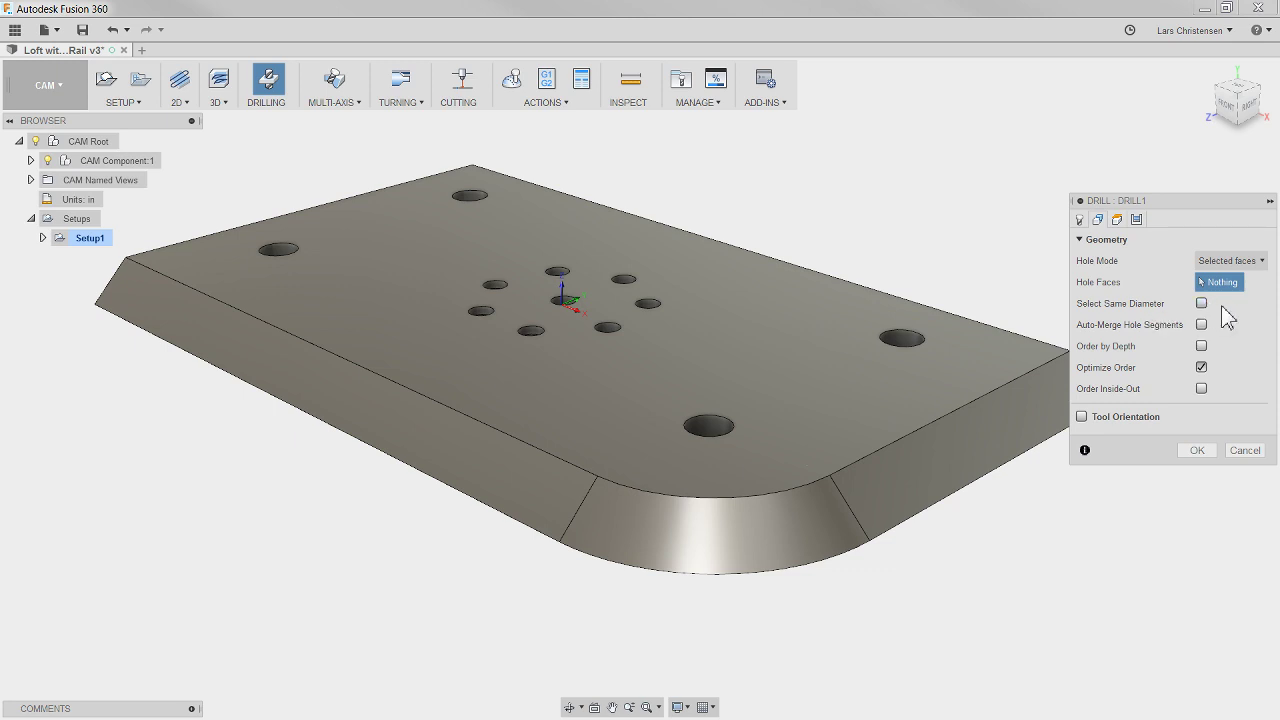
click(1202, 304)
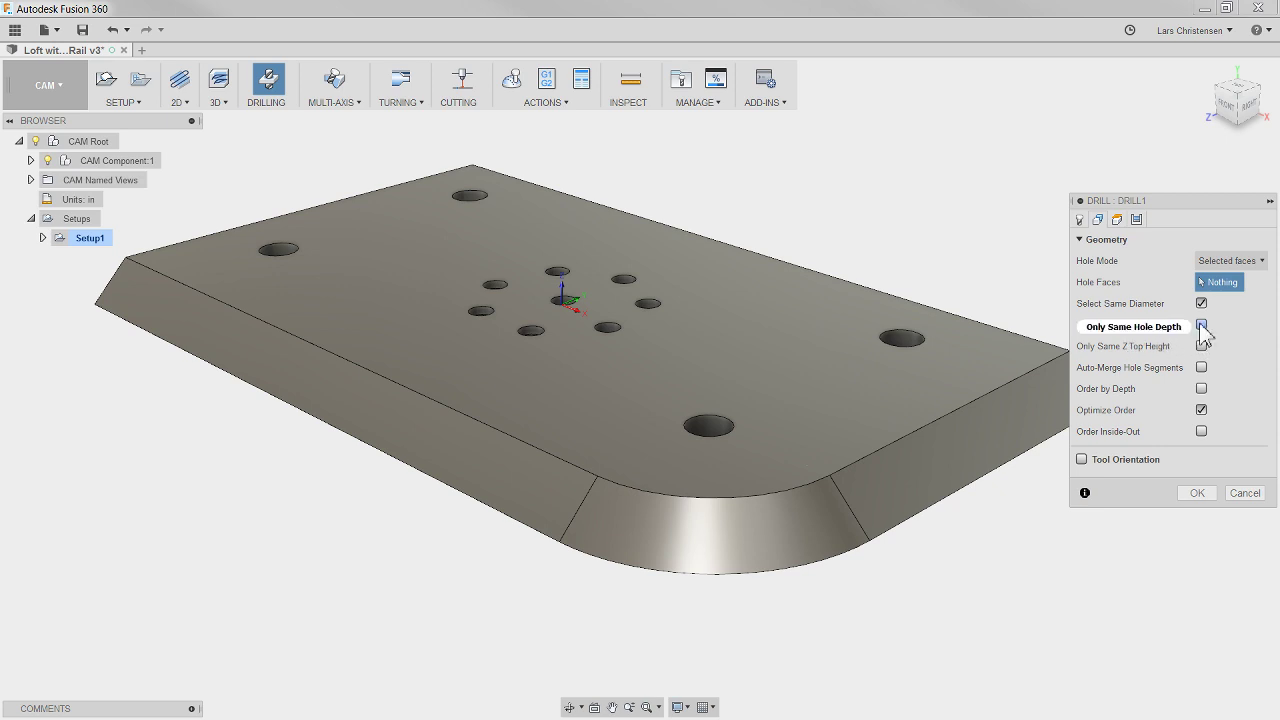
click(560, 276)
scroll(548, 280, up, 3)
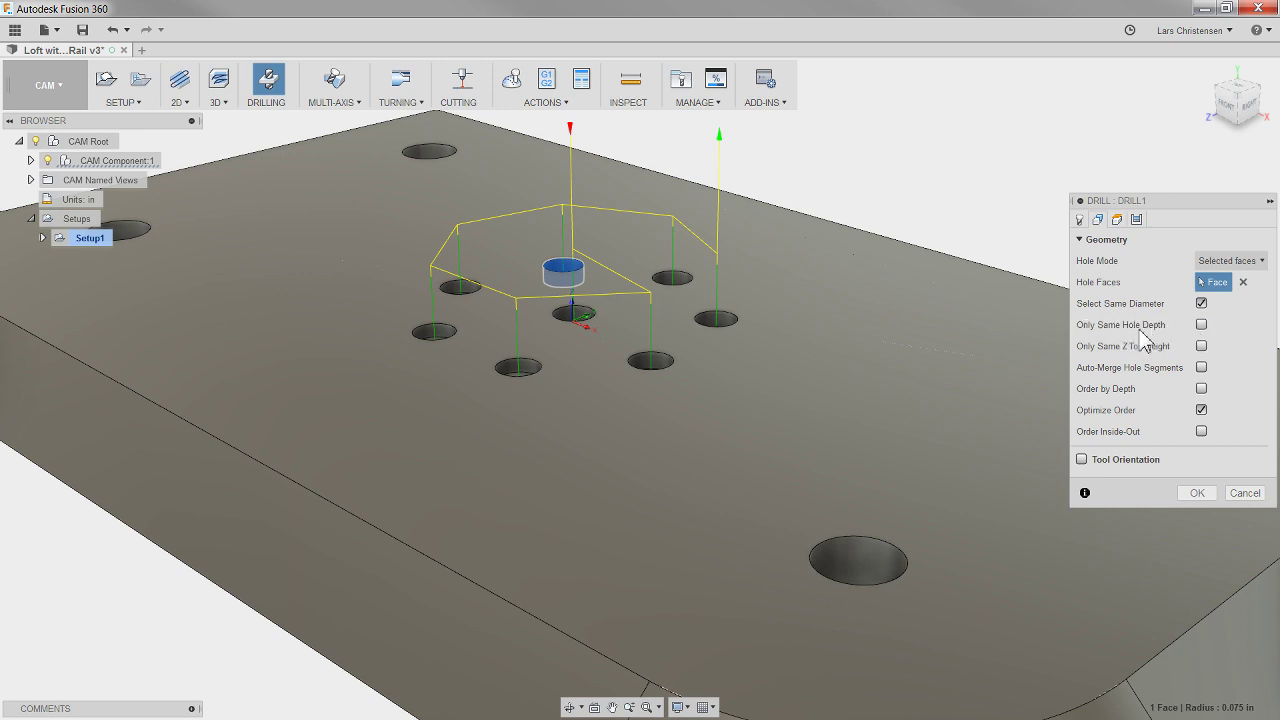
- Compare the drill selection with Only Same Hole Depth enabled and disabled, and discard the operation
click(1201, 326)
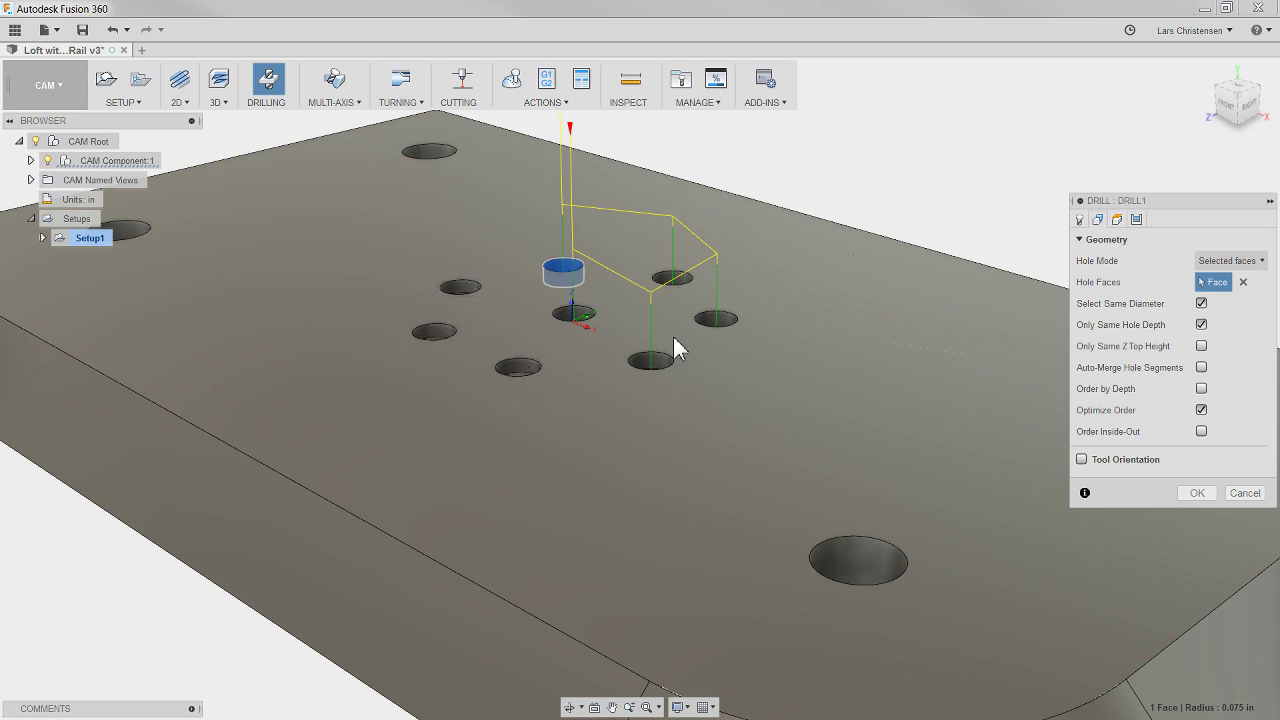
click(1201, 325)
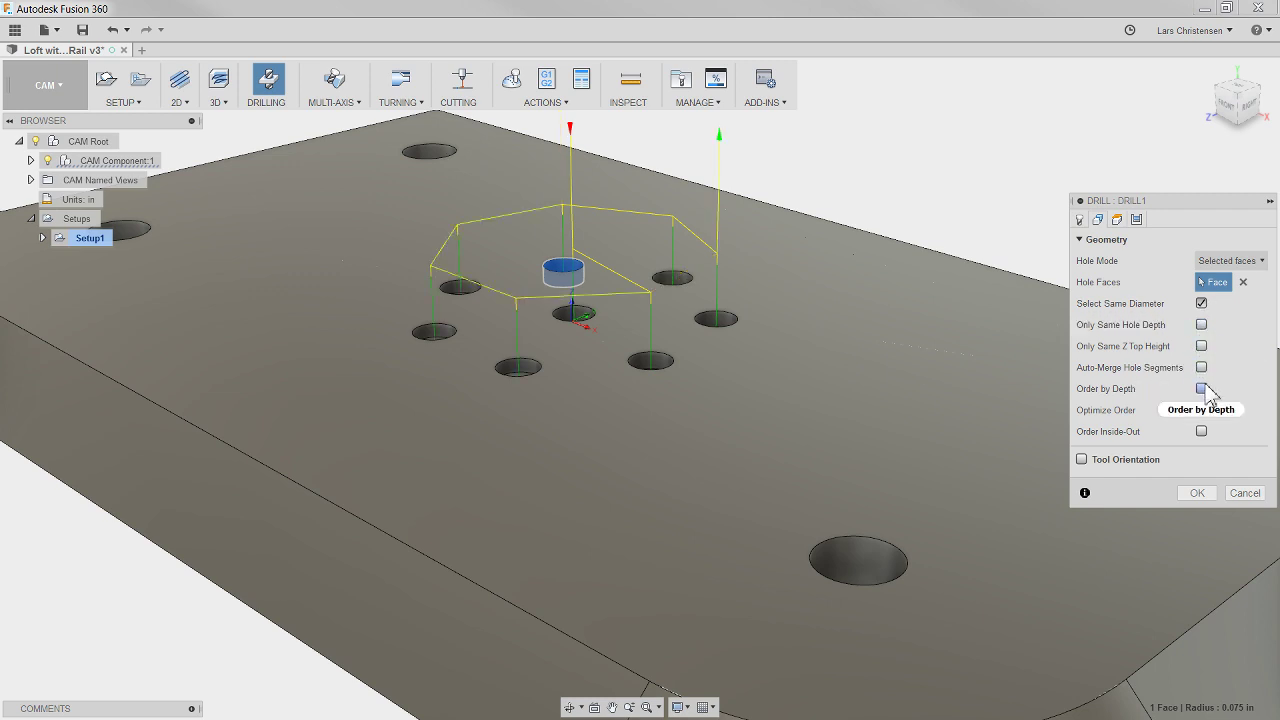
click(1245, 496)
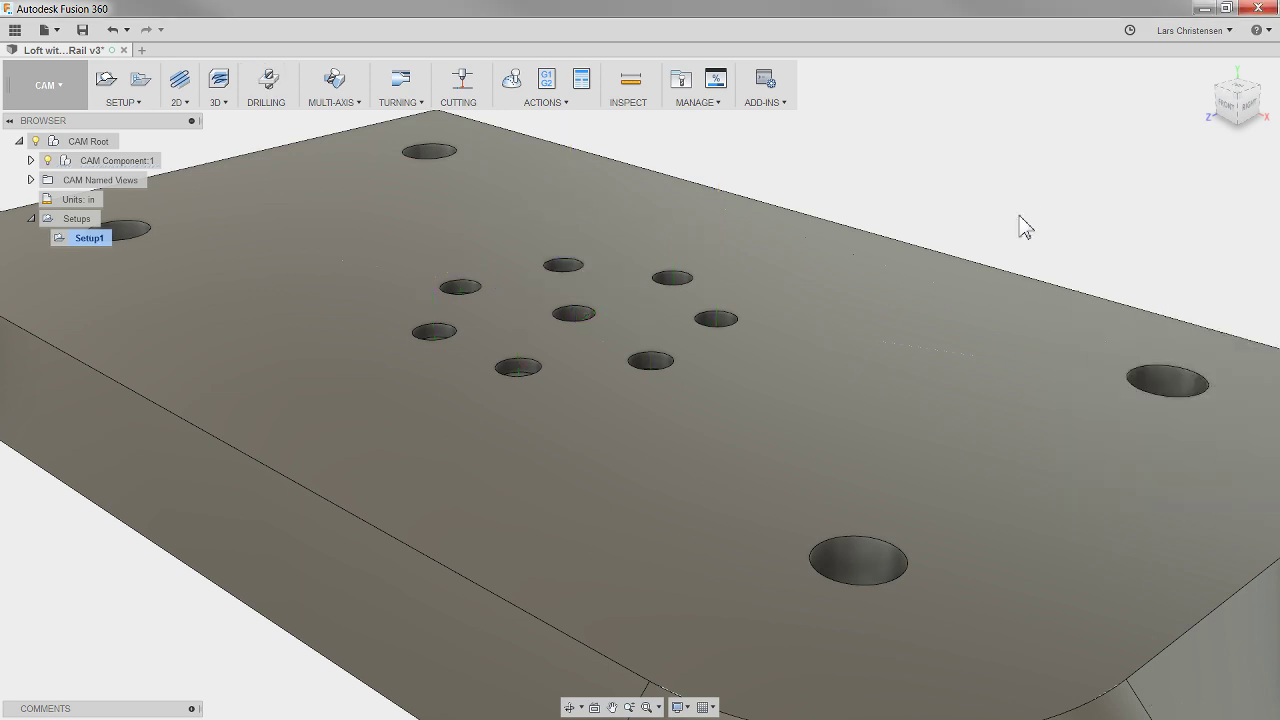
scroll(925, 272, down, 3)
scroll(401, 560, down, 3)
scroll(645, 409, up, 2)
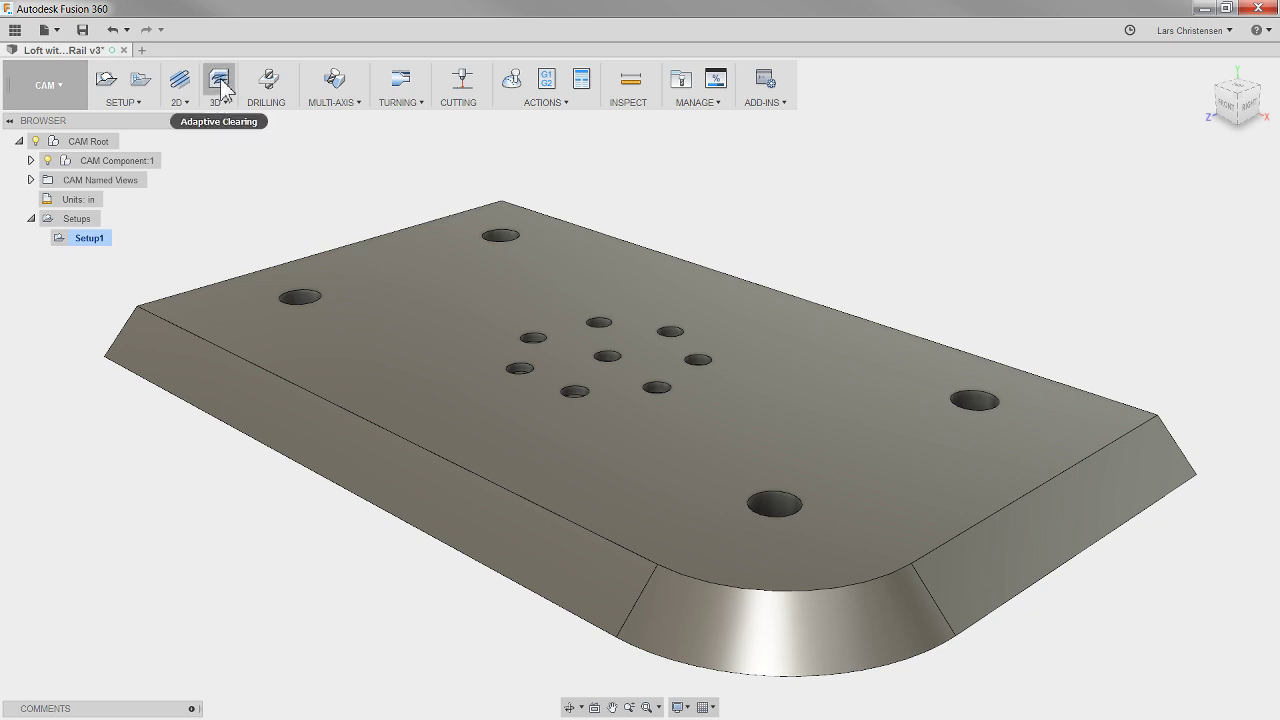
click(182, 102)
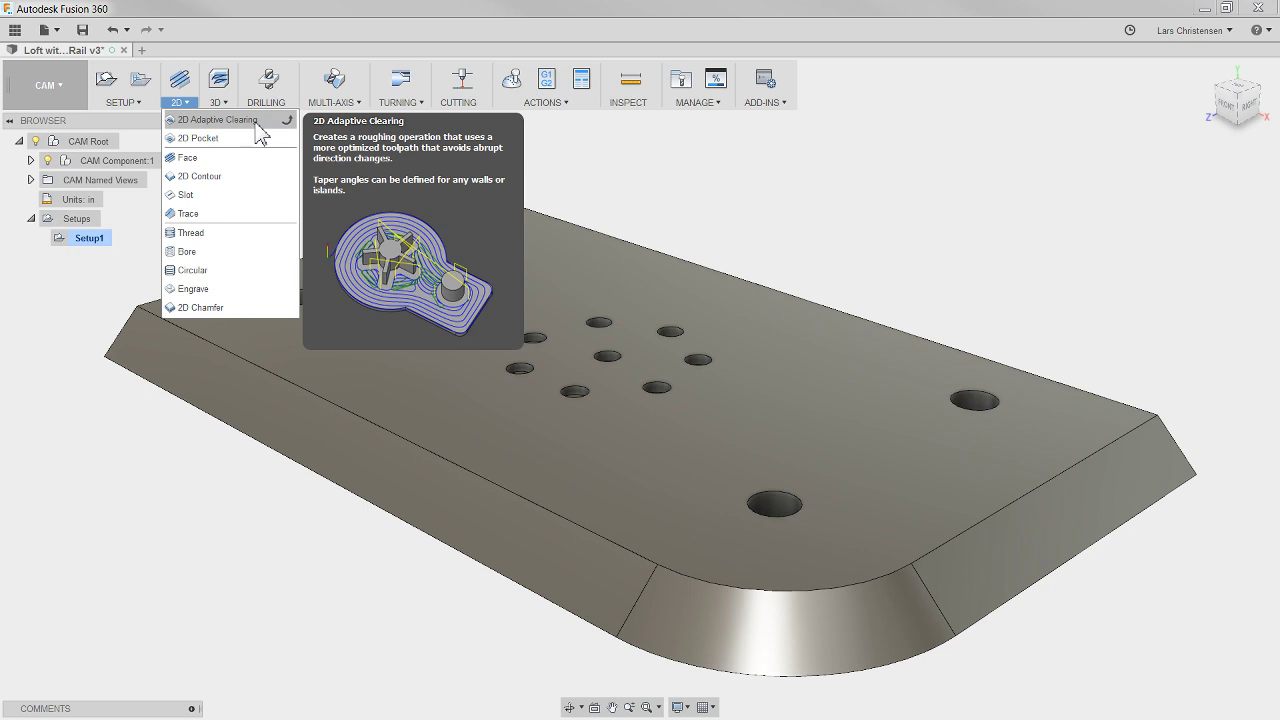
click(543, 171)
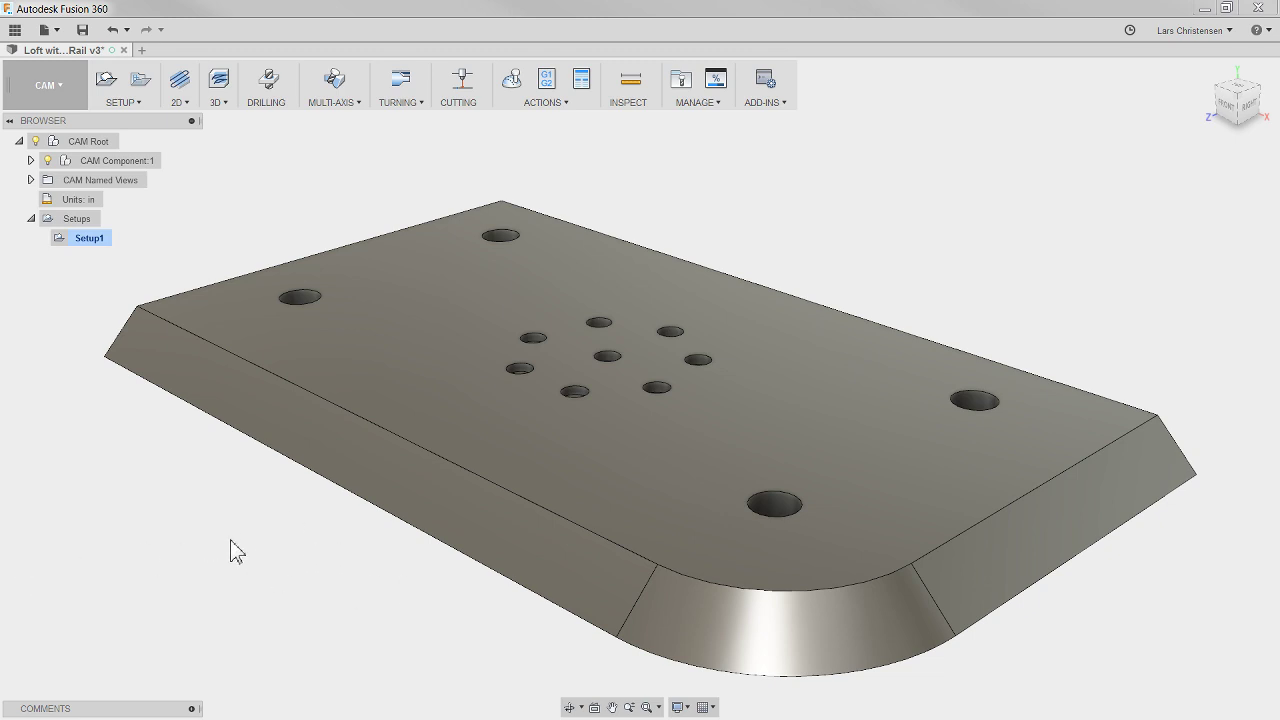
- Save the design with version description User Saved and create a from-scratch ASME drawing in inches on a B (17in x 11in) sheet, without a base view
click(44, 86)
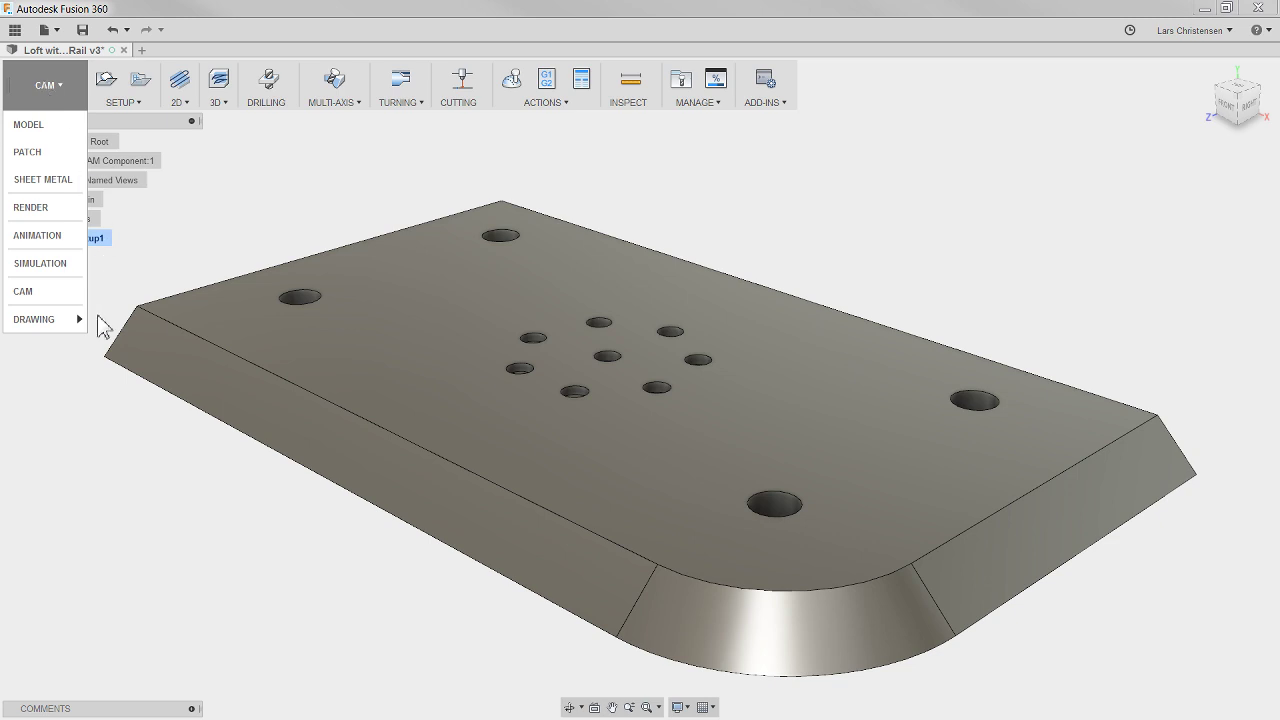
mouse_move(78, 325)
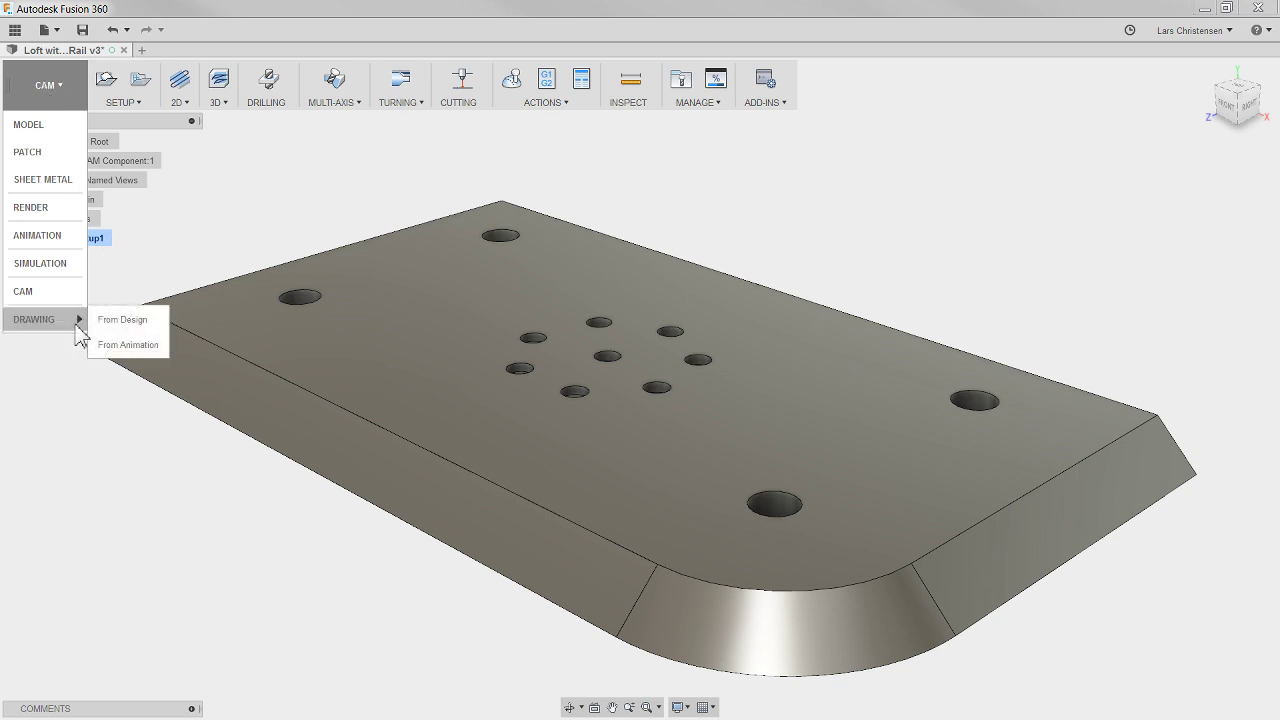
click(112, 320)
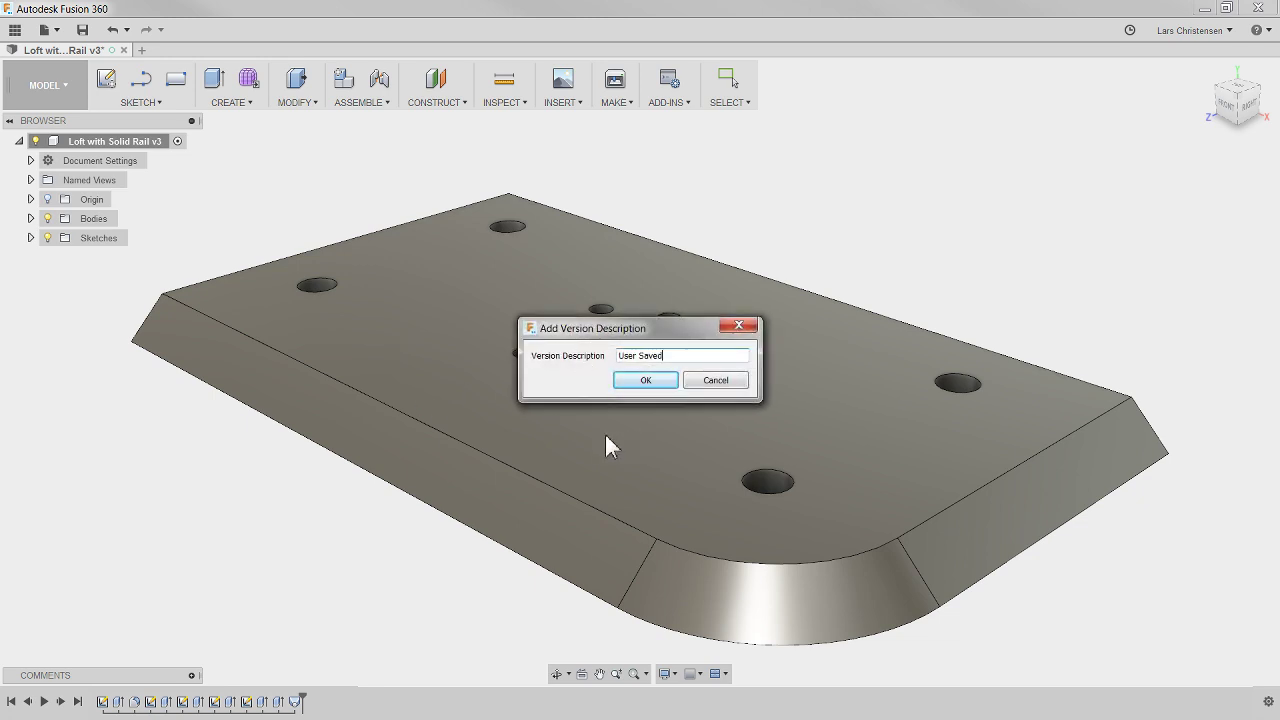
click(646, 381)
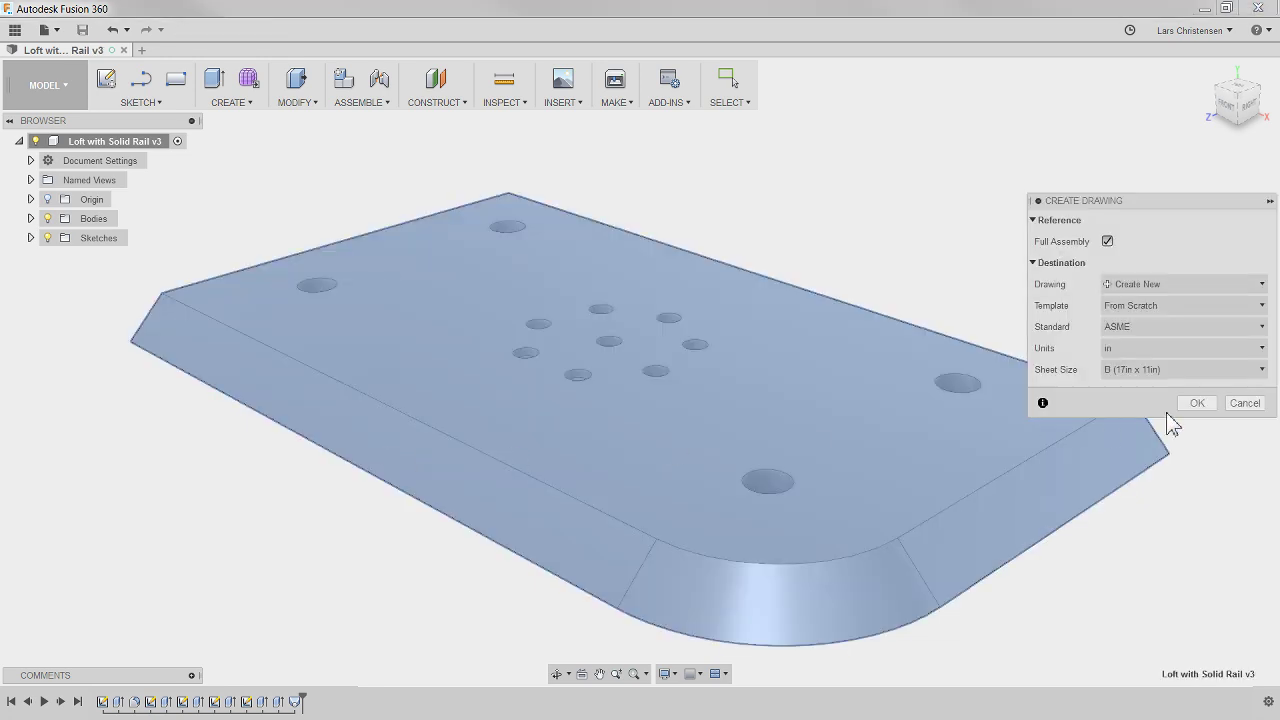
click(1193, 404)
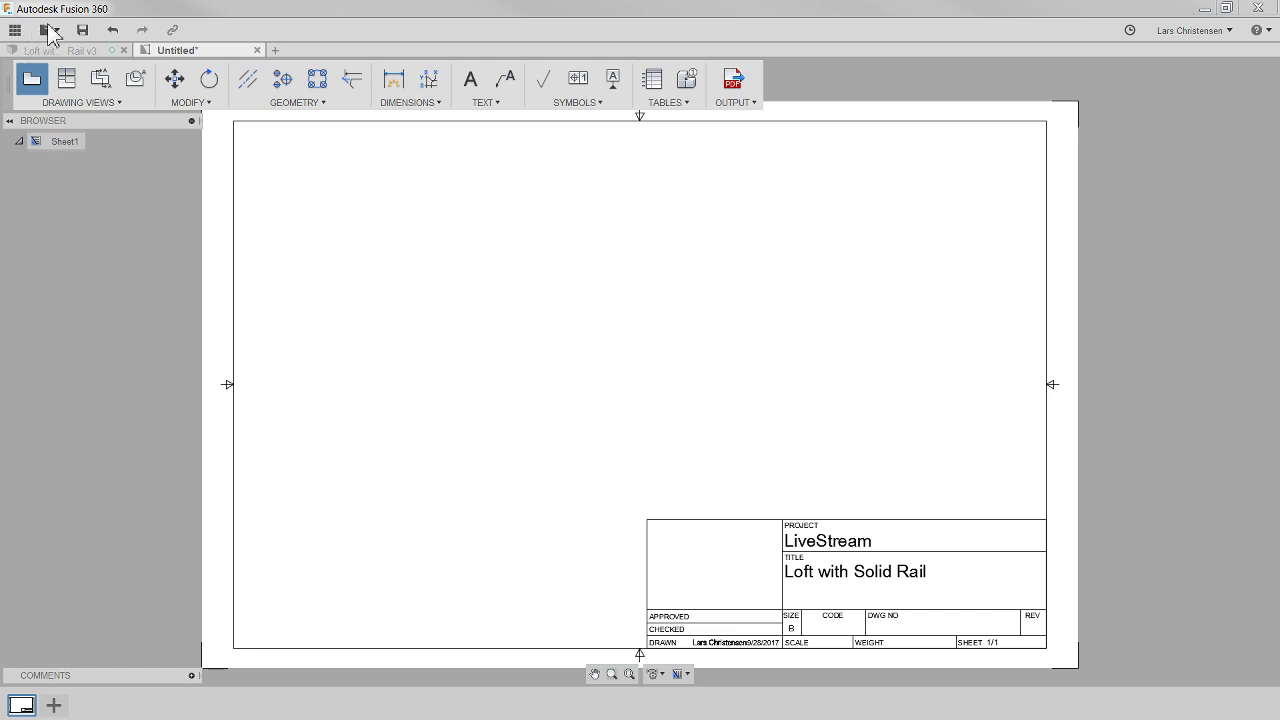
click(46, 31)
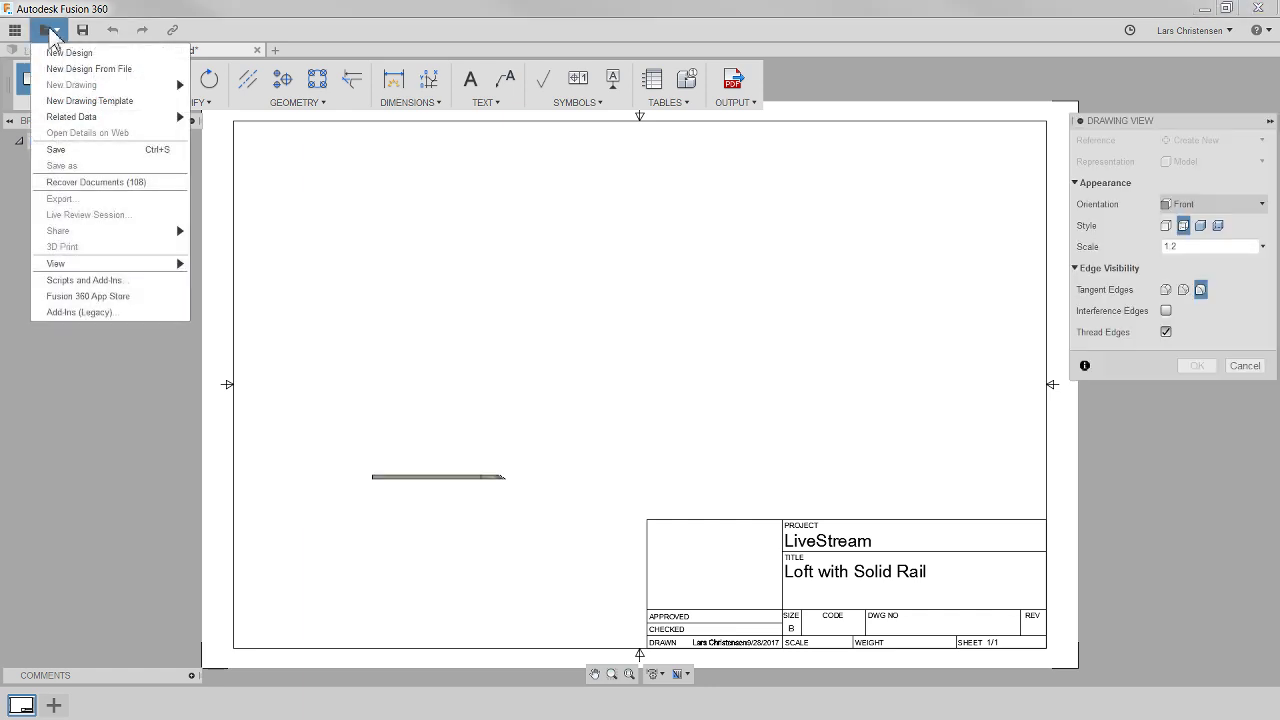
click(1245, 366)
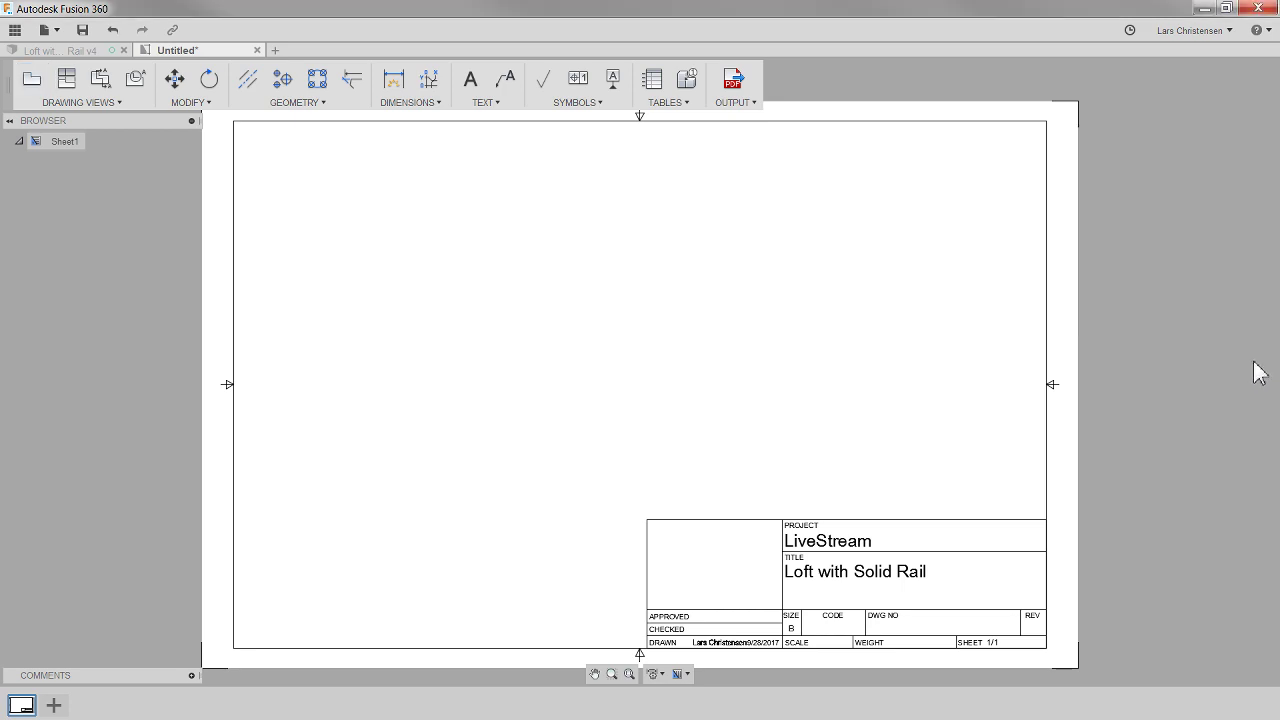
- Create a drawing template from scratch with ASME standard, inches and sheet size B (17in x 11in), and start a placeholder base view
click(46, 35)
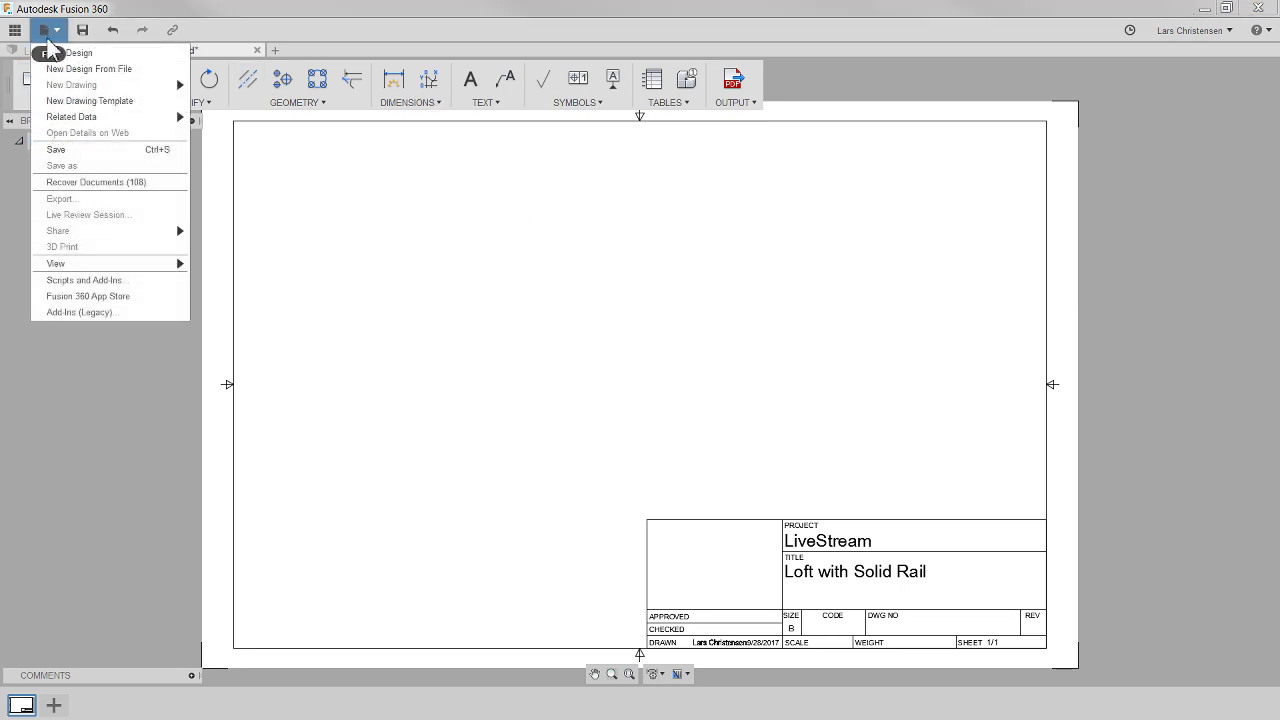
click(92, 104)
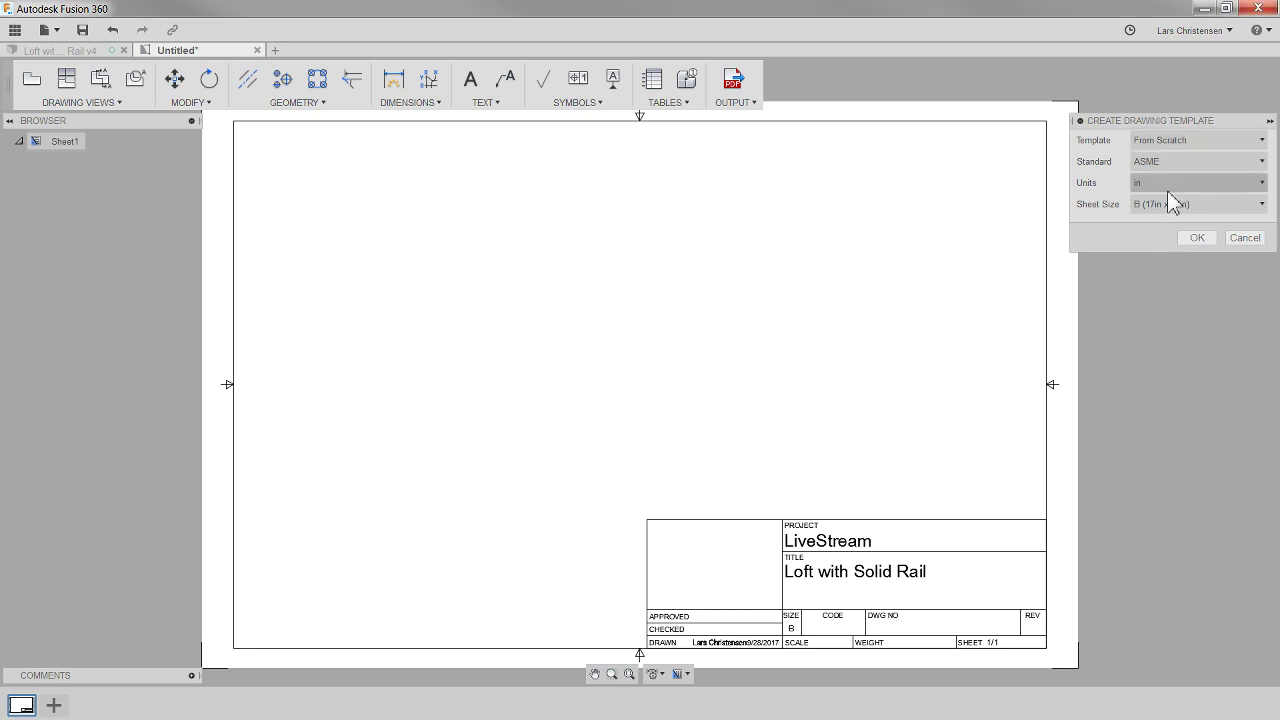
click(1199, 143)
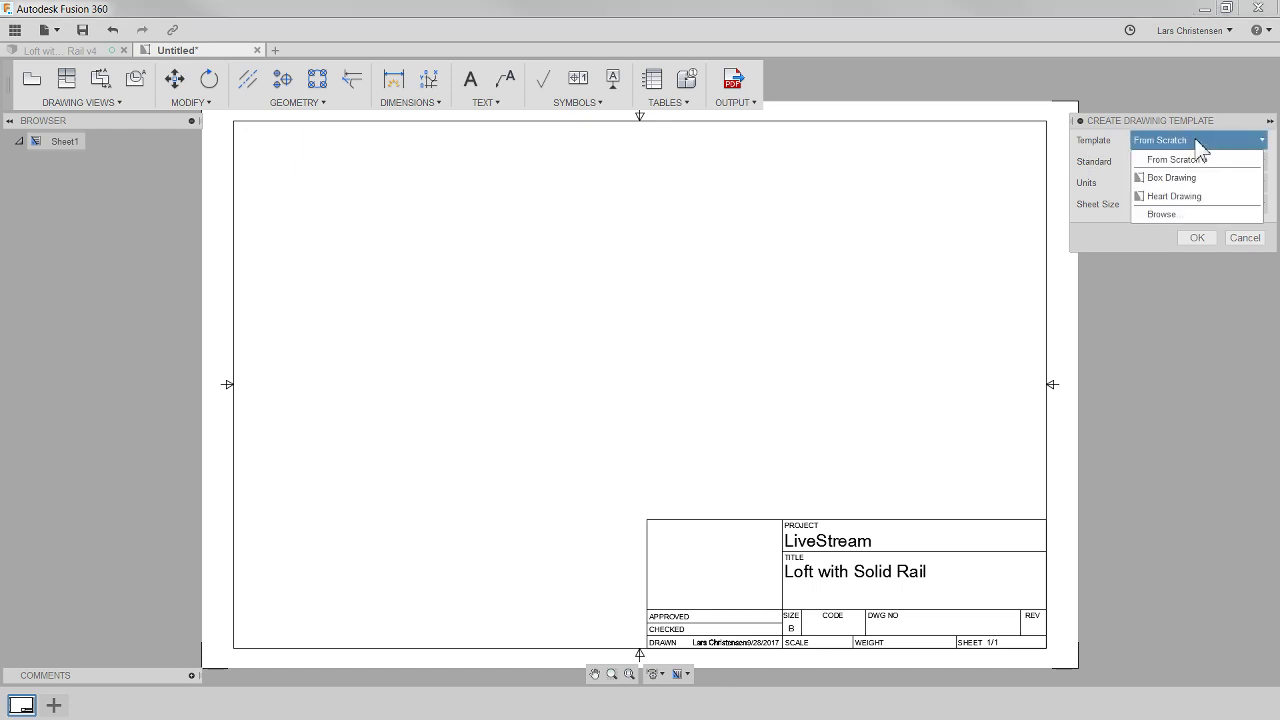
click(1198, 152)
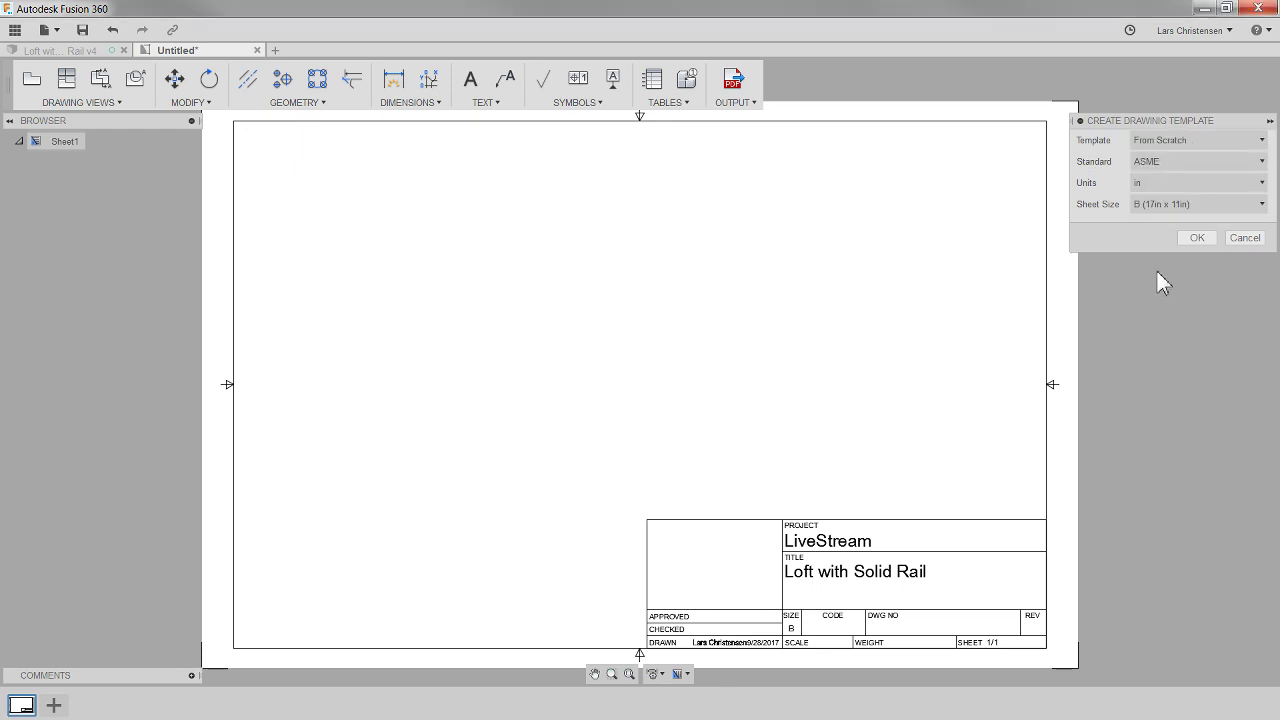
click(1194, 239)
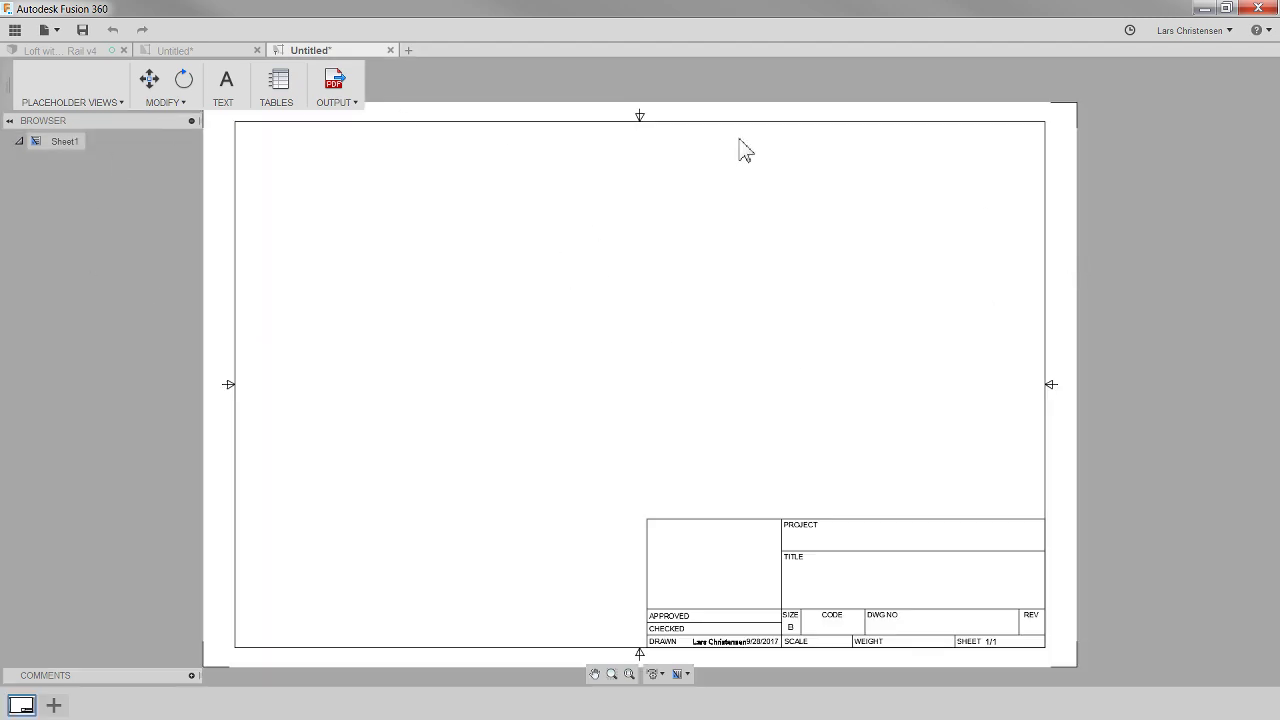
click(55, 103)
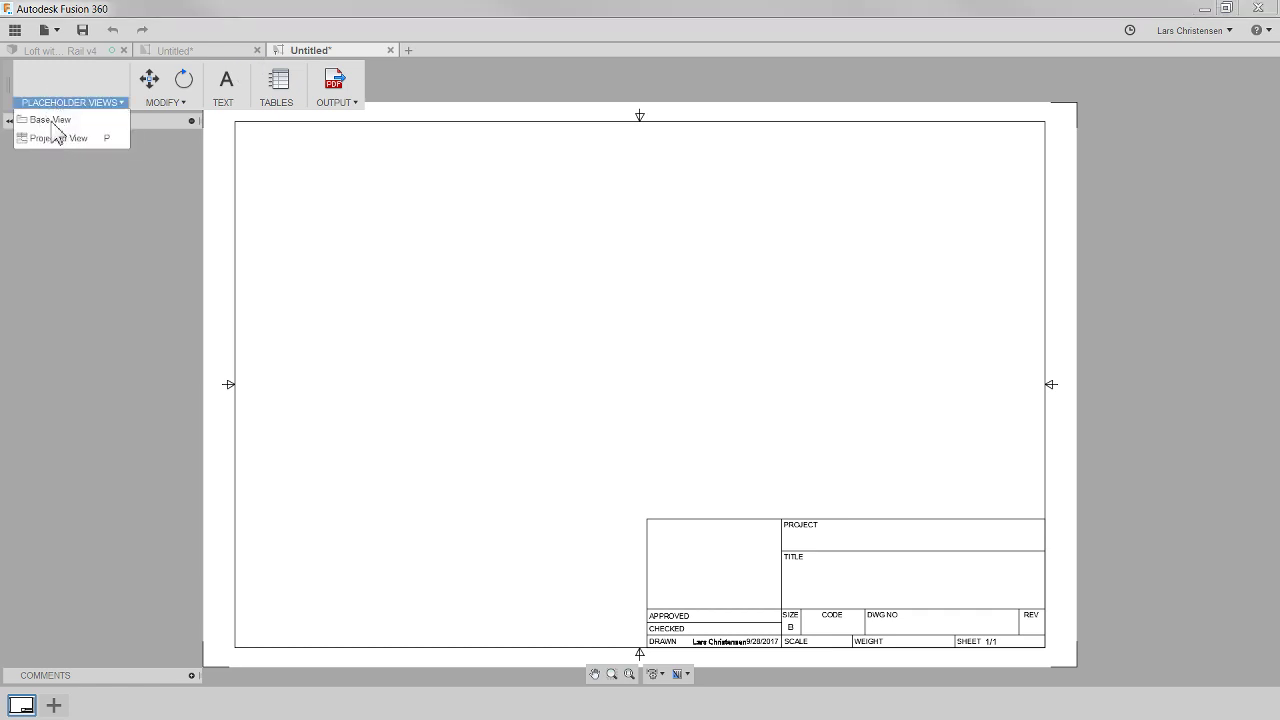
click(46, 125)
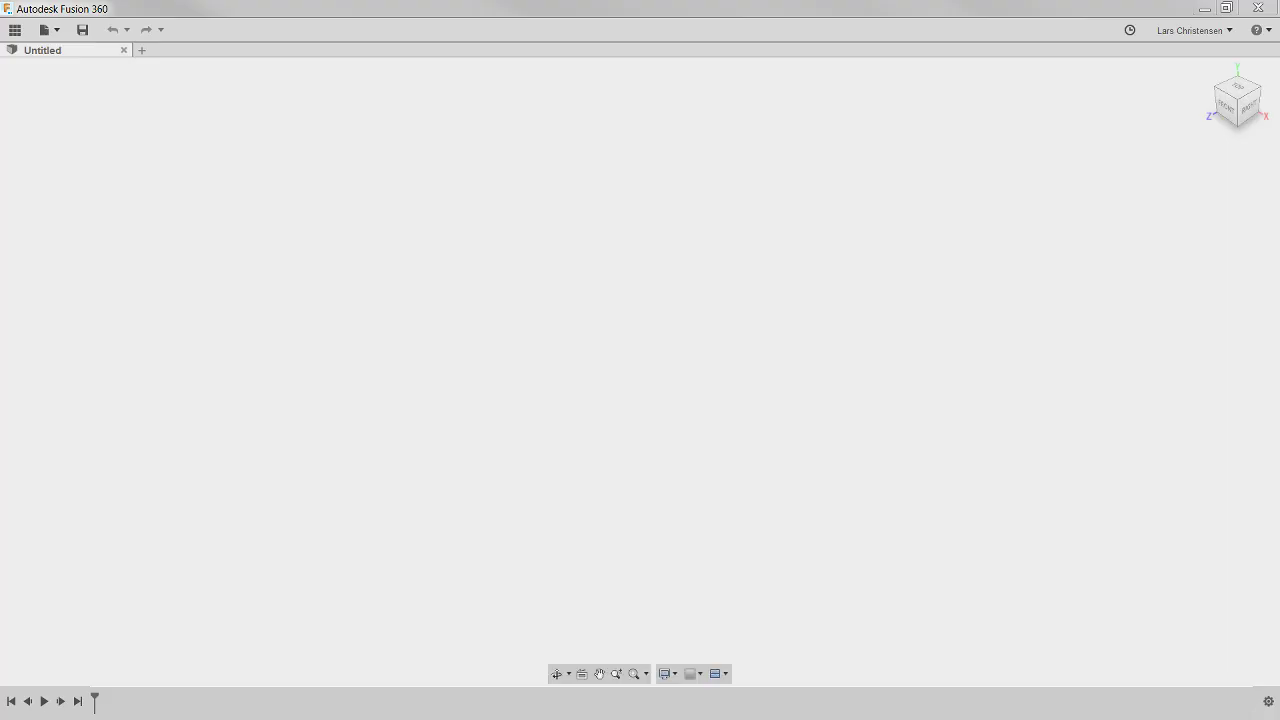
- Reopen the Loft with Solid Rail design from the LiveStream project and hide the project data
click(15, 31)
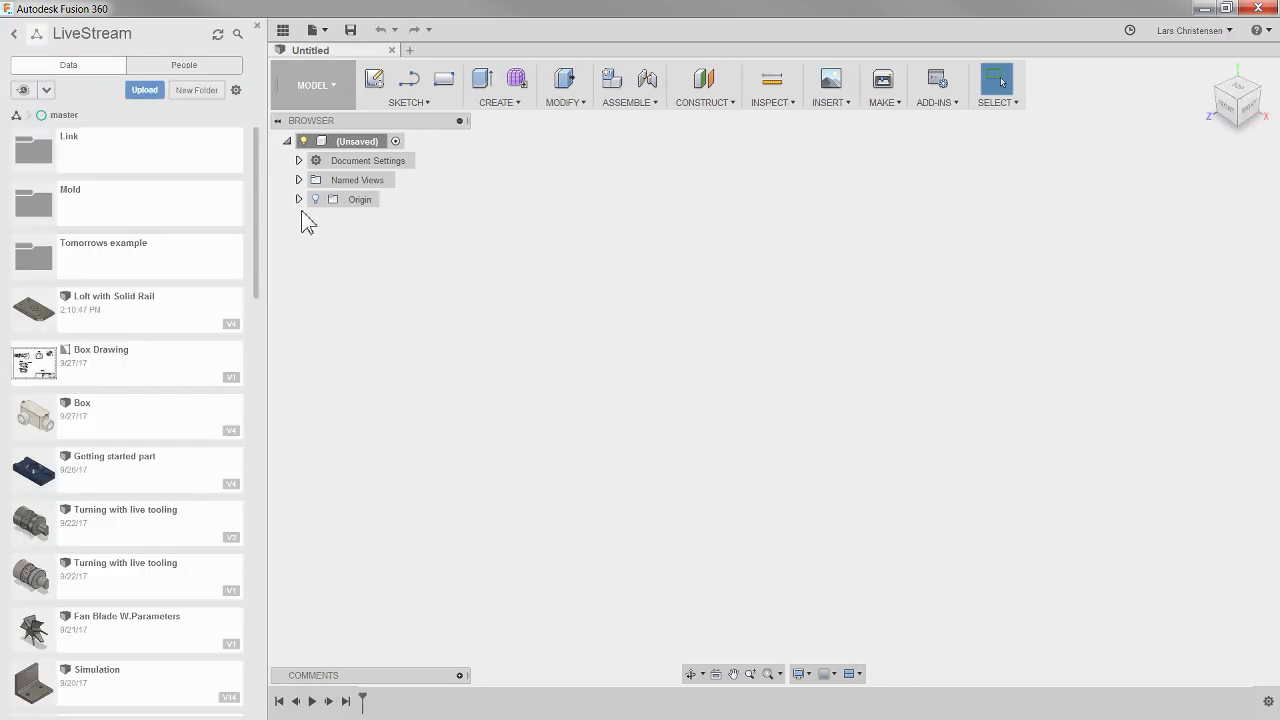
click(150, 318)
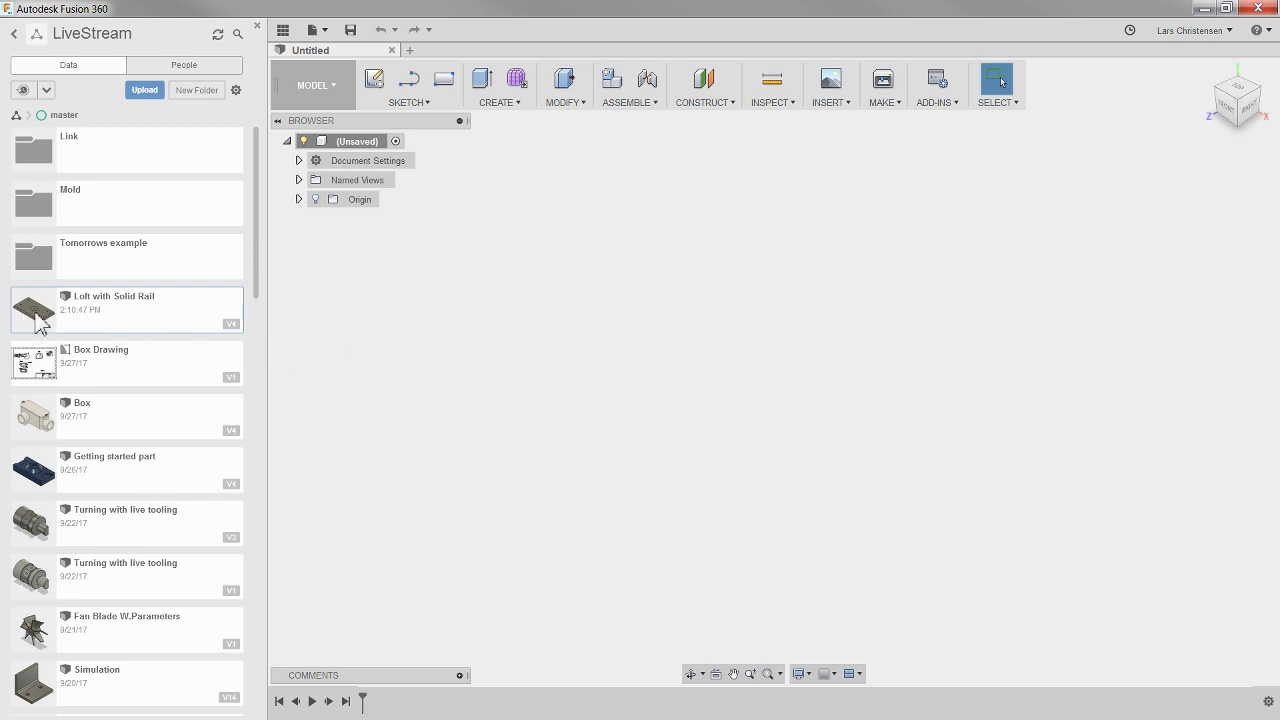
double_click(135, 328)
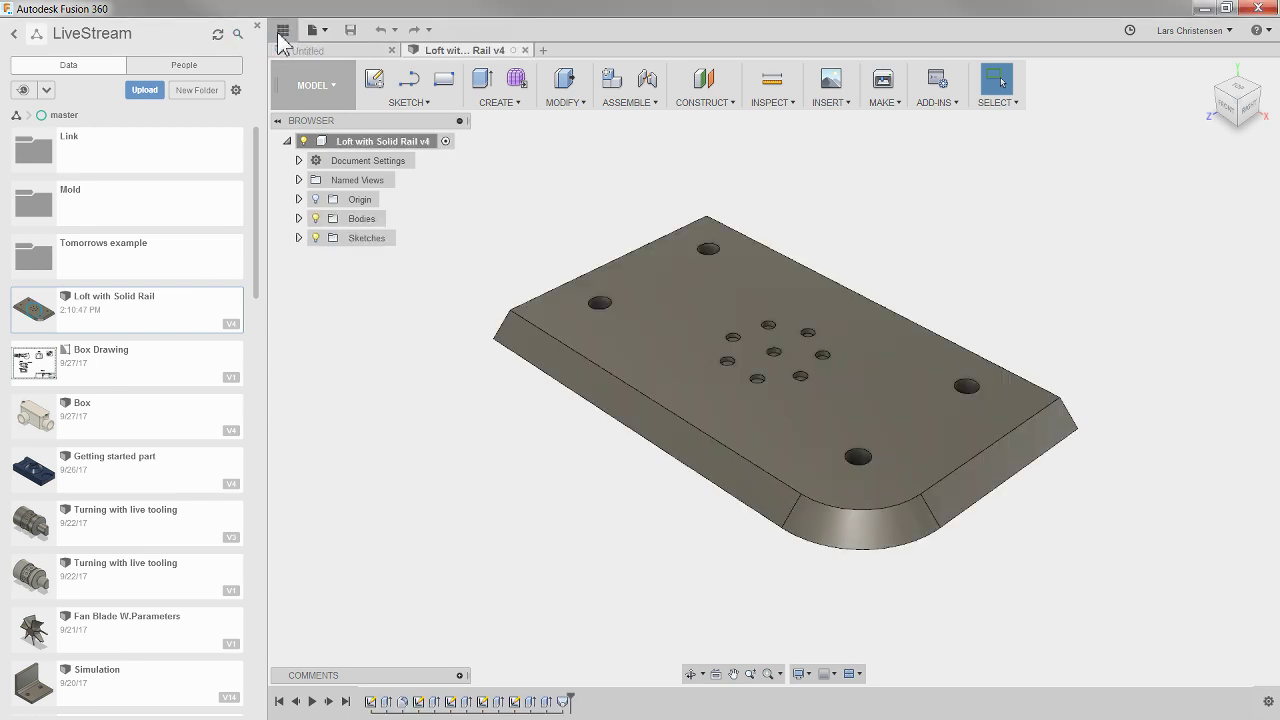
click(282, 32)
- Create a new drawing of the full assembly from the design, from scratch with ASME, inches and a B (17in x 11in) sheet
click(47, 85)
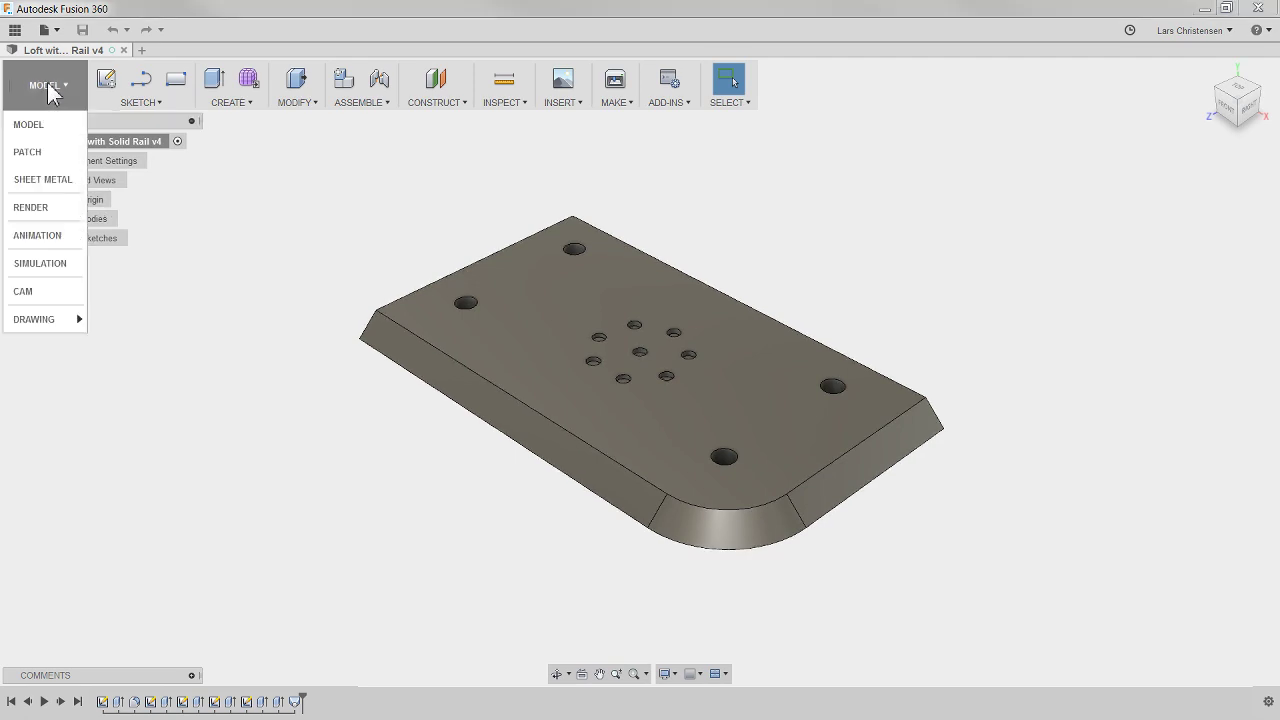
mouse_move(43, 322)
click(130, 320)
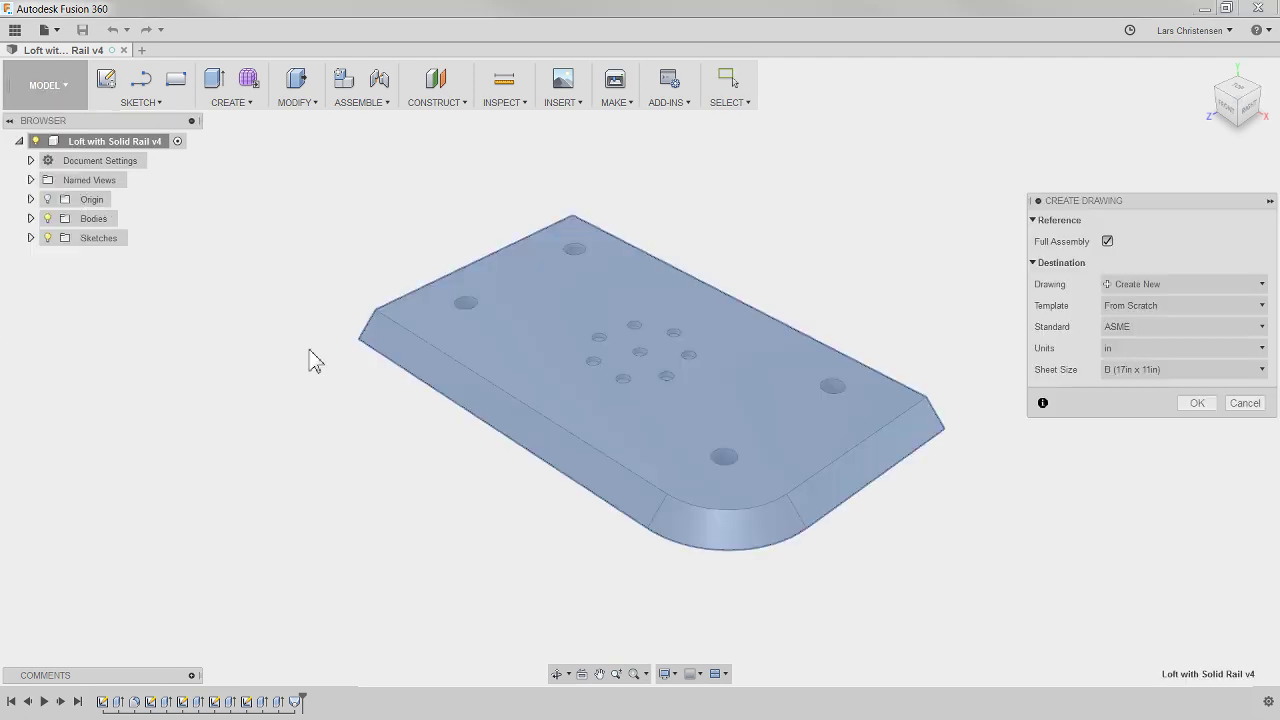
click(1195, 404)
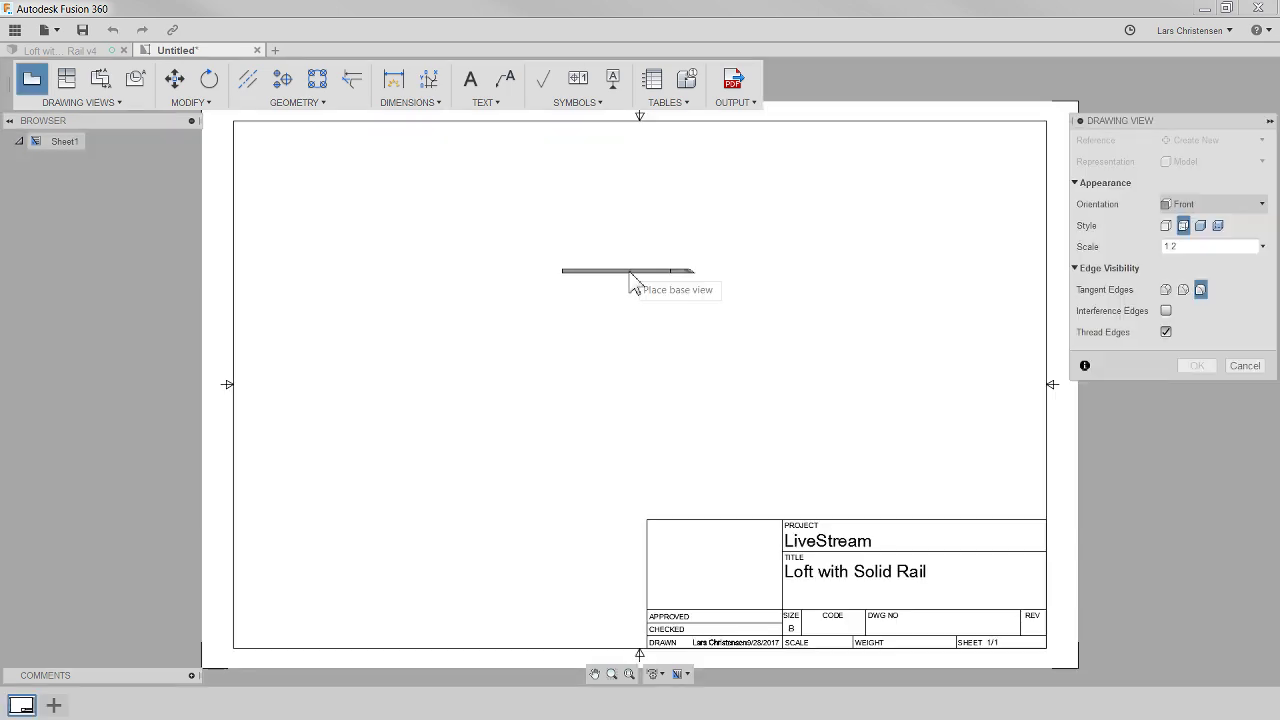
- Cancel the base view and create a drawing template from scratch with ASME standard, inches and sheet size B (17in x 11in)
click(1245, 367)
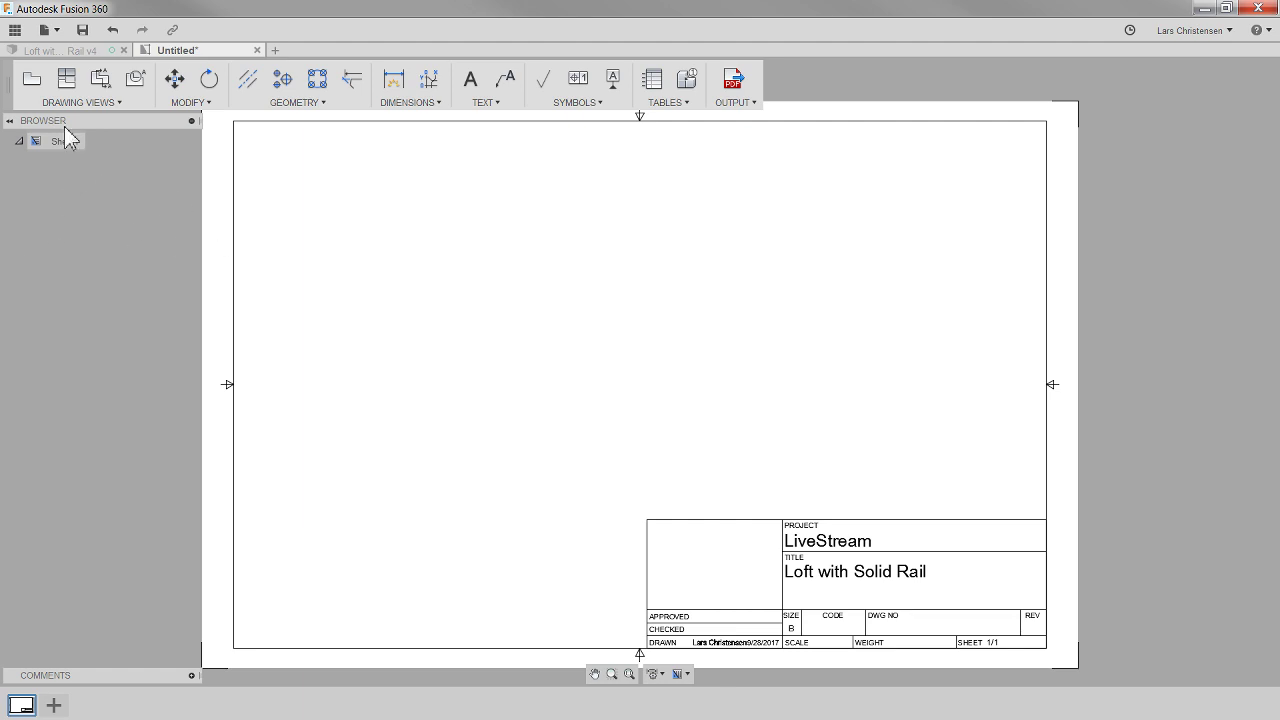
click(47, 34)
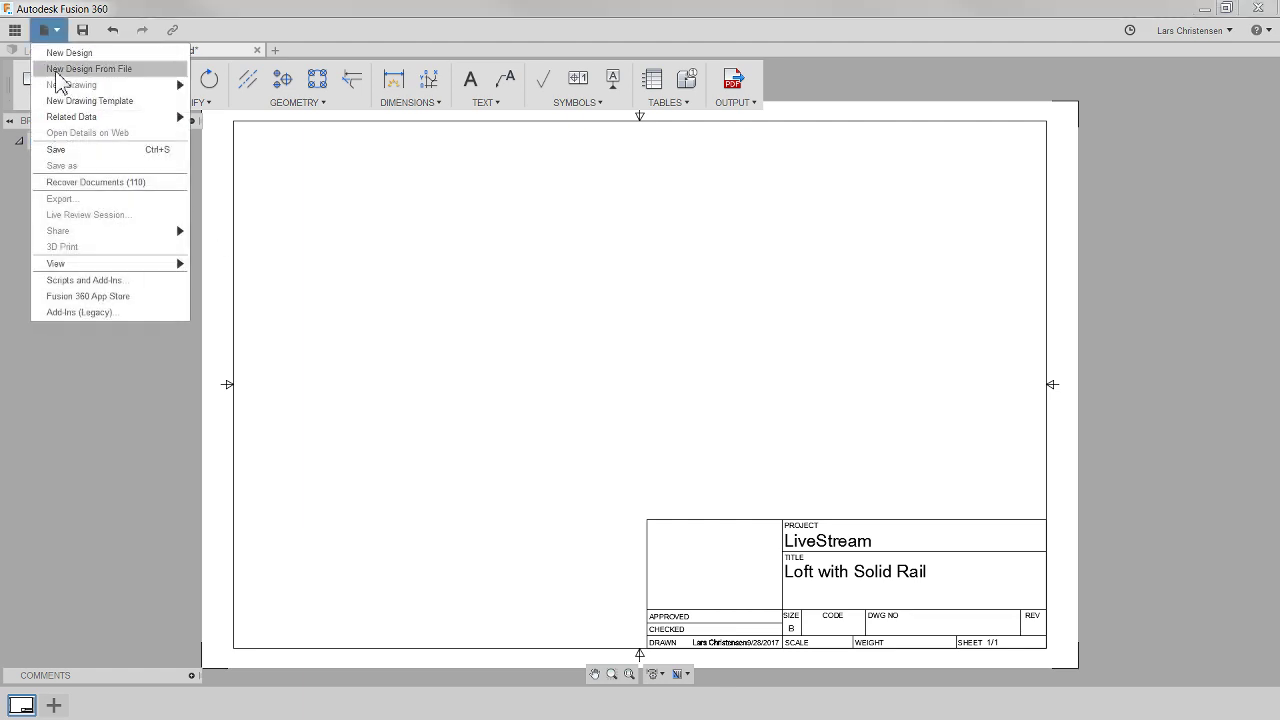
click(68, 99)
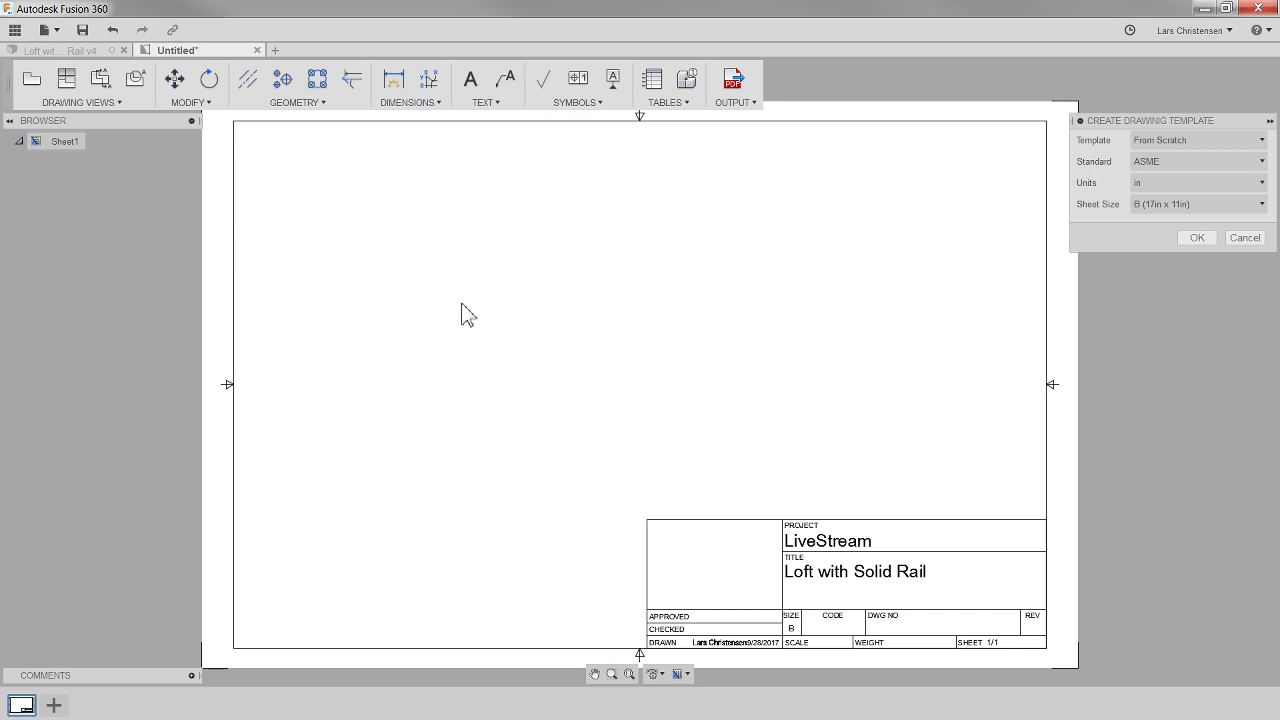
click(1192, 238)
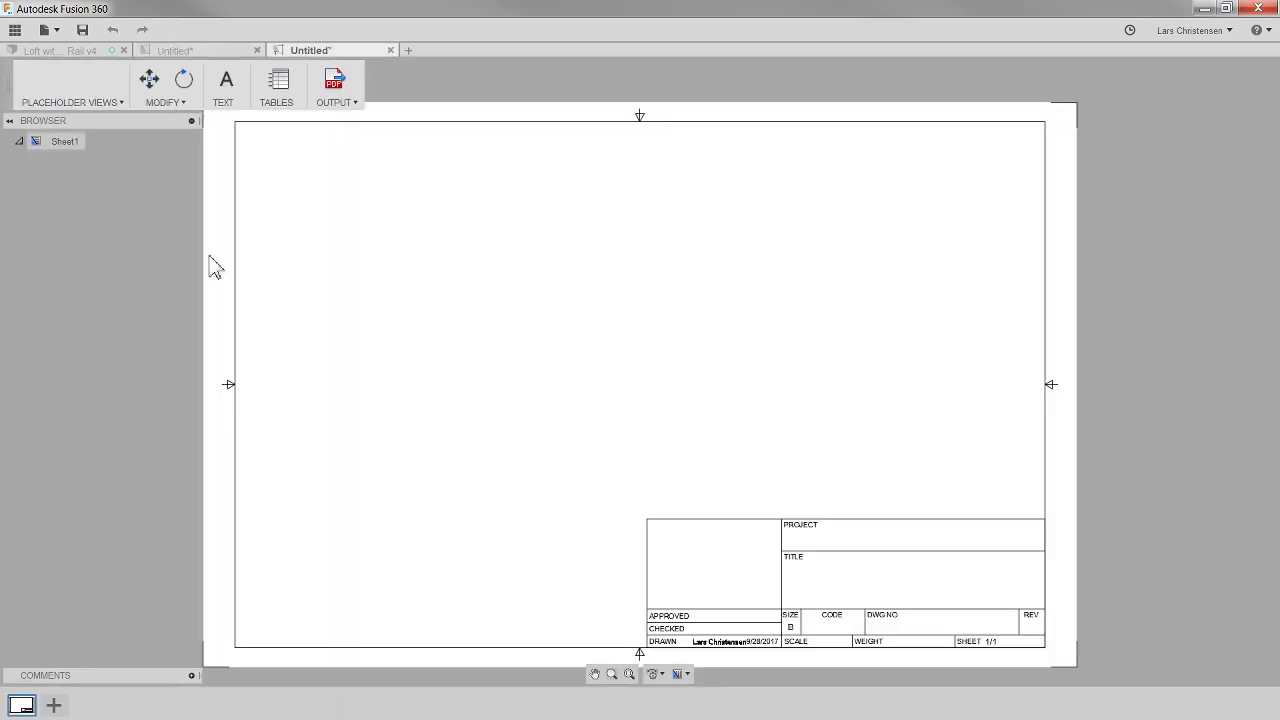
- Place a front placeholder base view of the assembly in the sheet's upper-left area, with visible edges and automatic scale
click(75, 104)
click(50, 120)
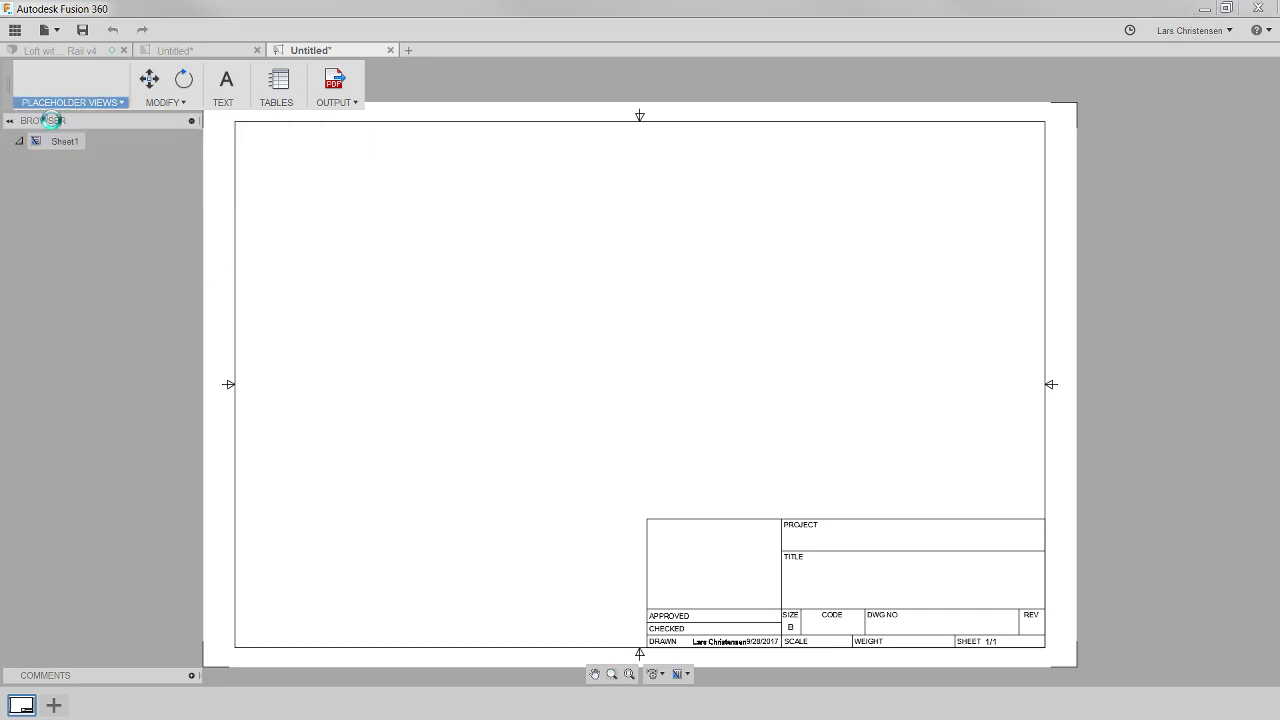
click(424, 252)
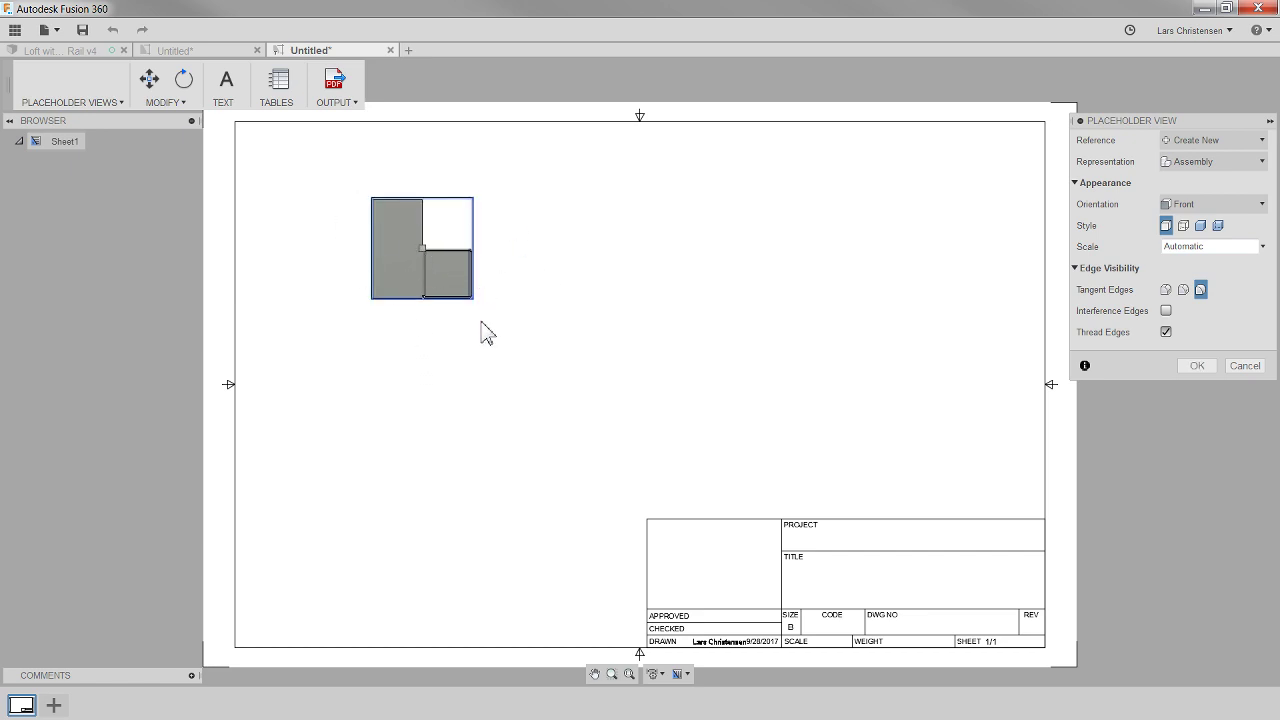
click(1210, 364)
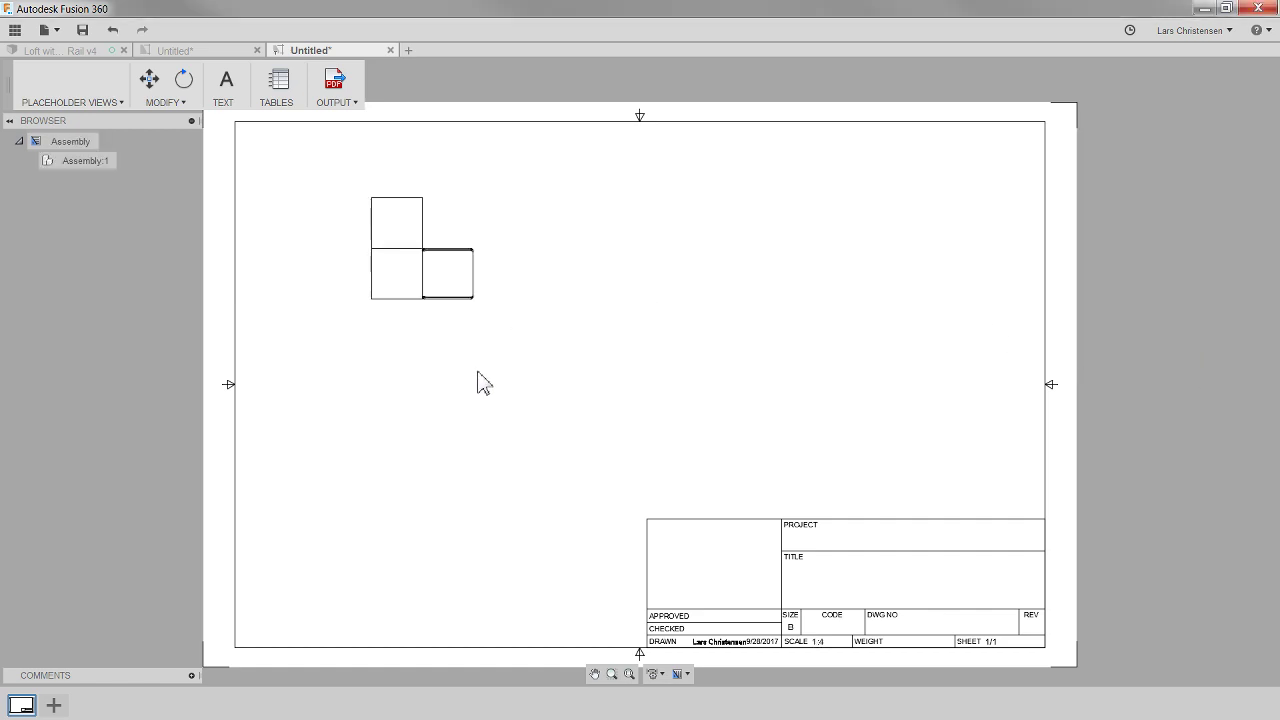
- Project three placeholder views from the base view: one below it, one to its right and an isometric one diagonally between them
click(52, 103)
click(55, 137)
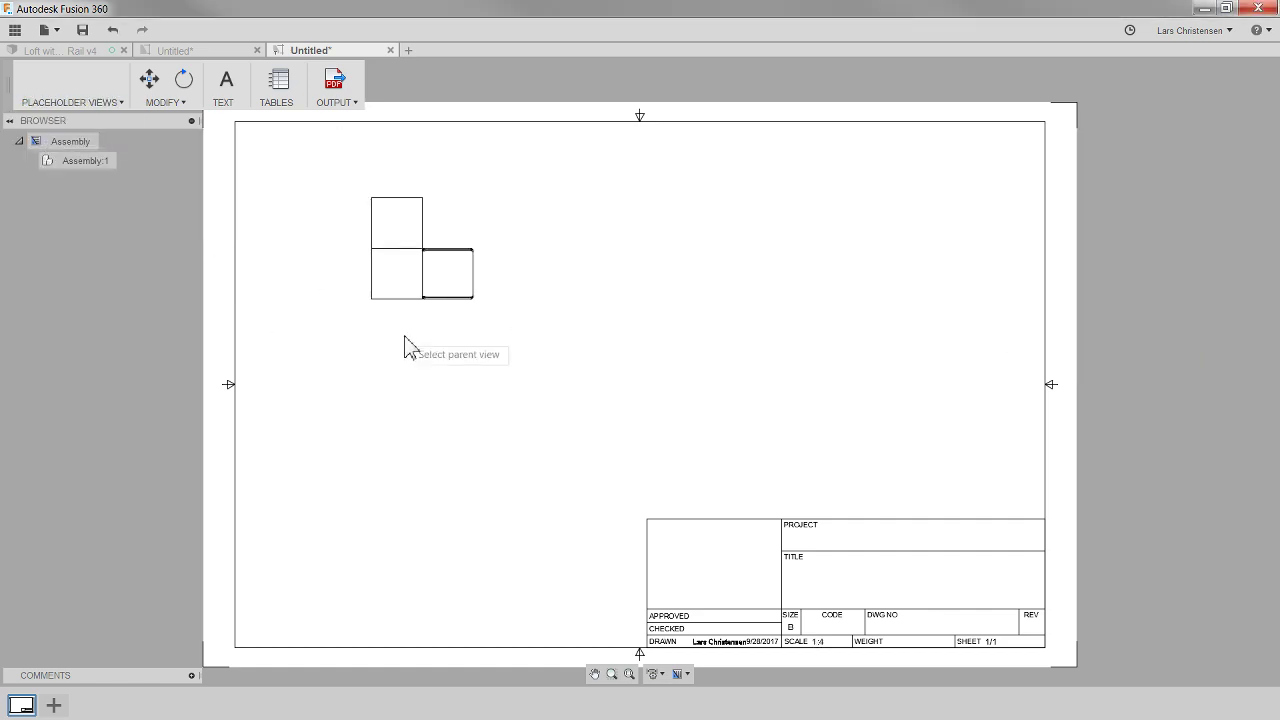
click(415, 283)
click(410, 441)
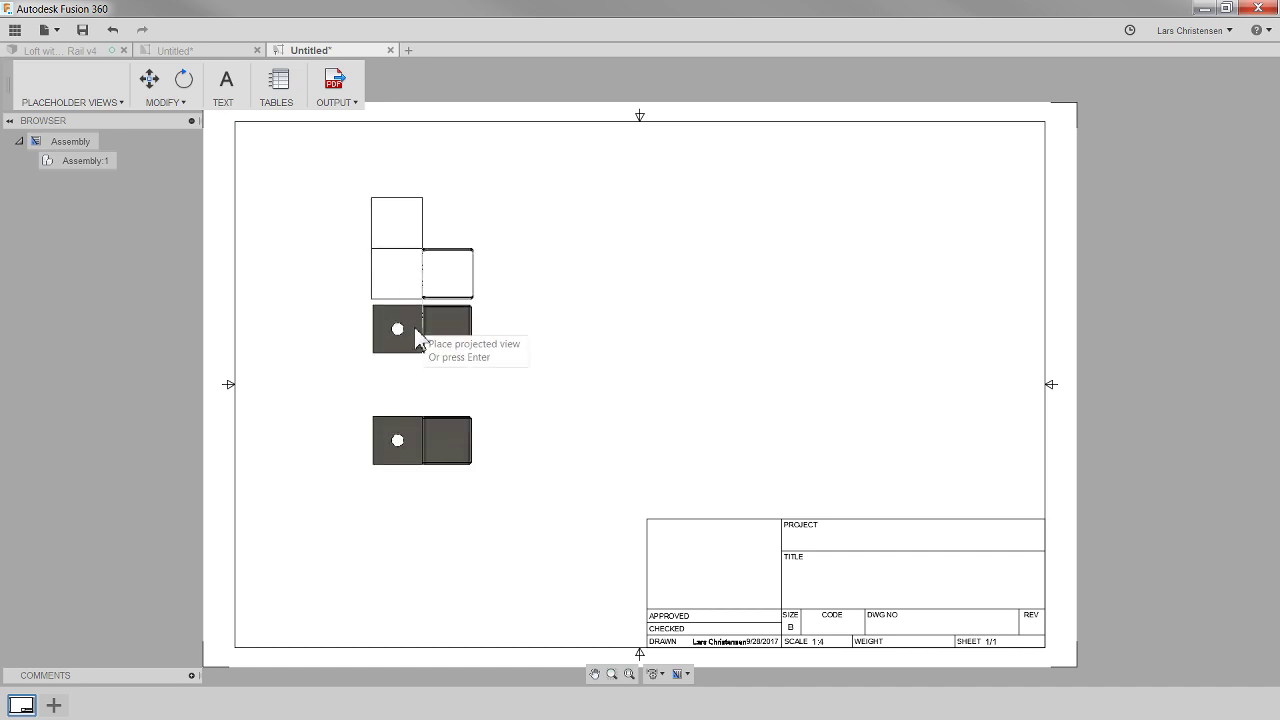
click(582, 292)
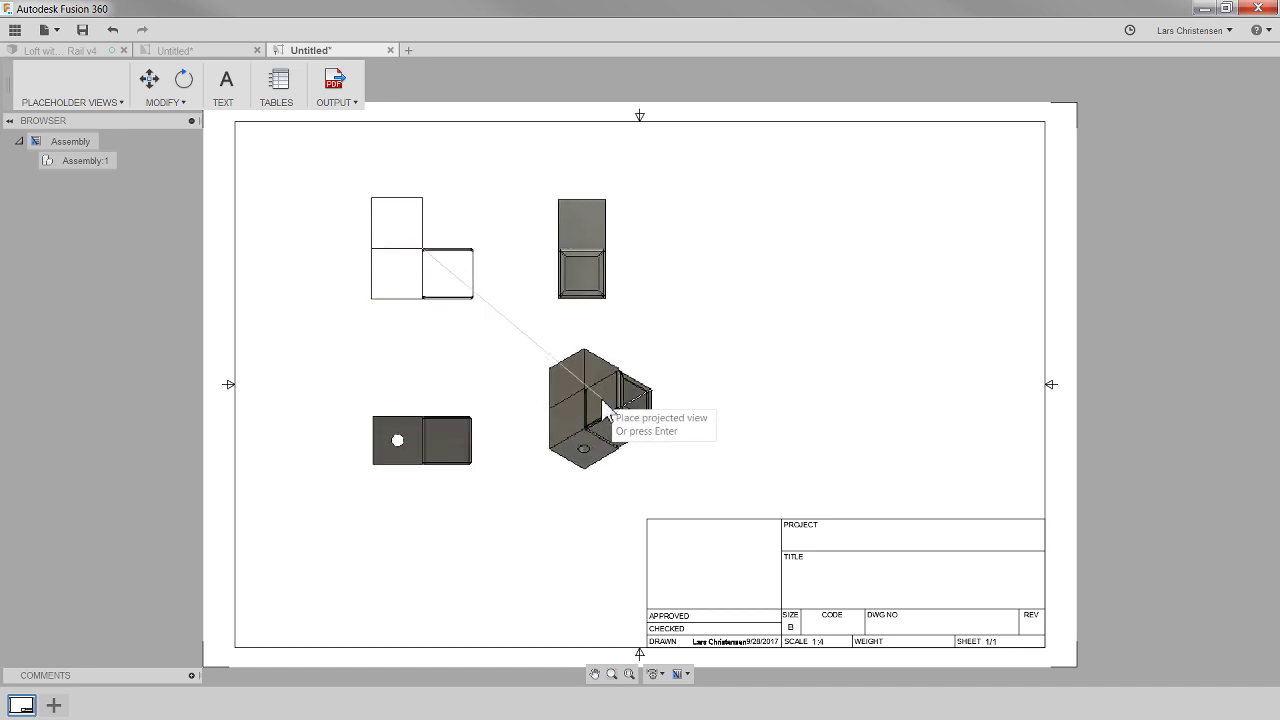
click(599, 385)
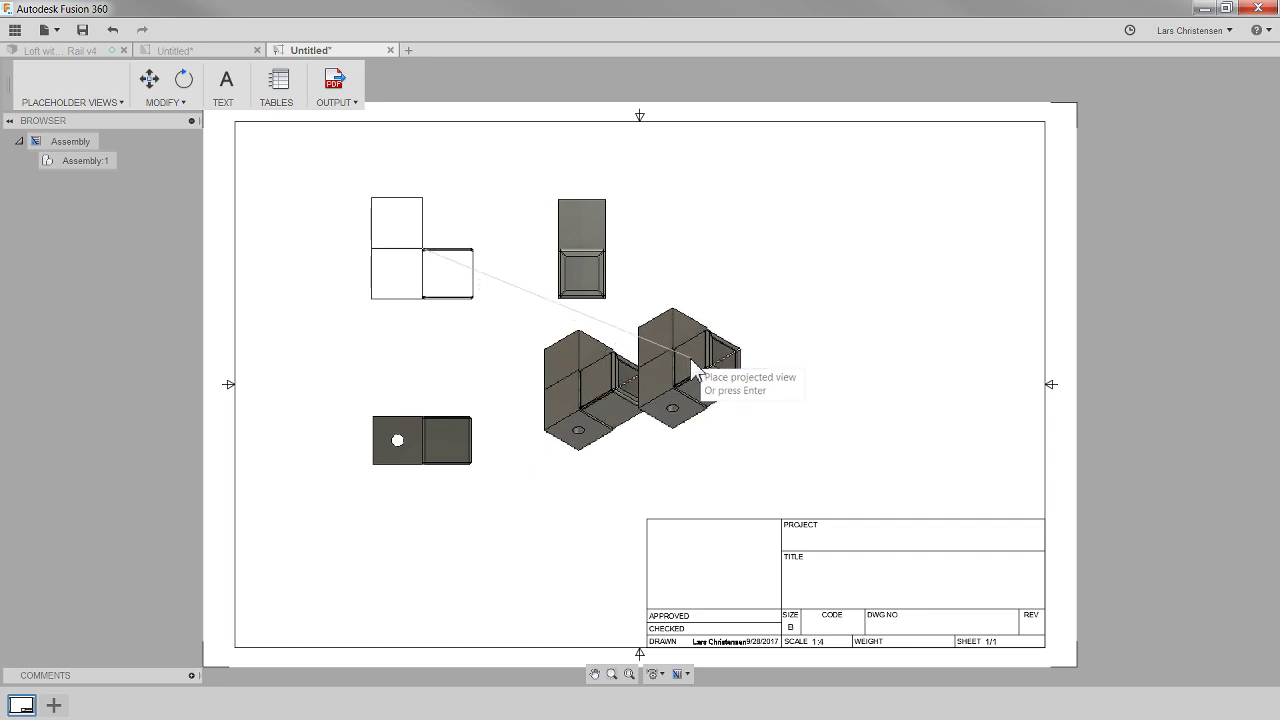
key(Return)
- Move the isometric placeholder view into the upper-right corner of the sheet
key(m)
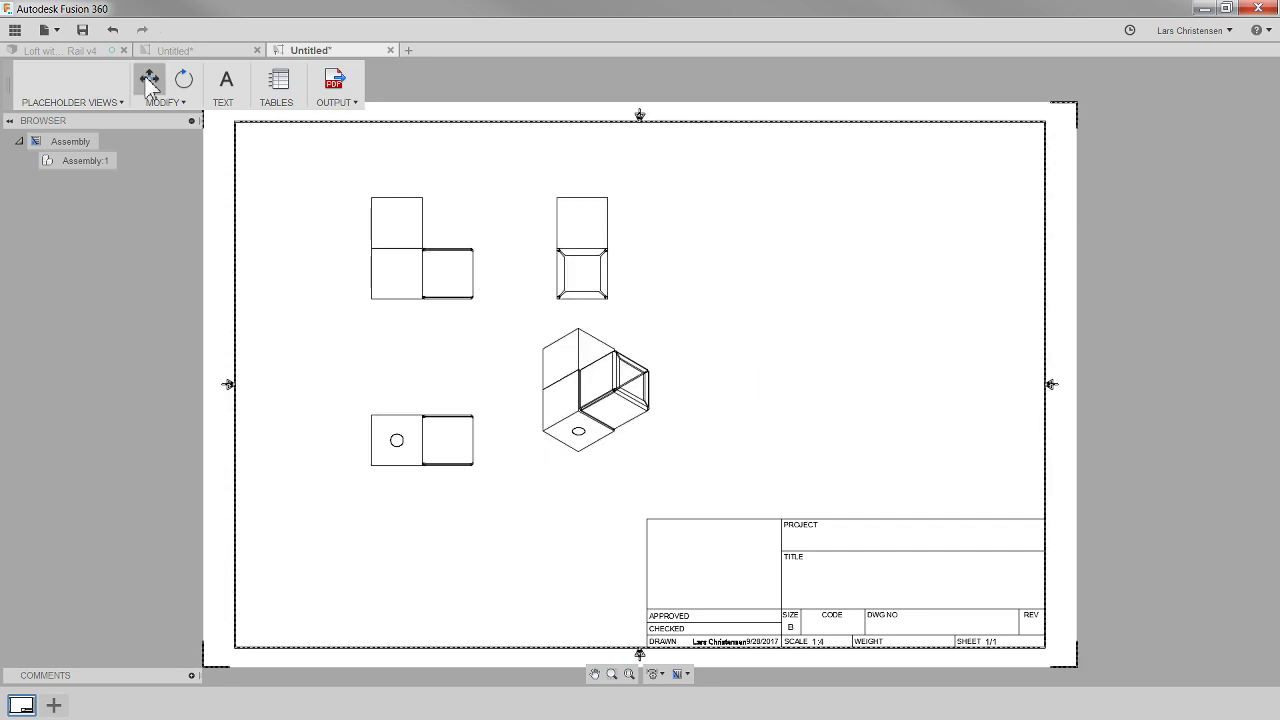
click(578, 428)
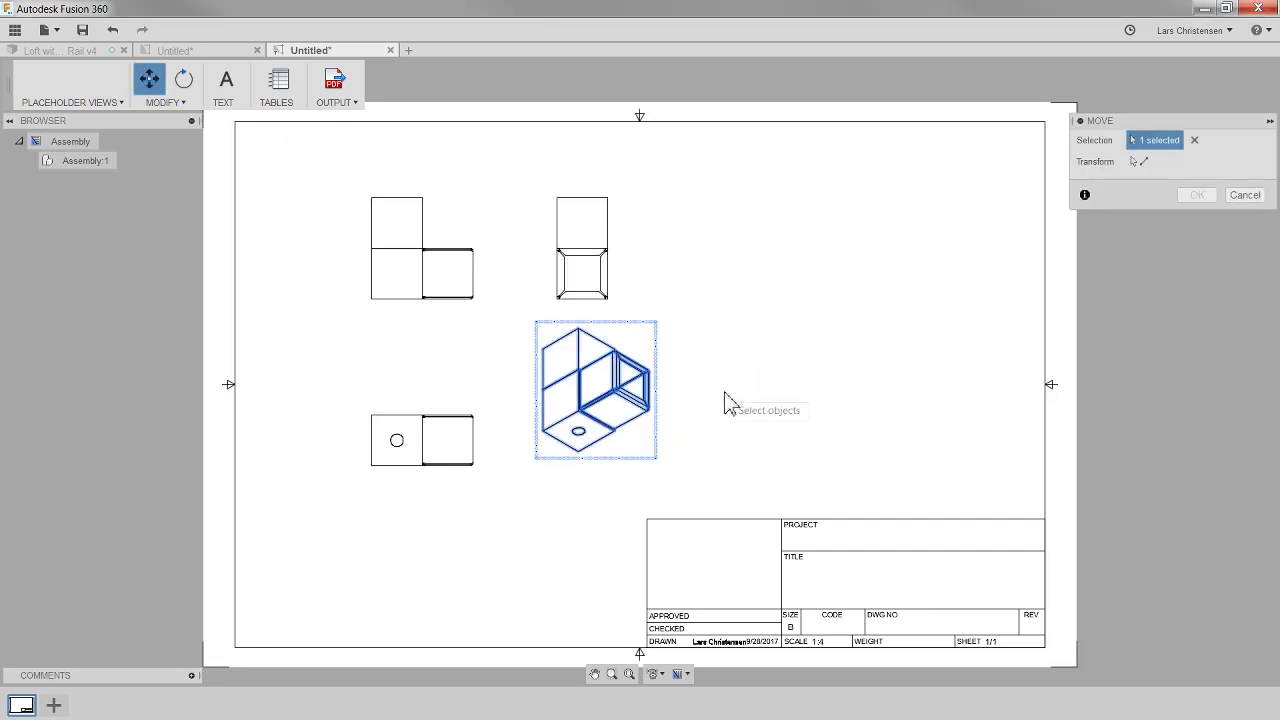
click(1137, 161)
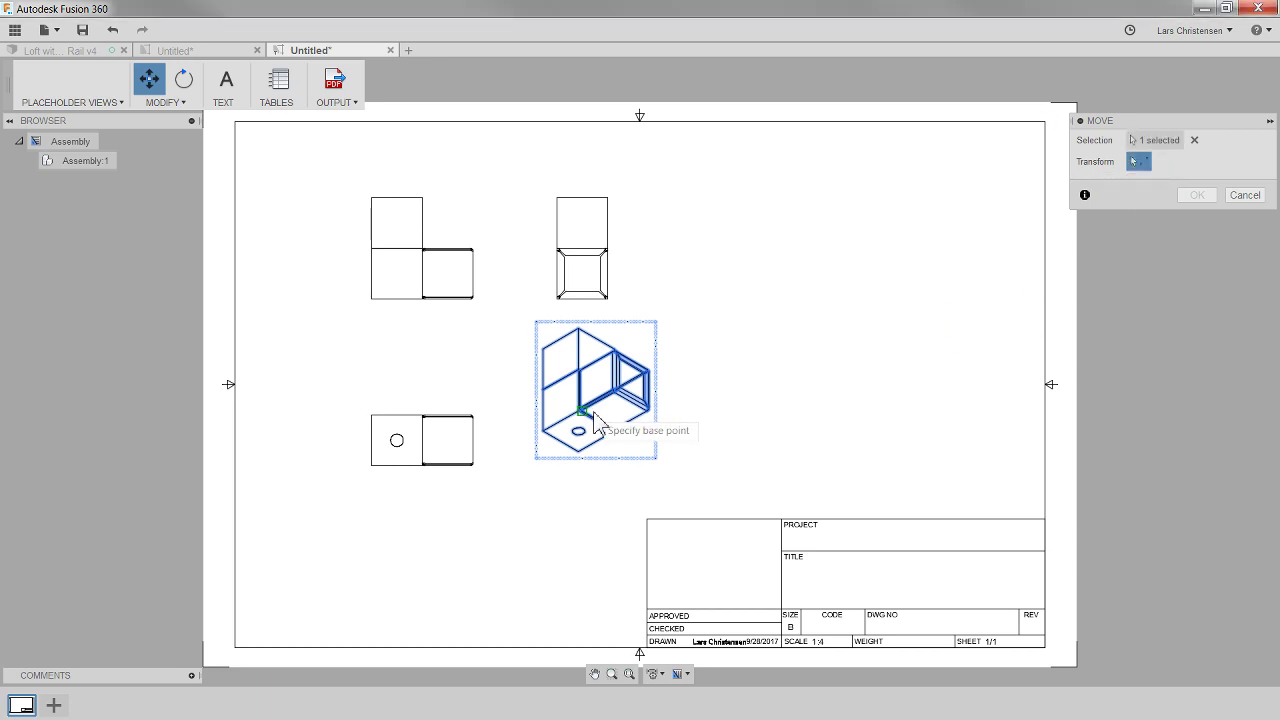
click(584, 409)
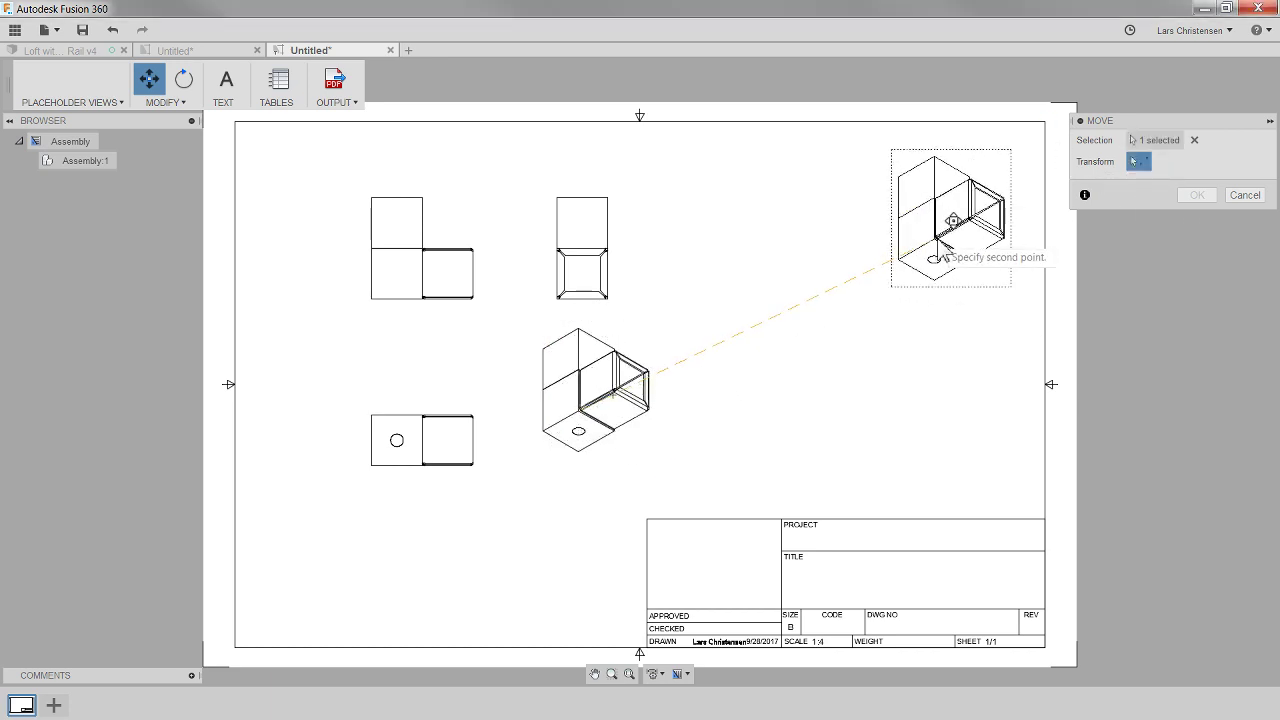
click(968, 256)
click(1198, 197)
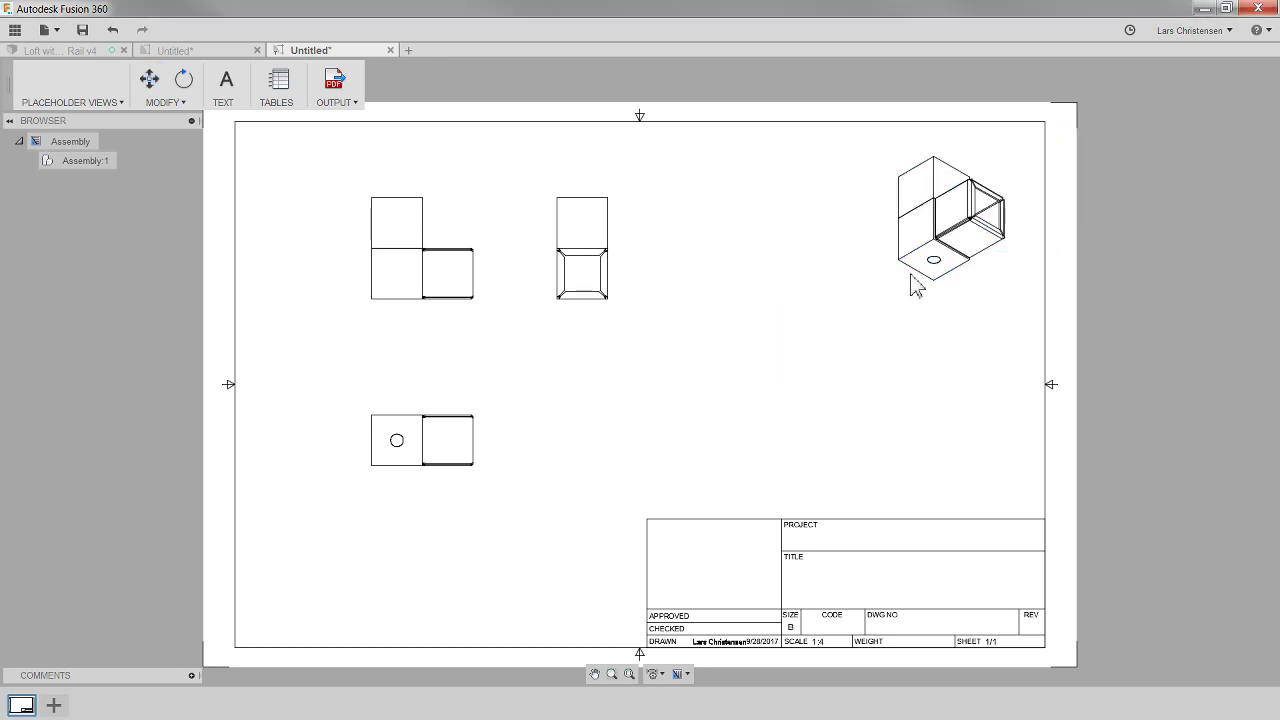
- Set the isometric placeholder view's style to shaded
right_click(943, 237)
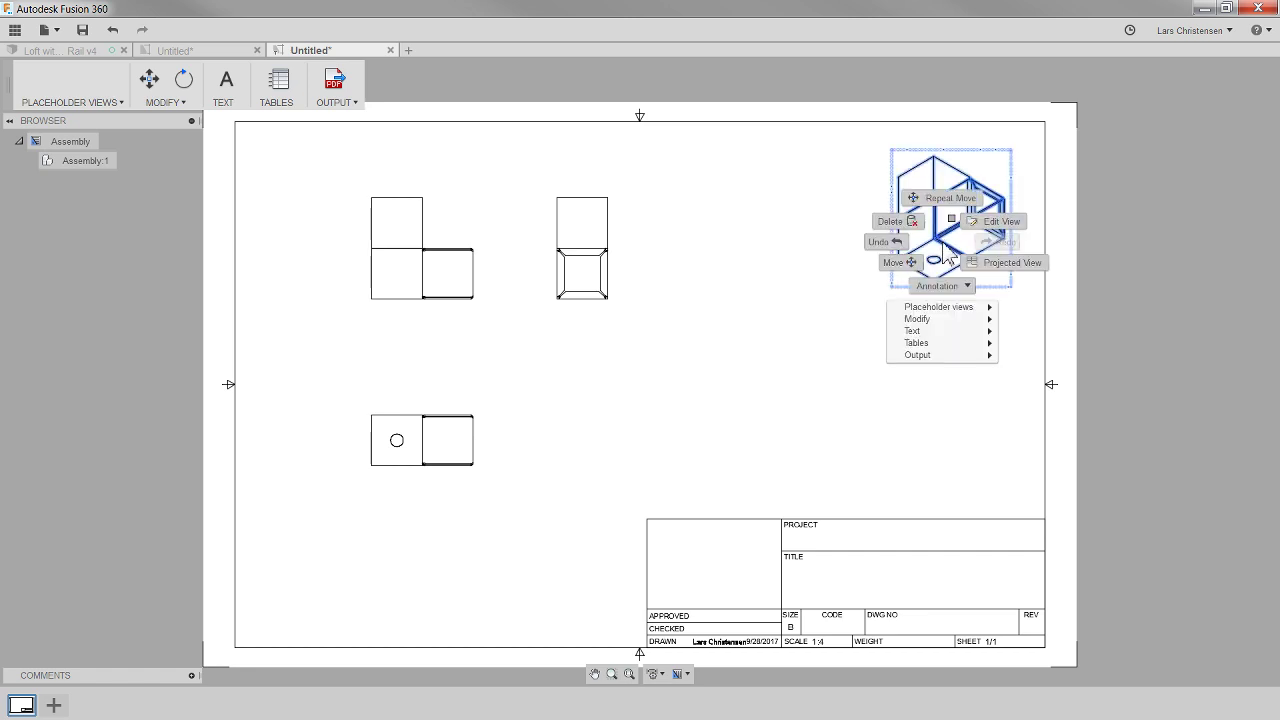
click(988, 227)
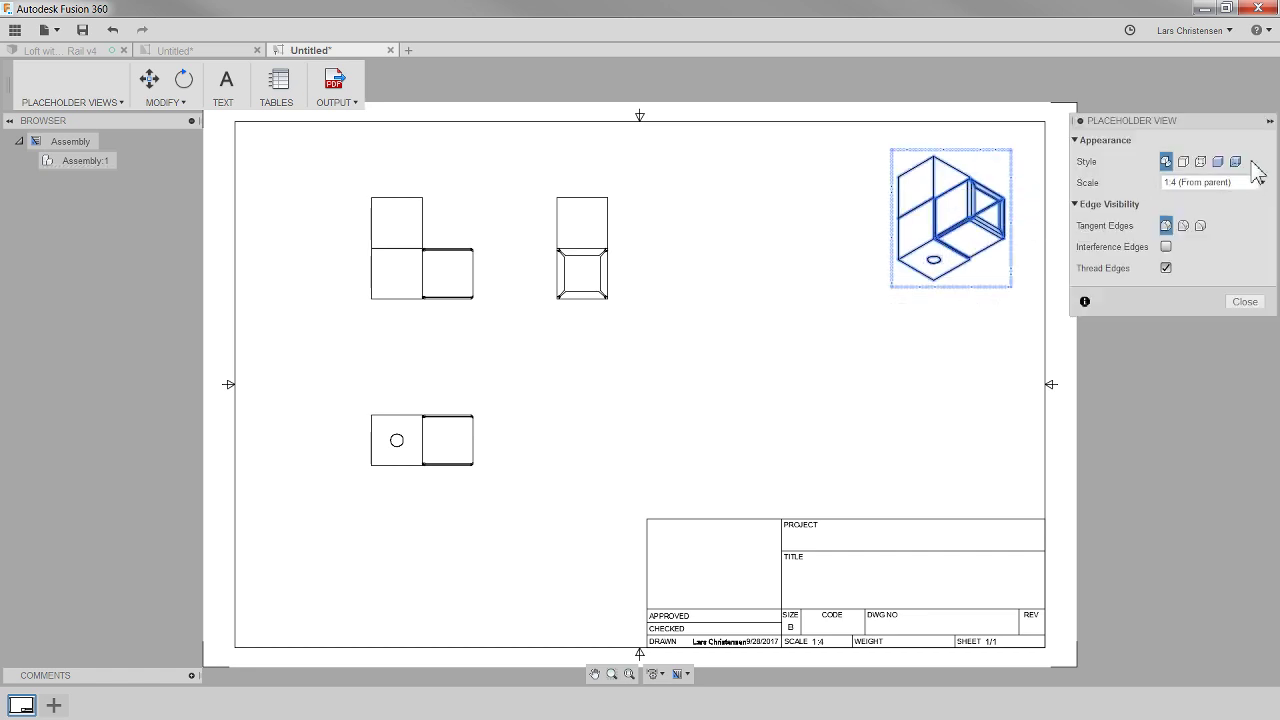
click(1217, 161)
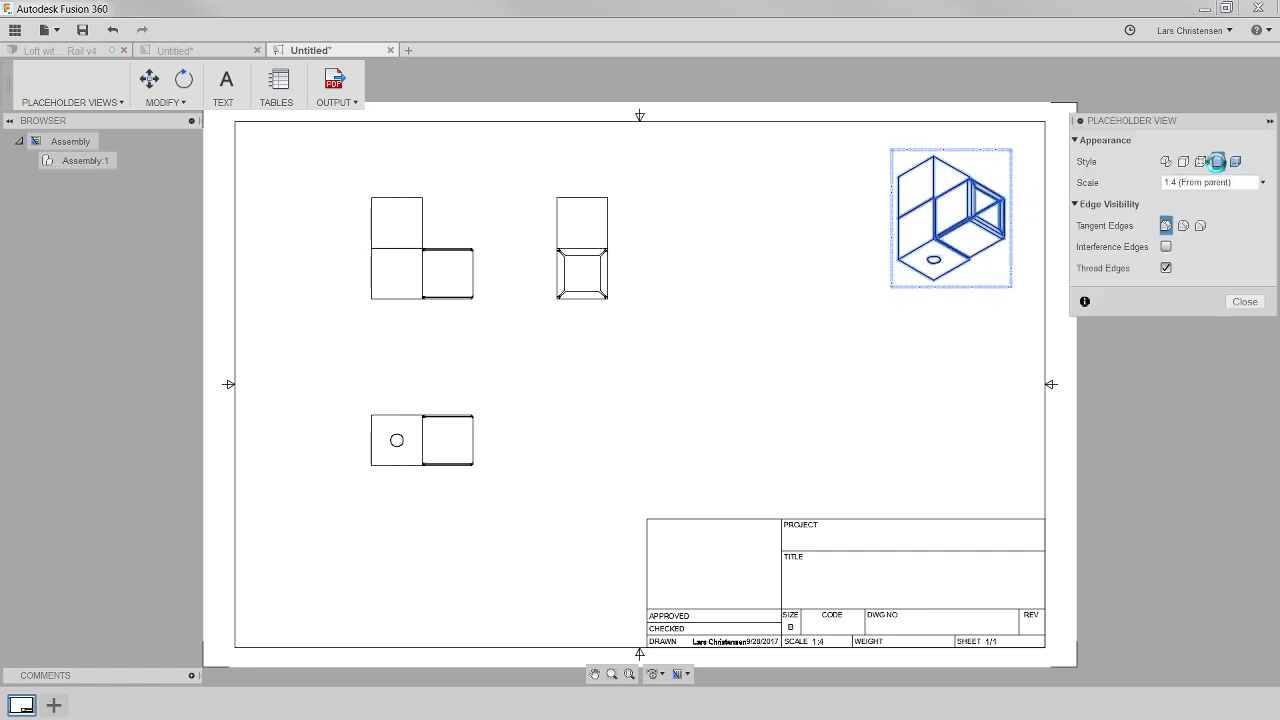
click(1245, 301)
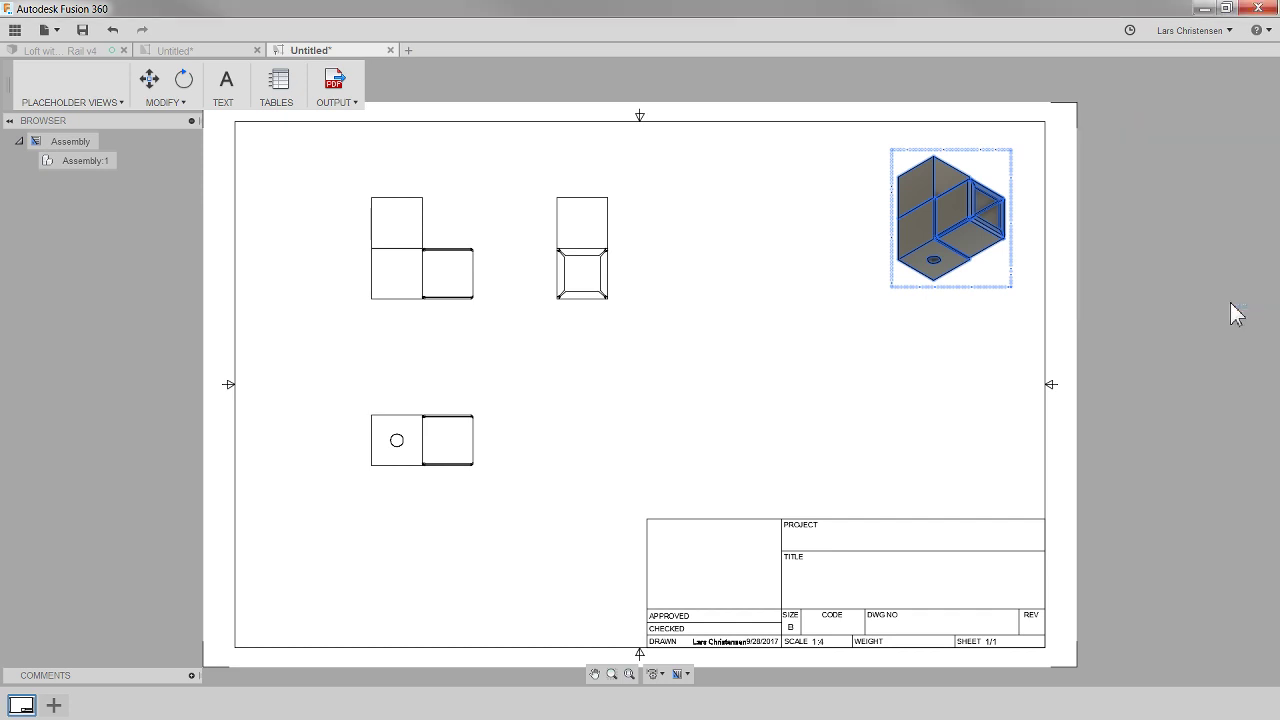
- Place a parts list directly above the title block and save the drawing template as Template in the LiveStream project
click(281, 84)
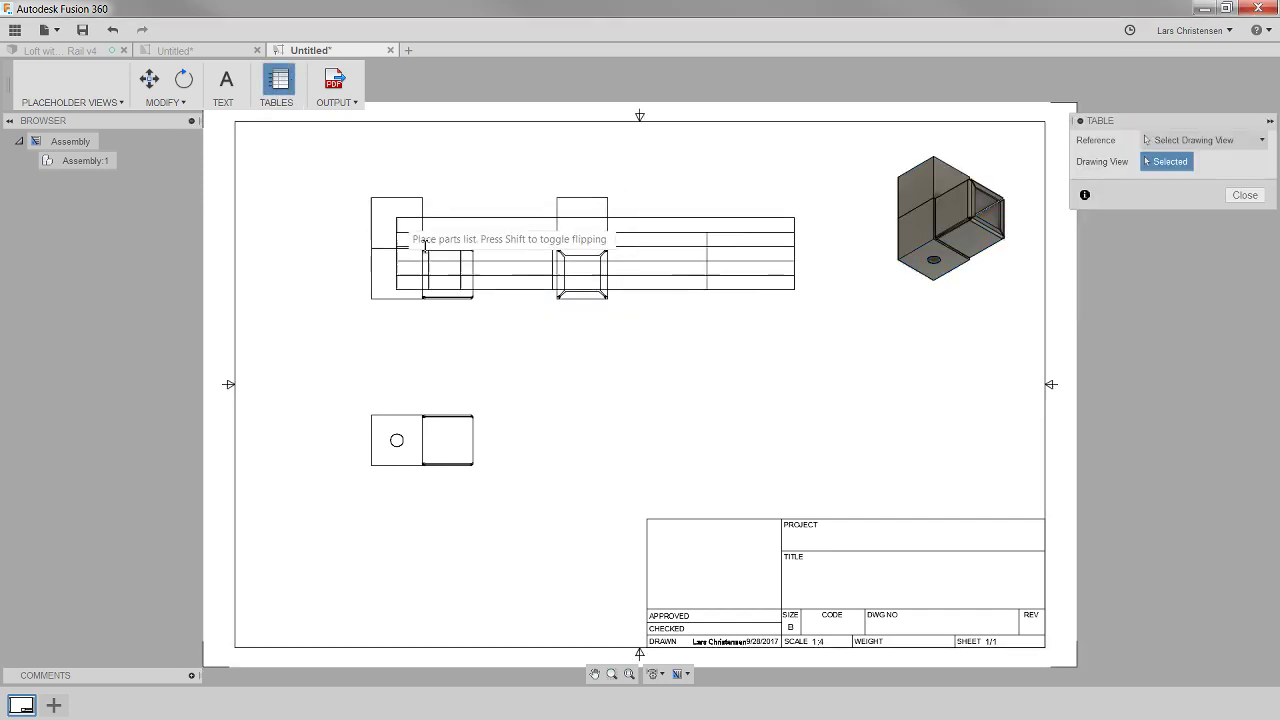
click(1046, 522)
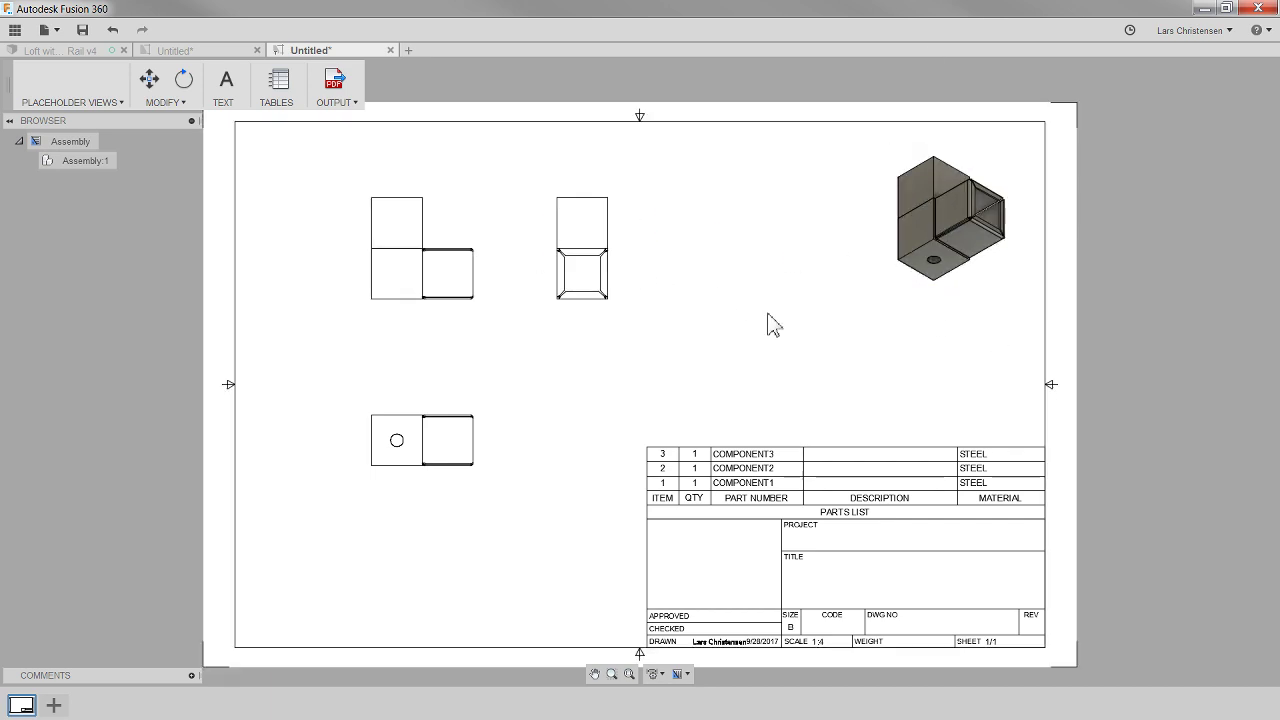
click(83, 30)
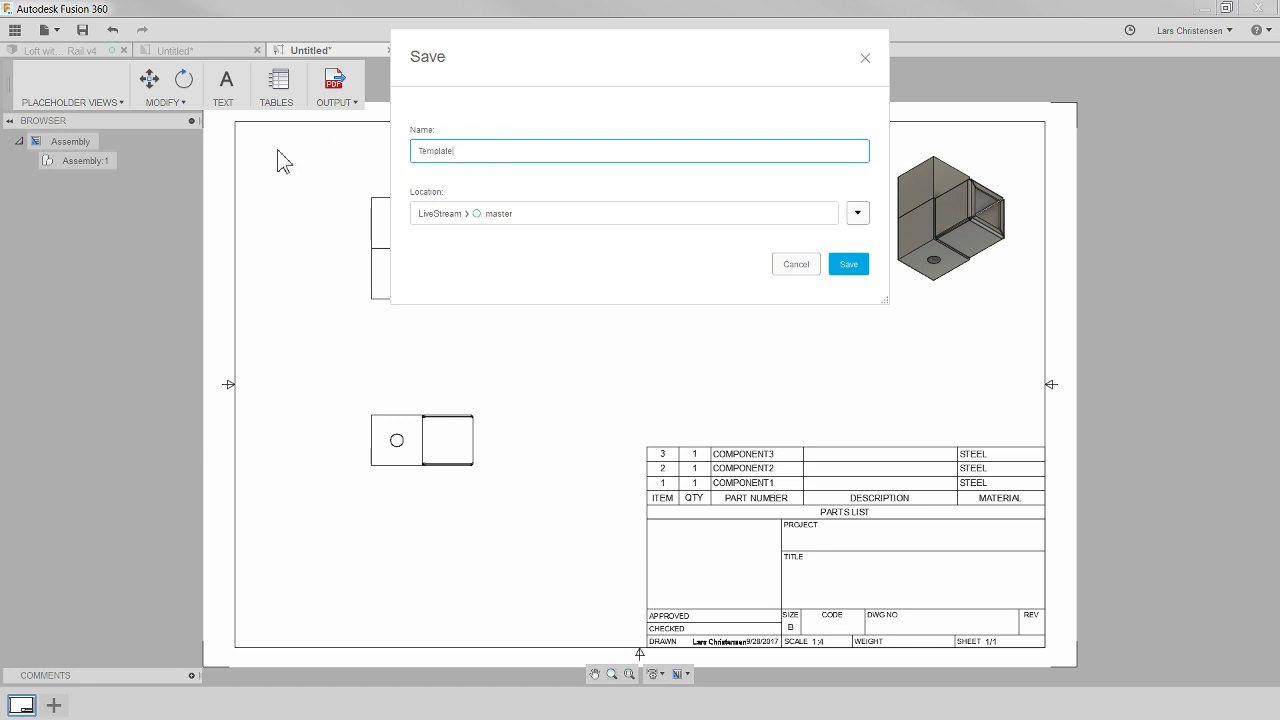
click(850, 268)
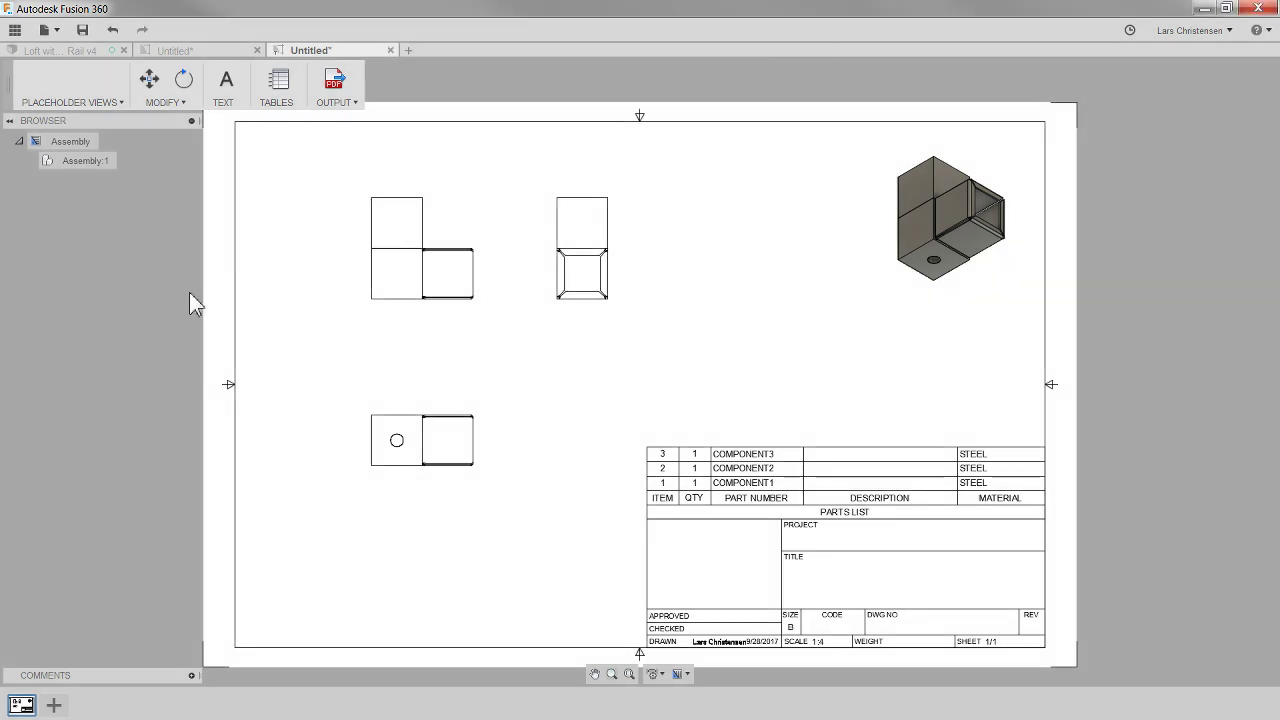
- Show the project data, close the saved template and close the untitled drawing without saving it
click(14, 30)
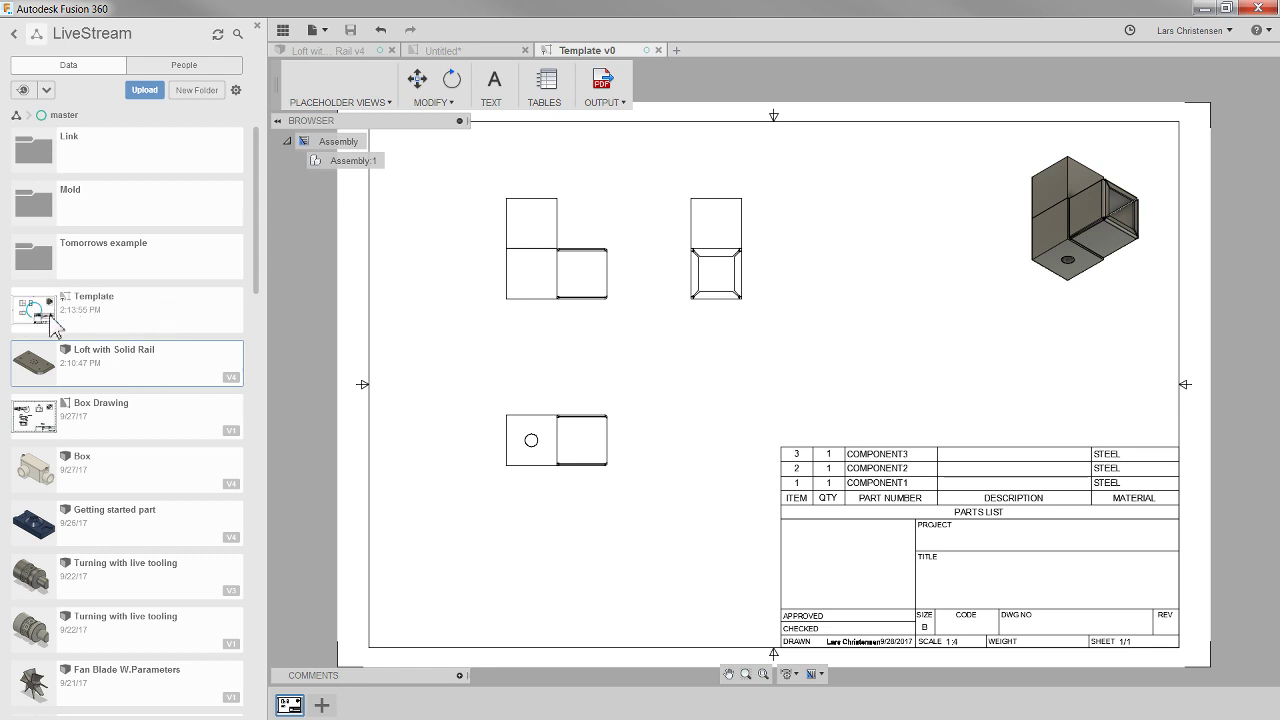
click(658, 49)
click(524, 50)
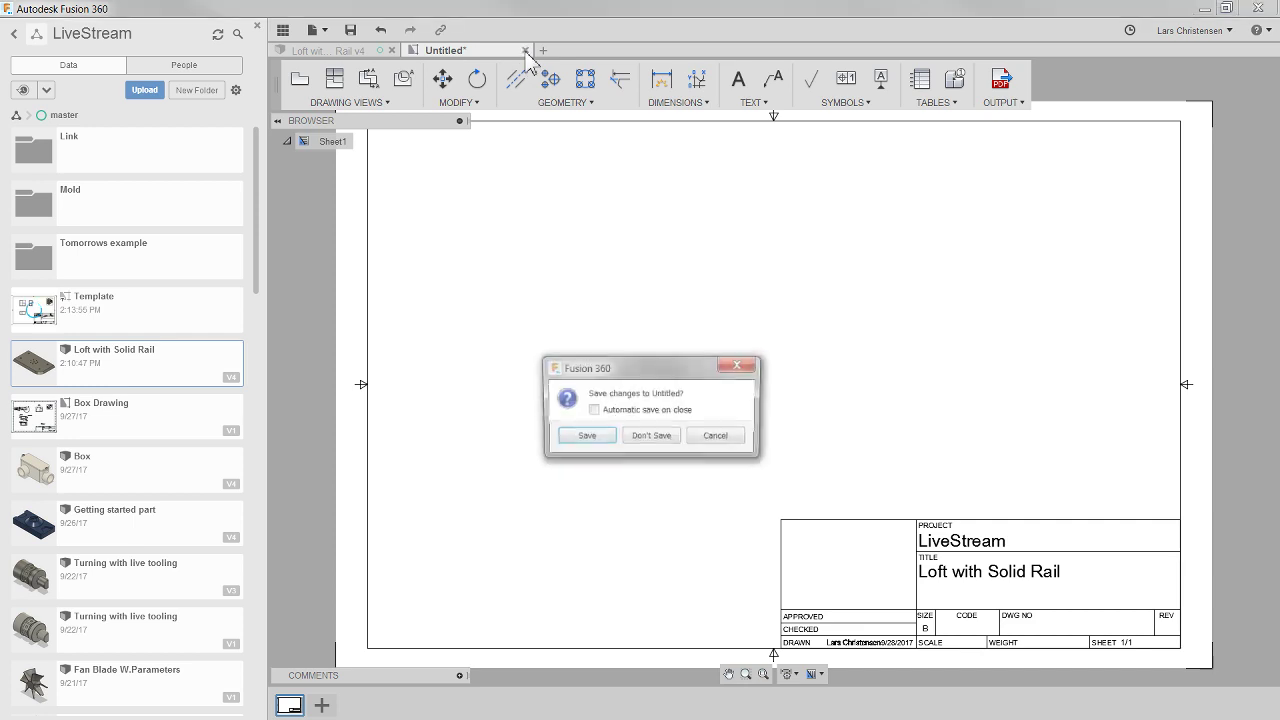
click(646, 440)
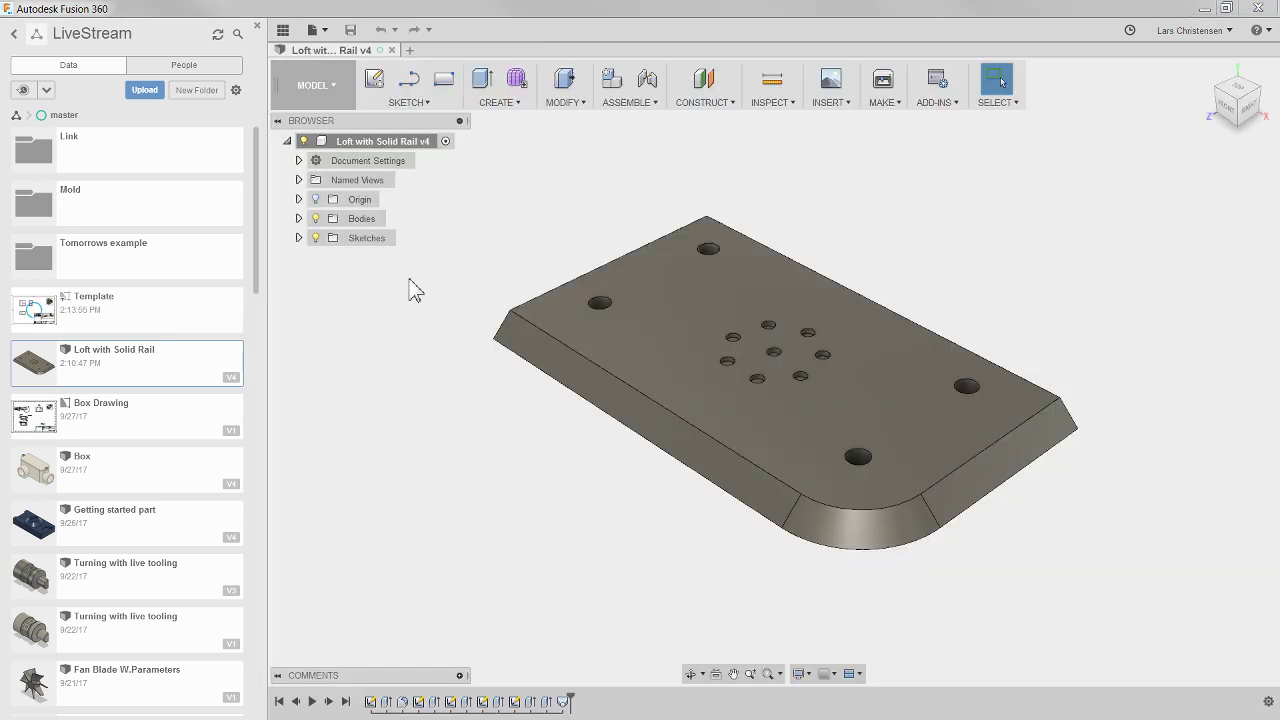
- Create a new drawing of the full assembly from the design with the saved Template as its template, cancelling the base view
click(308, 93)
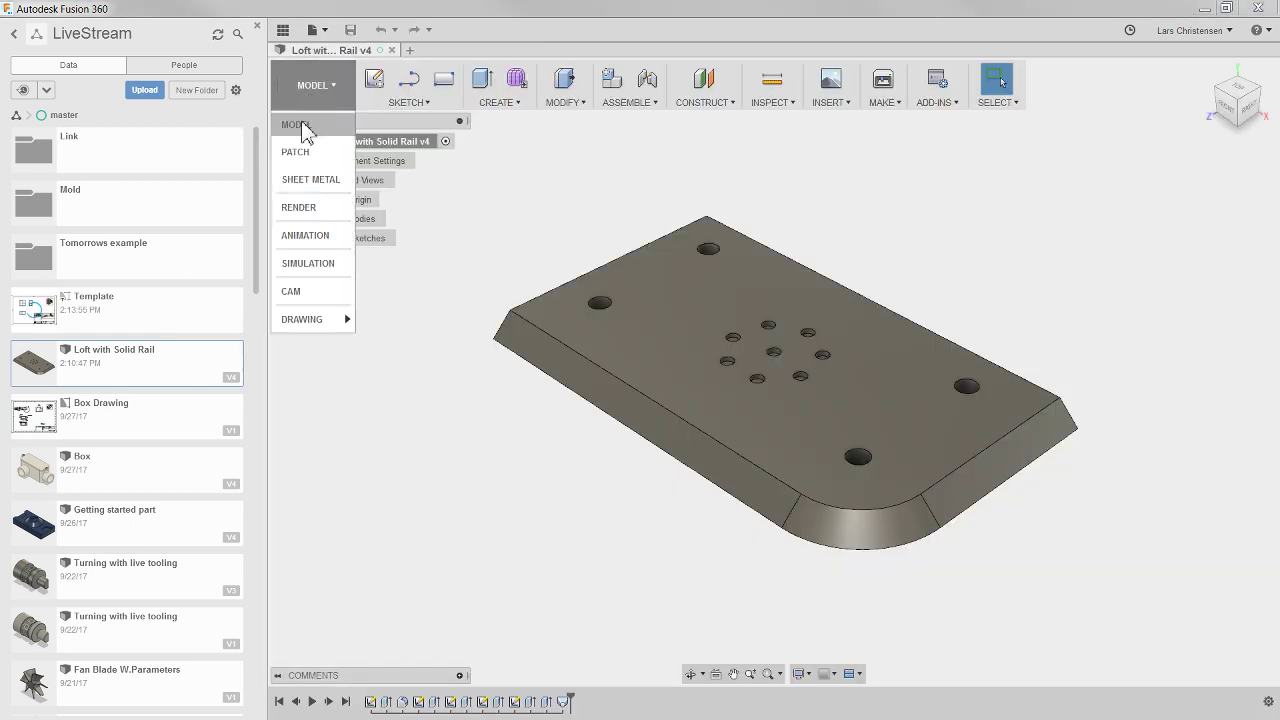
mouse_move(305, 327)
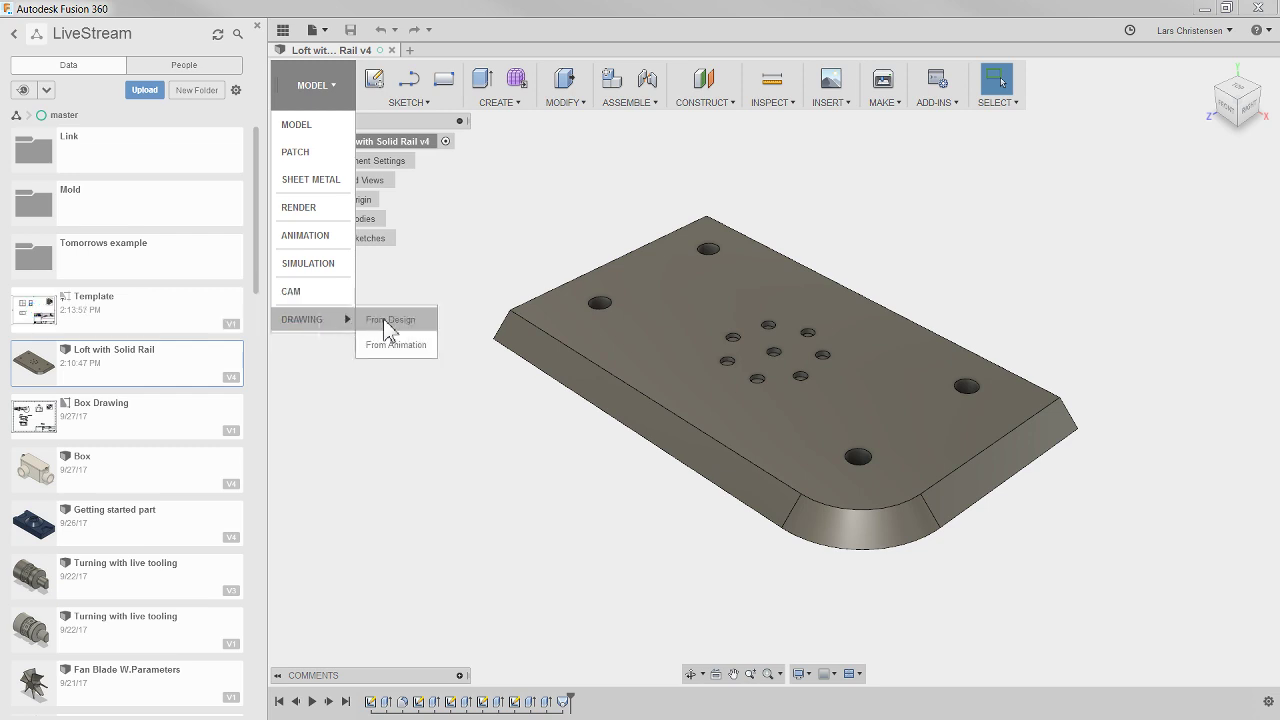
click(386, 320)
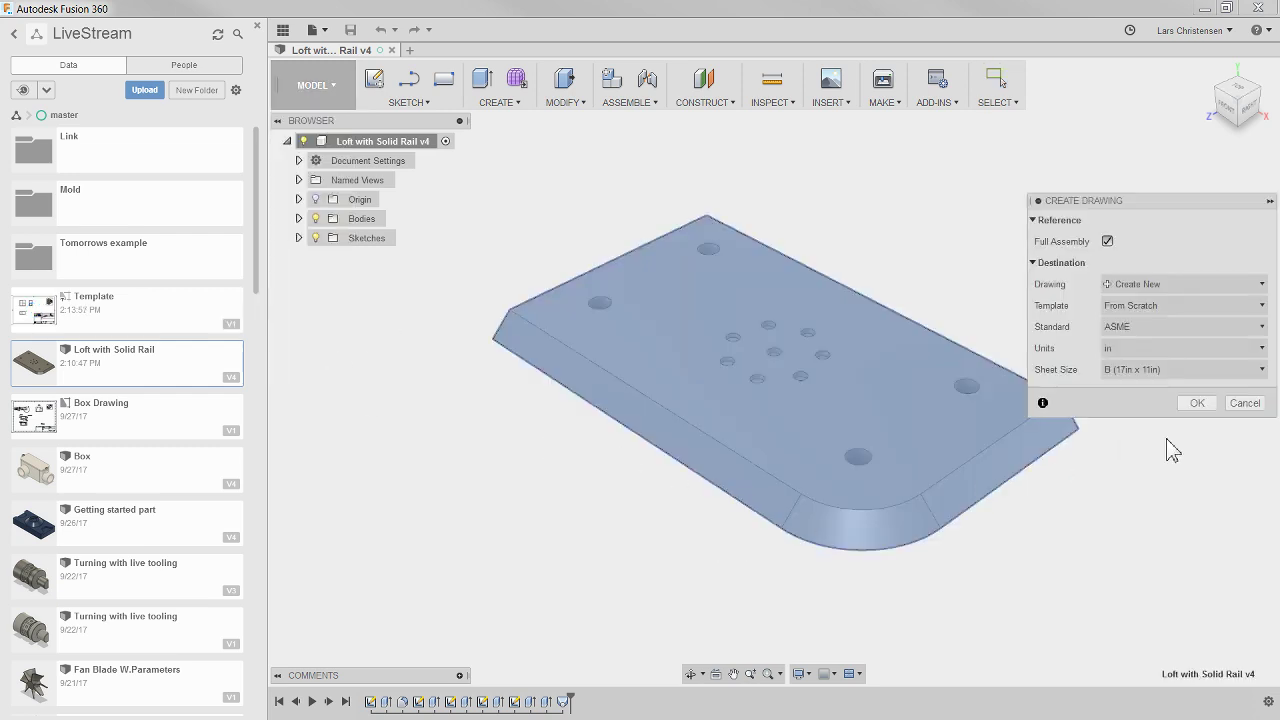
click(1186, 314)
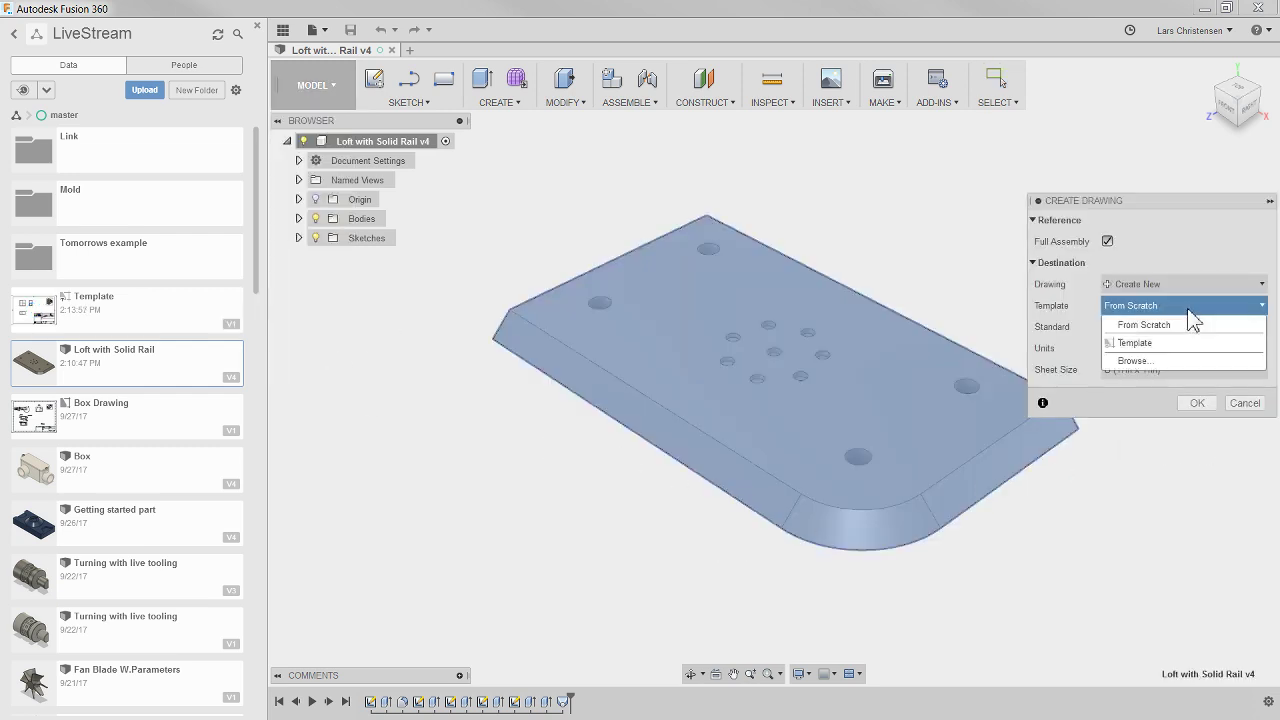
click(1156, 343)
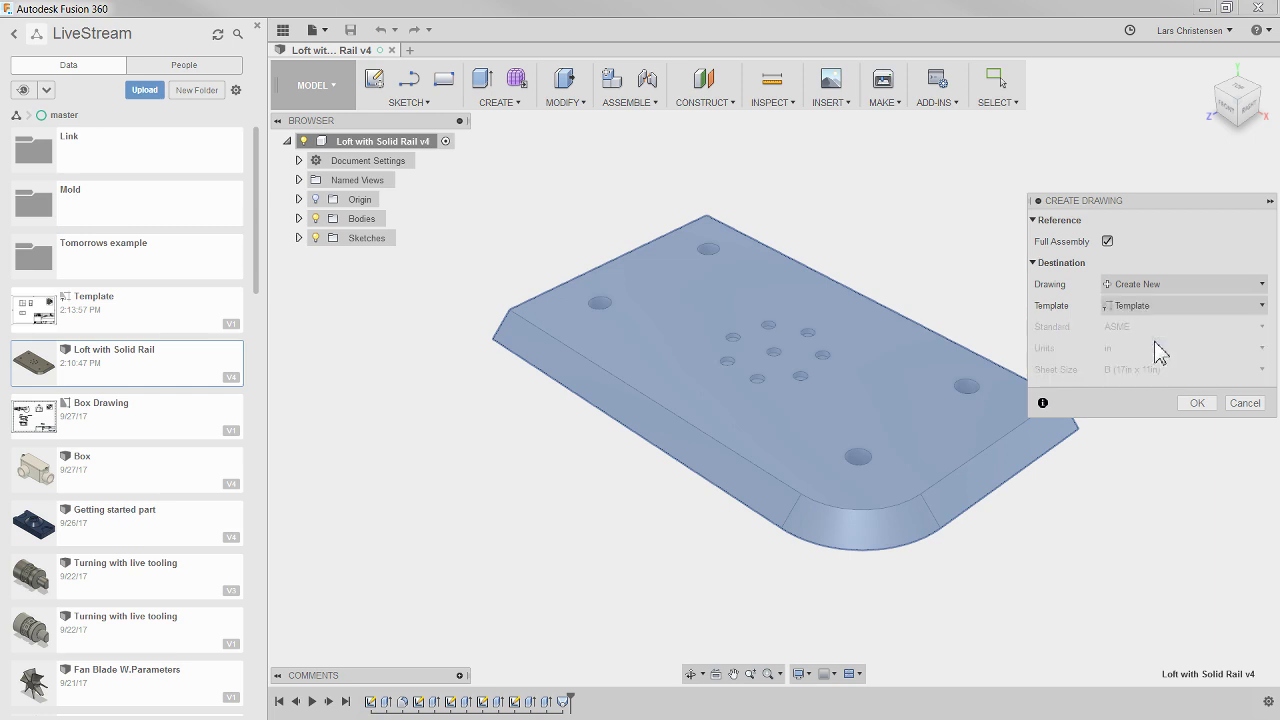
click(1195, 403)
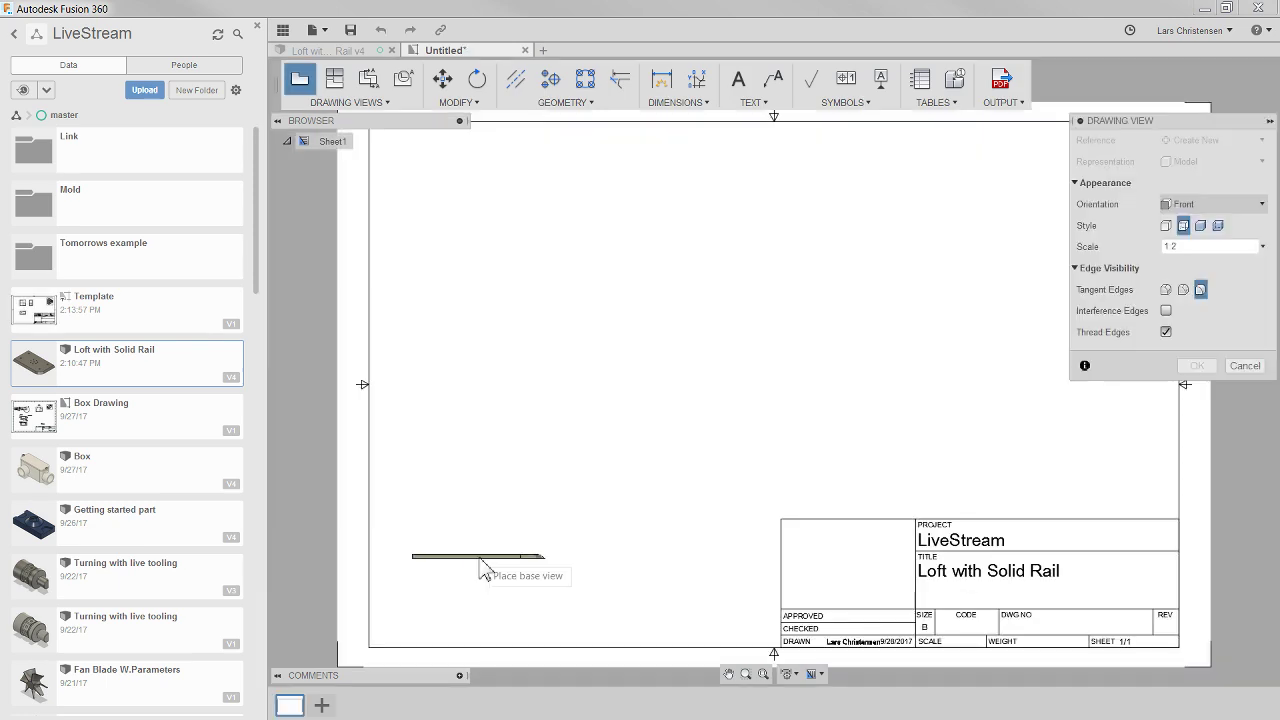
scroll(325, 318, down, 3)
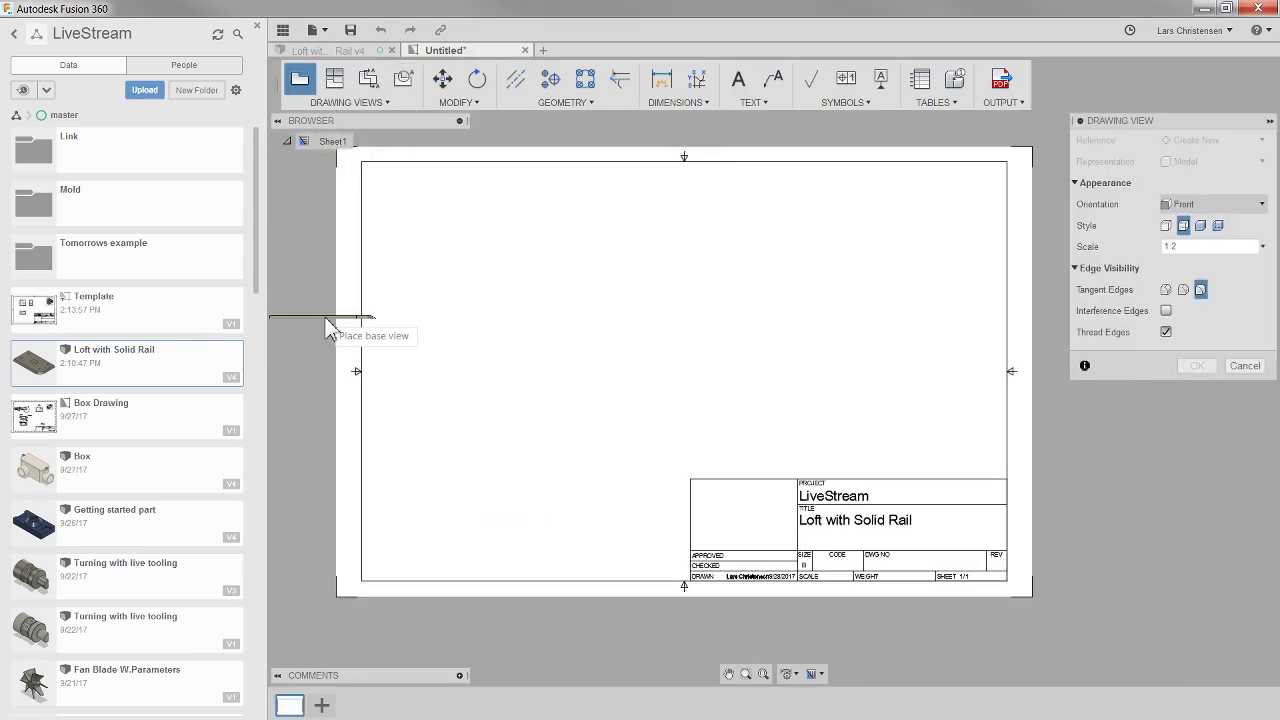
scroll(448, 363, up, 3)
click(1245, 365)
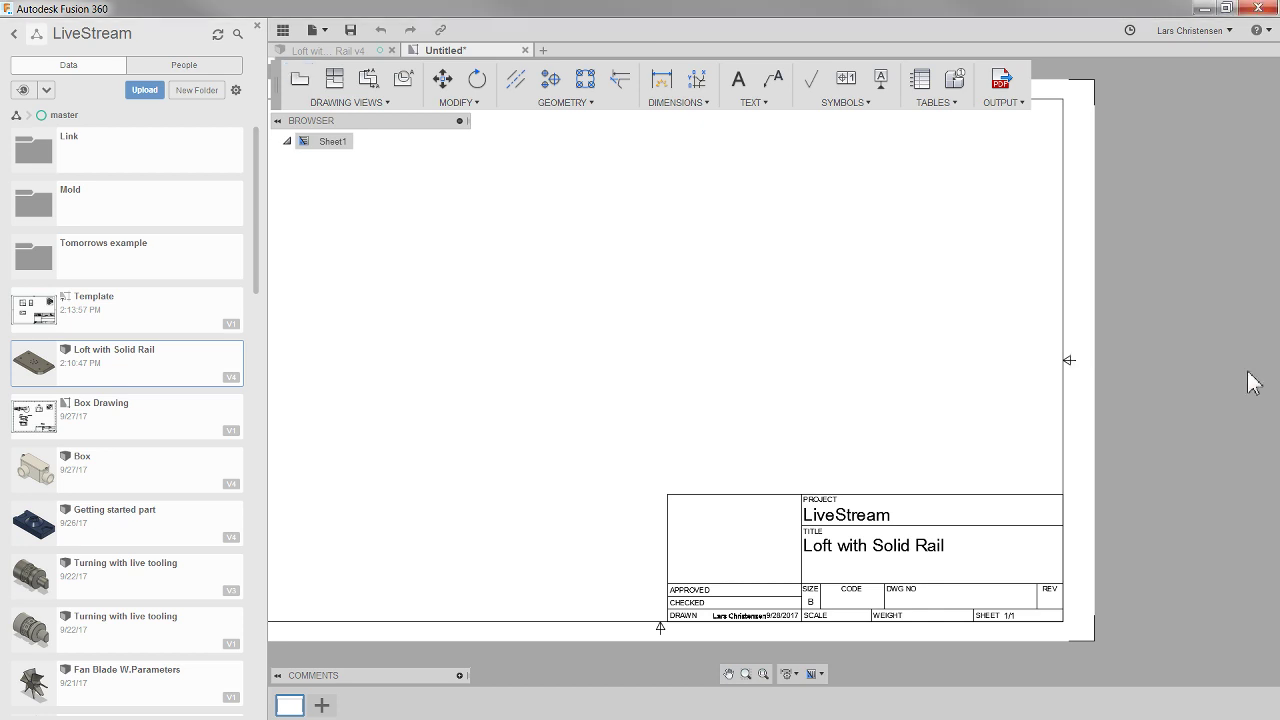
- Discard the untitled drawing and try again to create a full-assembly drawing from the saved Template, cancelling its base view
click(527, 51)
click(663, 435)
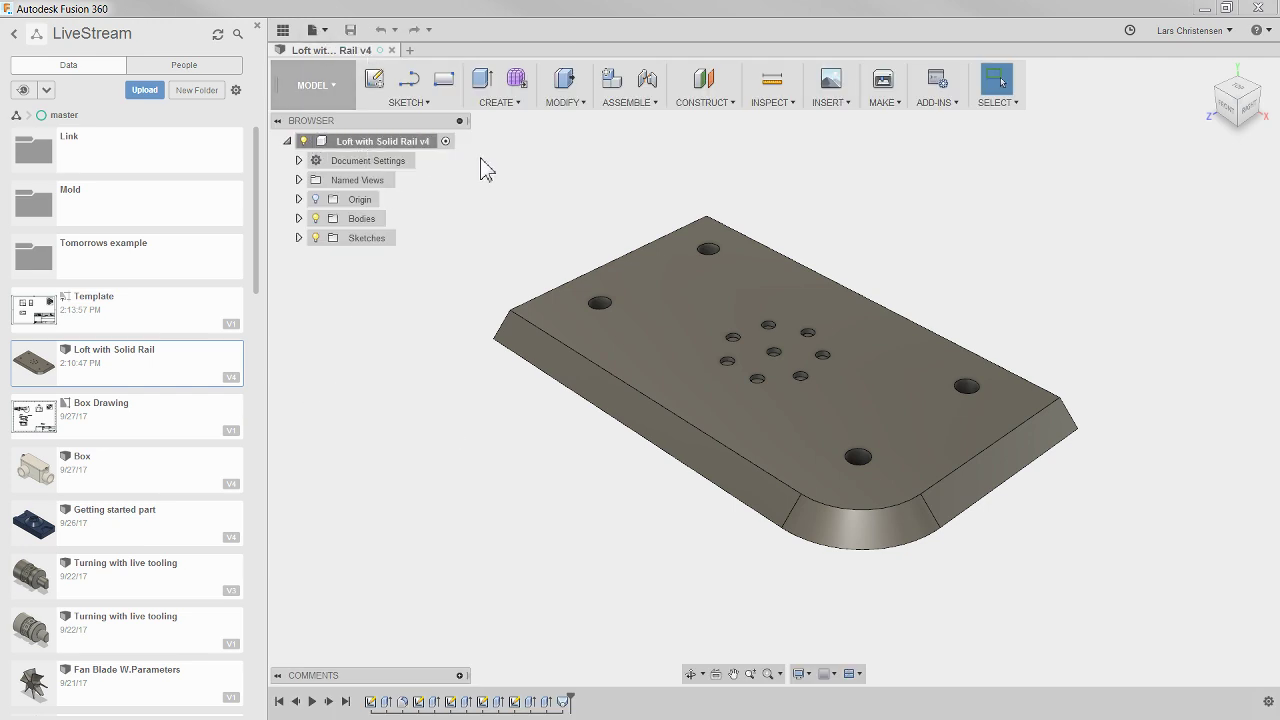
click(308, 92)
mouse_move(331, 337)
click(386, 320)
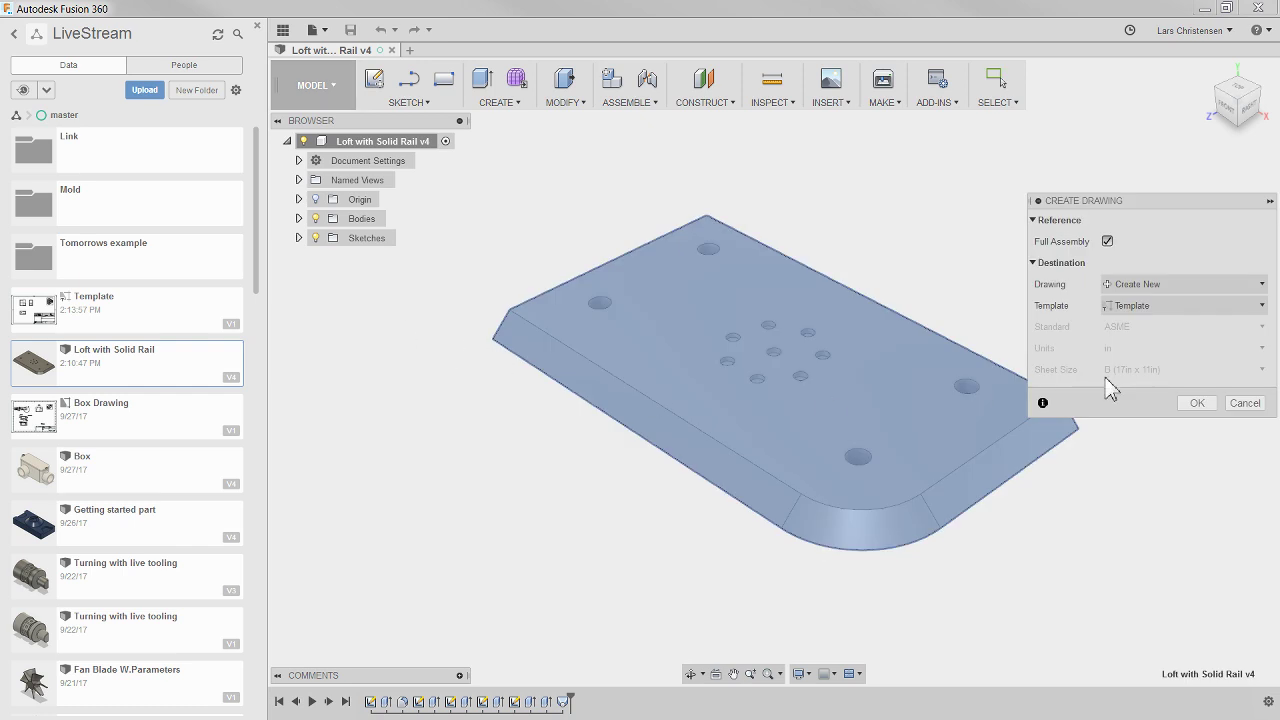
click(1178, 305)
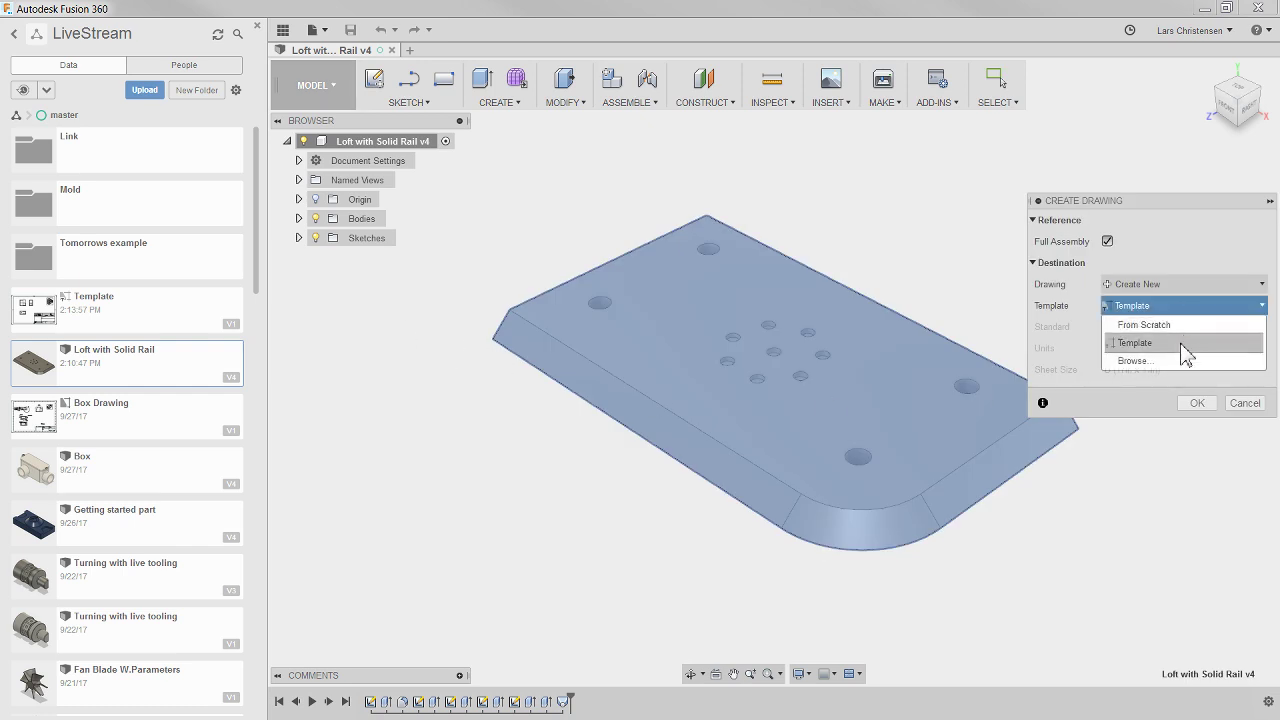
click(1185, 345)
click(1205, 404)
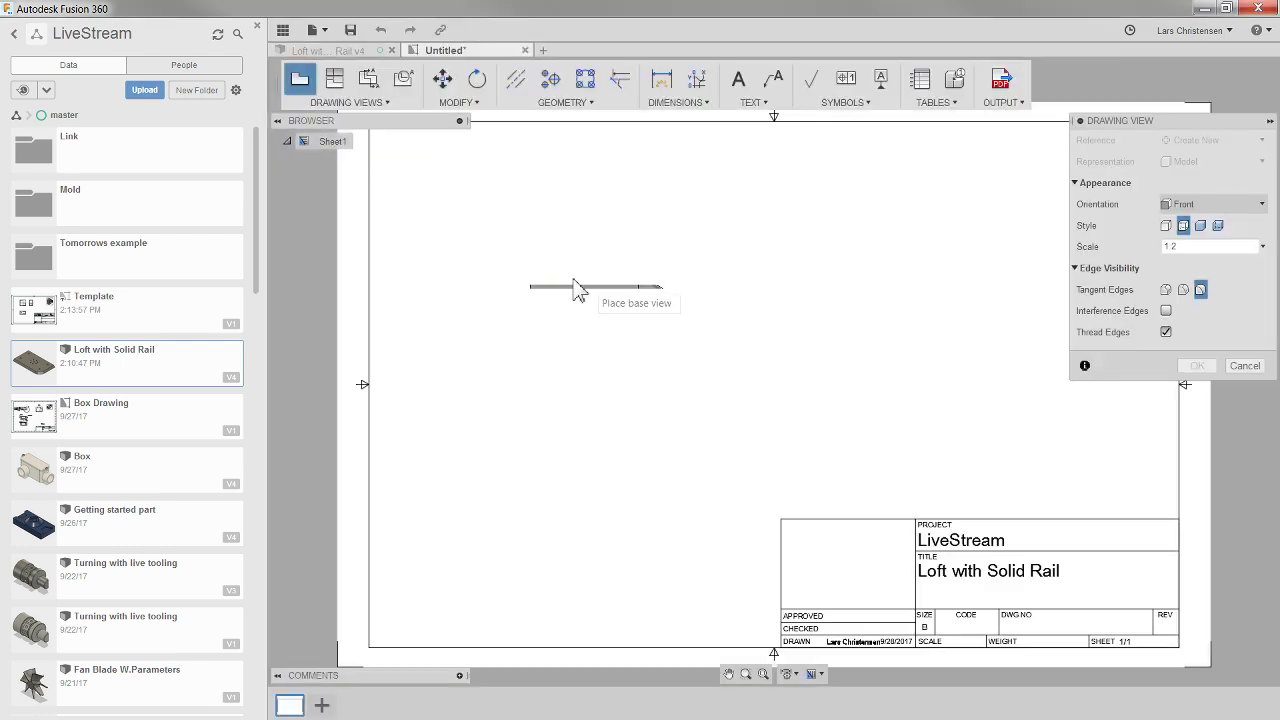
click(1258, 365)
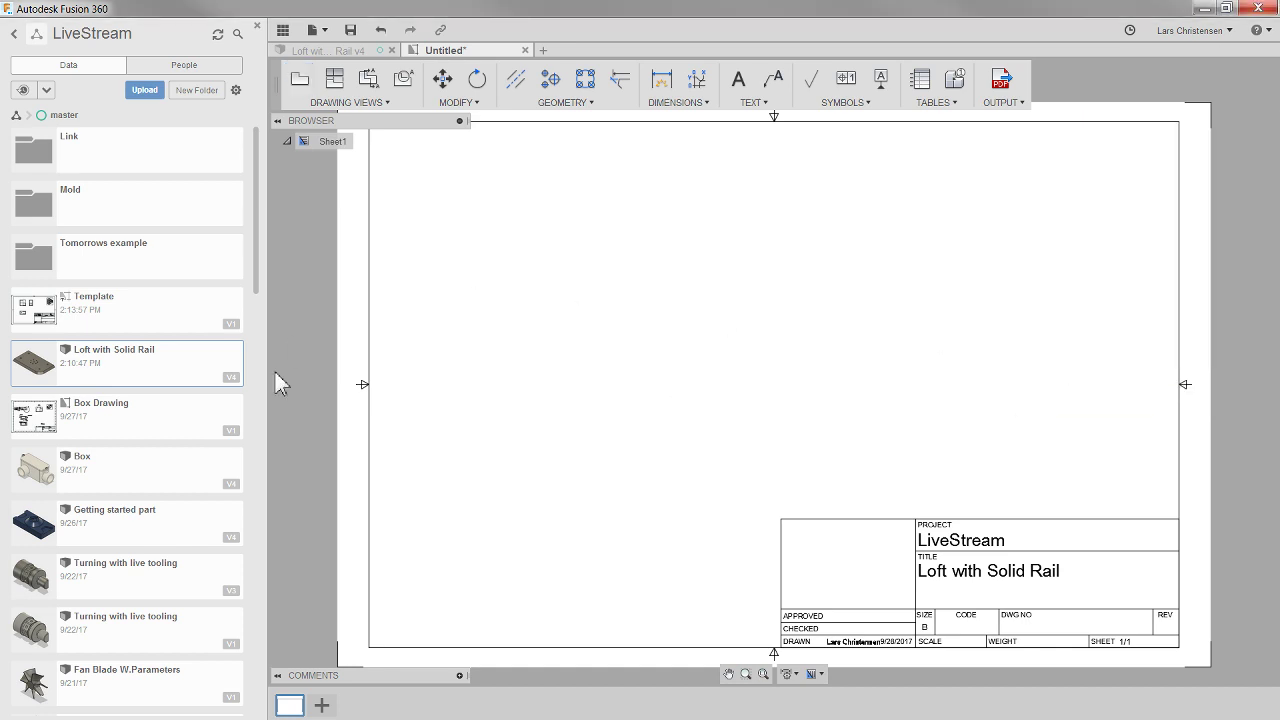
- Close the untitled drawing without saving it and permanently delete the Template file from the LiveStream project
click(525, 50)
click(651, 437)
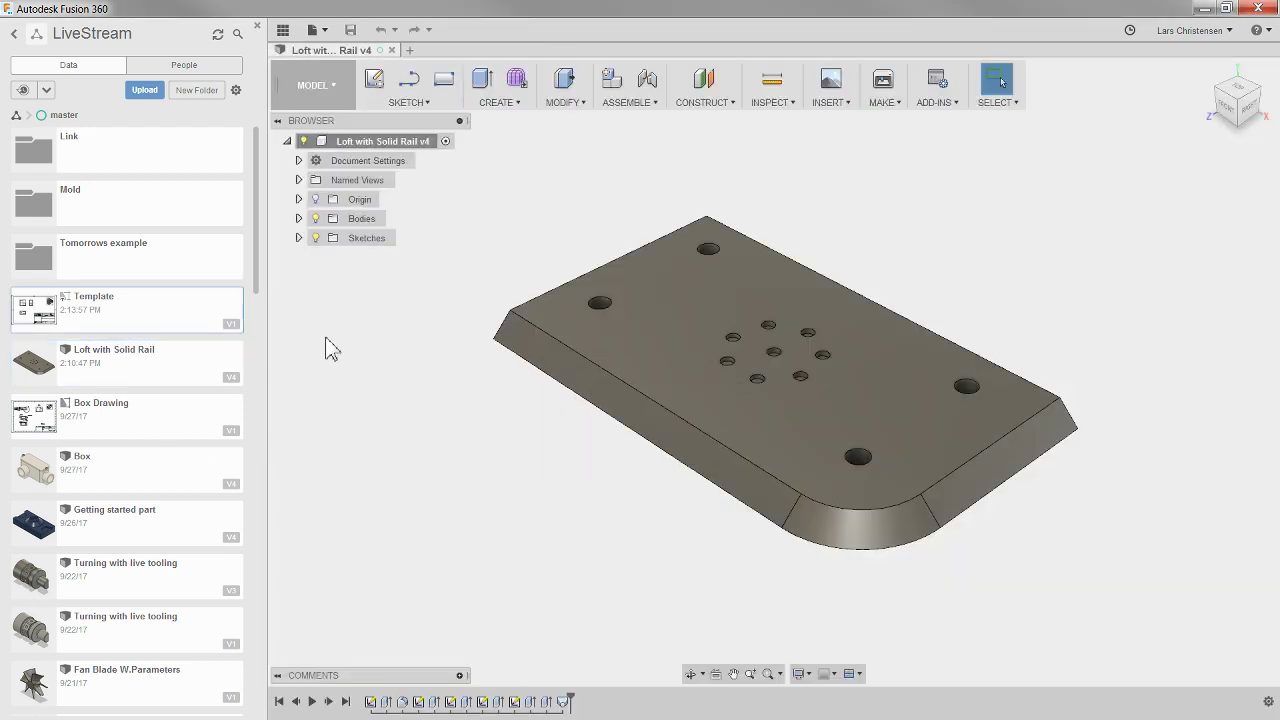
right_click(129, 318)
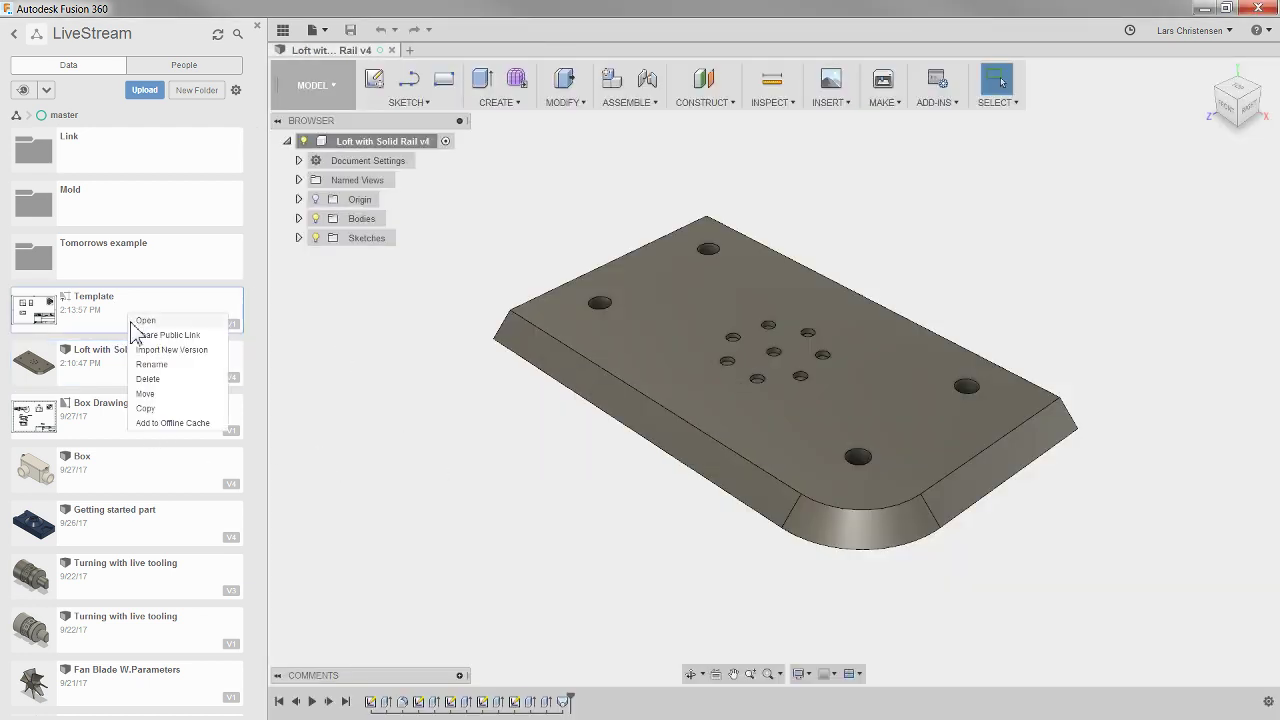
click(154, 381)
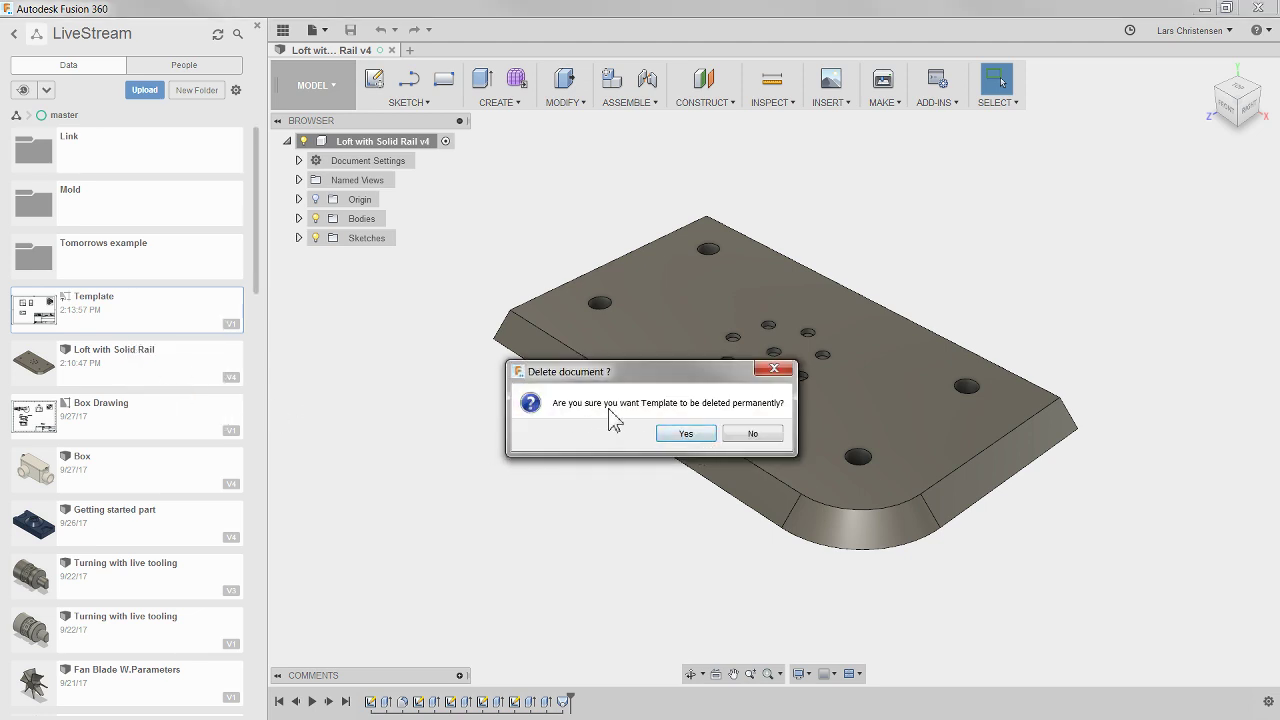
click(695, 437)
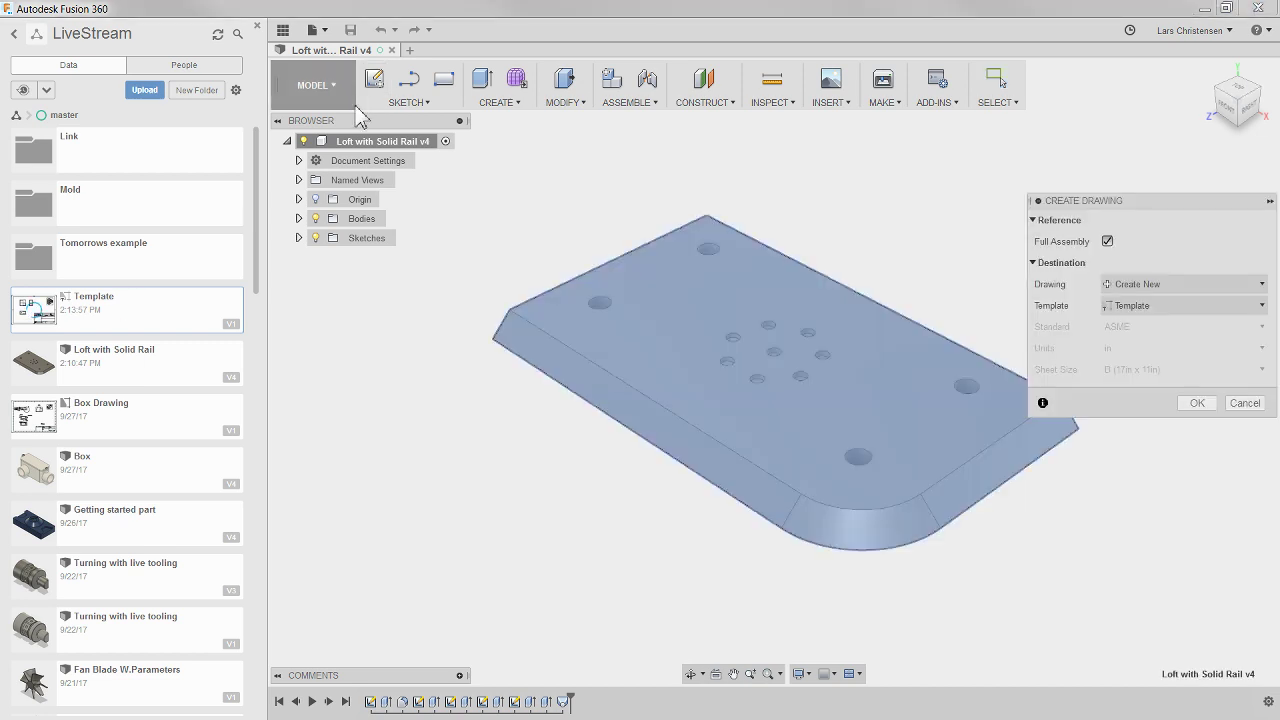
- Create a full-assembly drawing from scratch with ASME standard, inch units and sheet size B (17in x 11in), cancelling the base view
click(1246, 404)
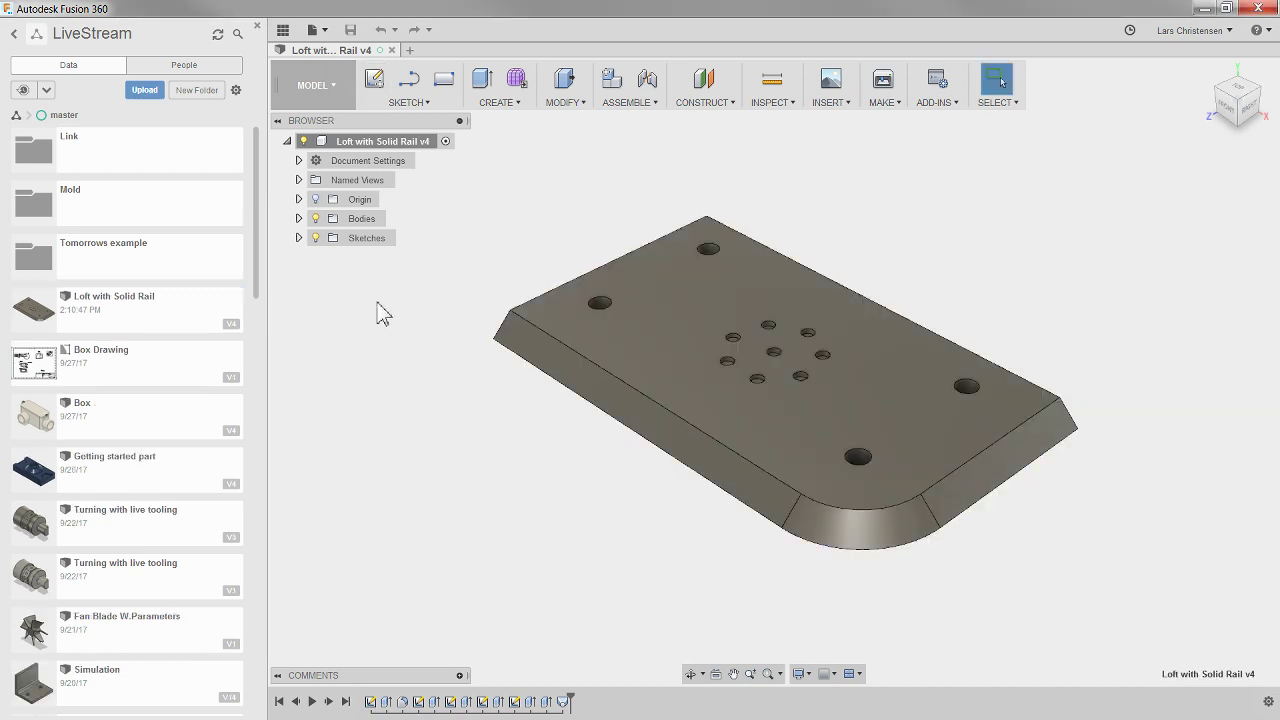
click(300, 90)
mouse_move(300, 315)
click(385, 318)
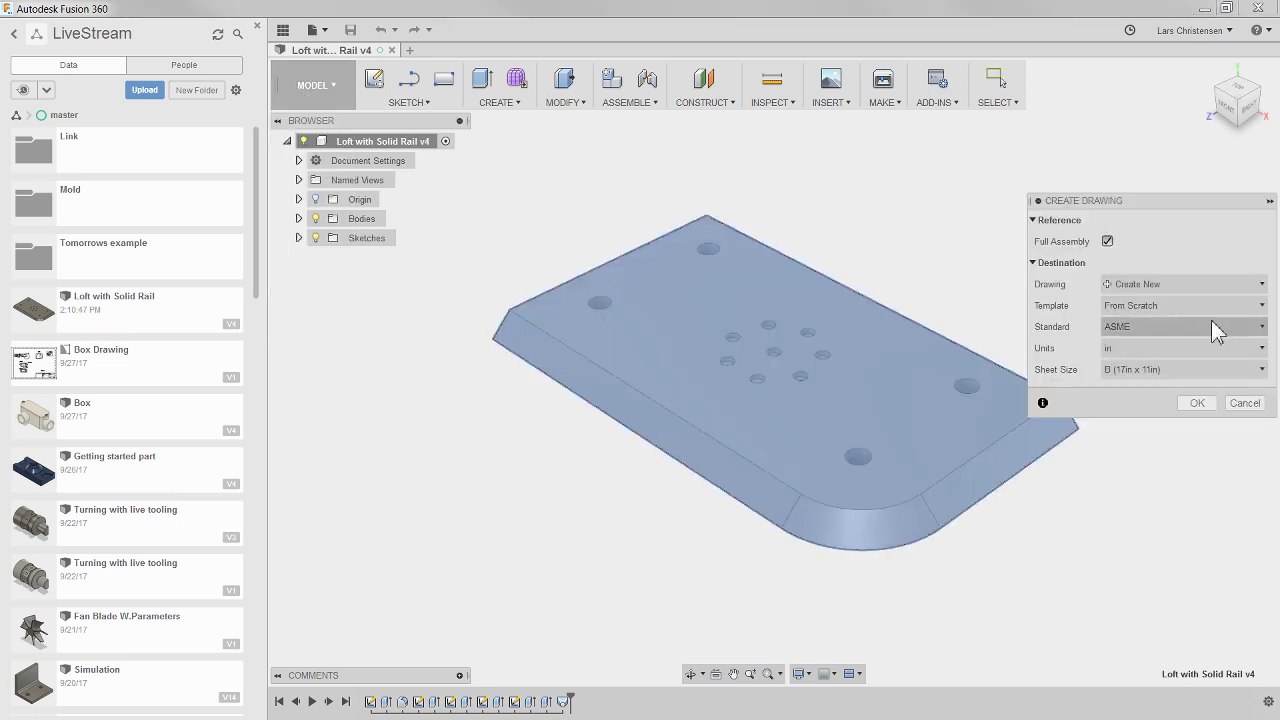
click(1197, 403)
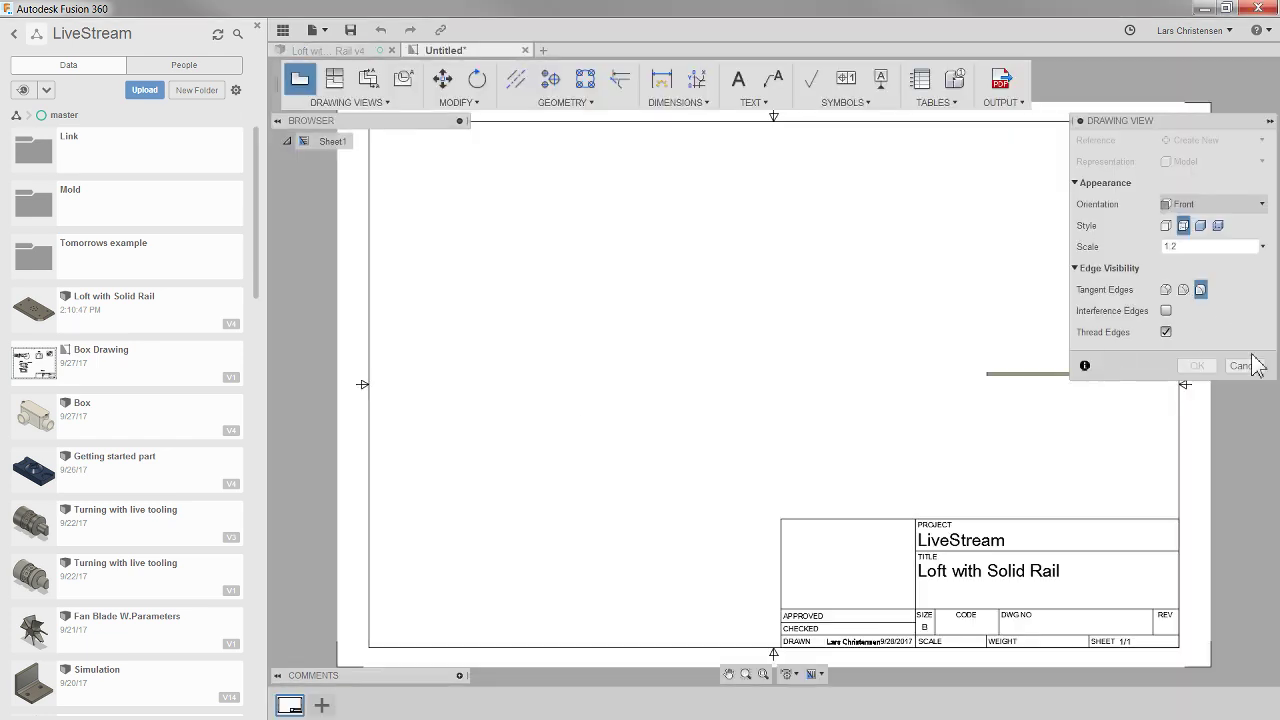
click(1250, 369)
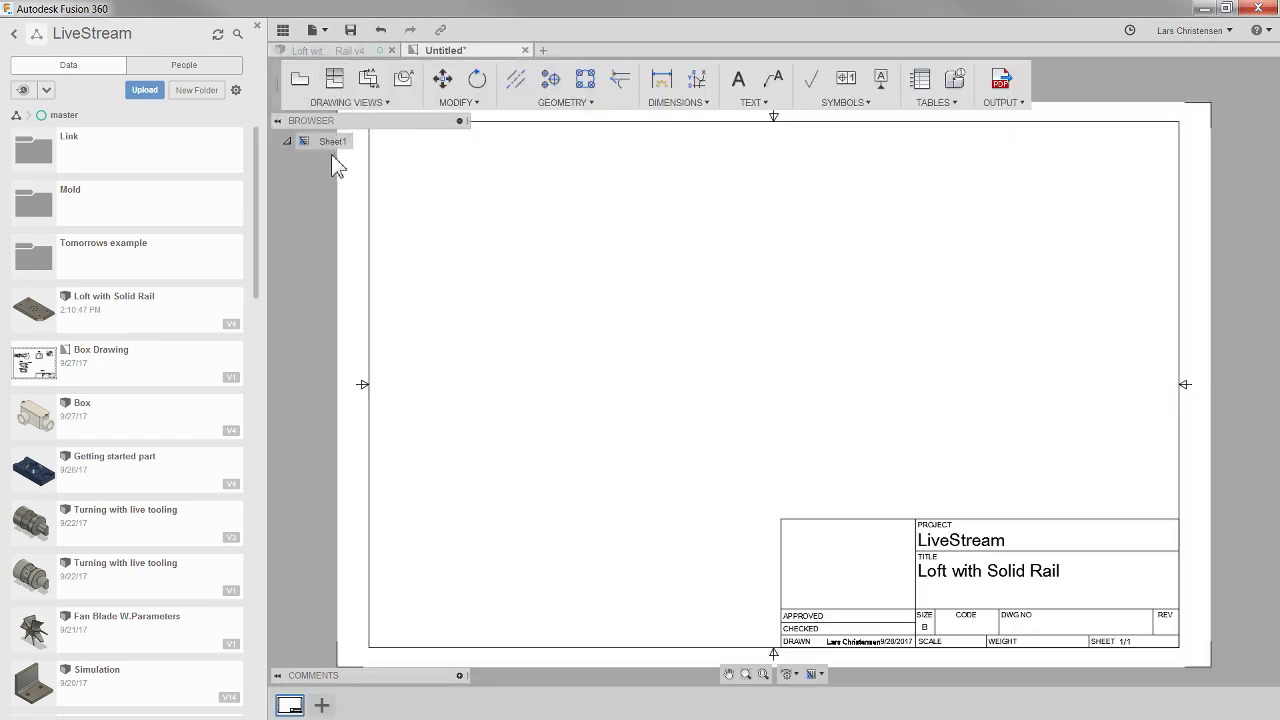
- Create a from-scratch ASME drawing template in inches, size B, and place a front Assembly placeholder view in the sheet's upper-left area
click(316, 30)
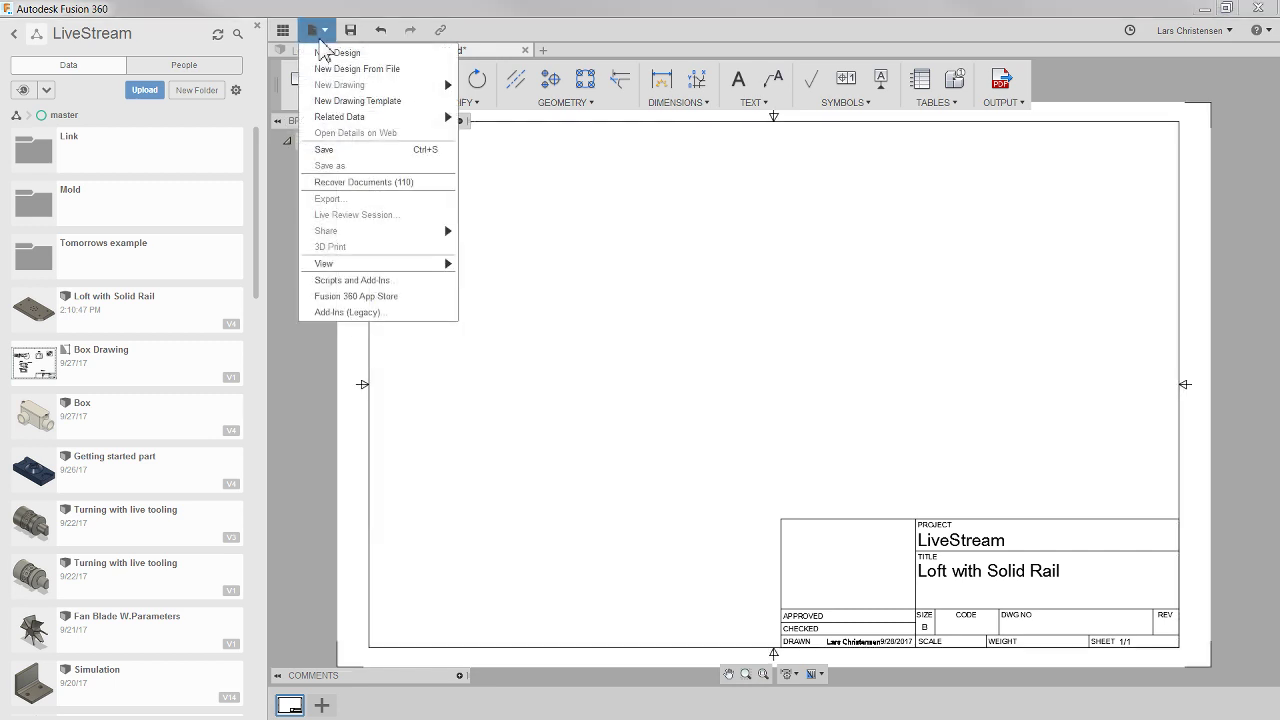
click(362, 101)
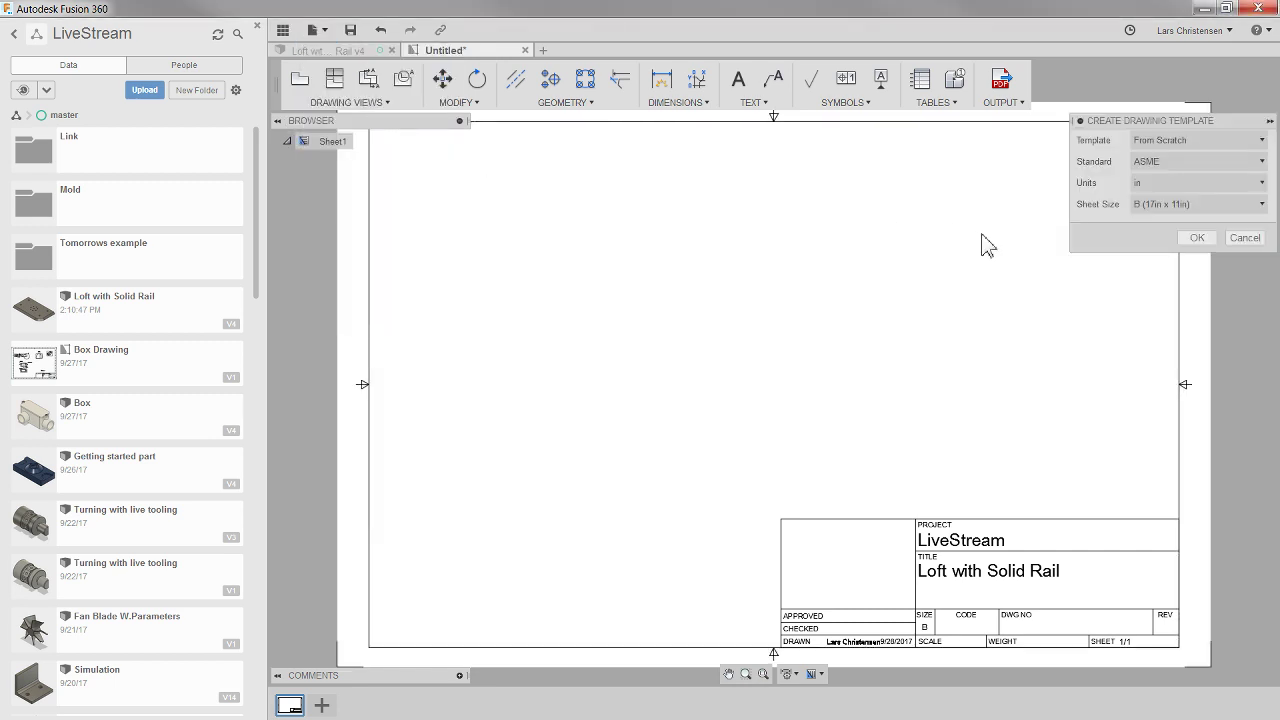
click(1197, 238)
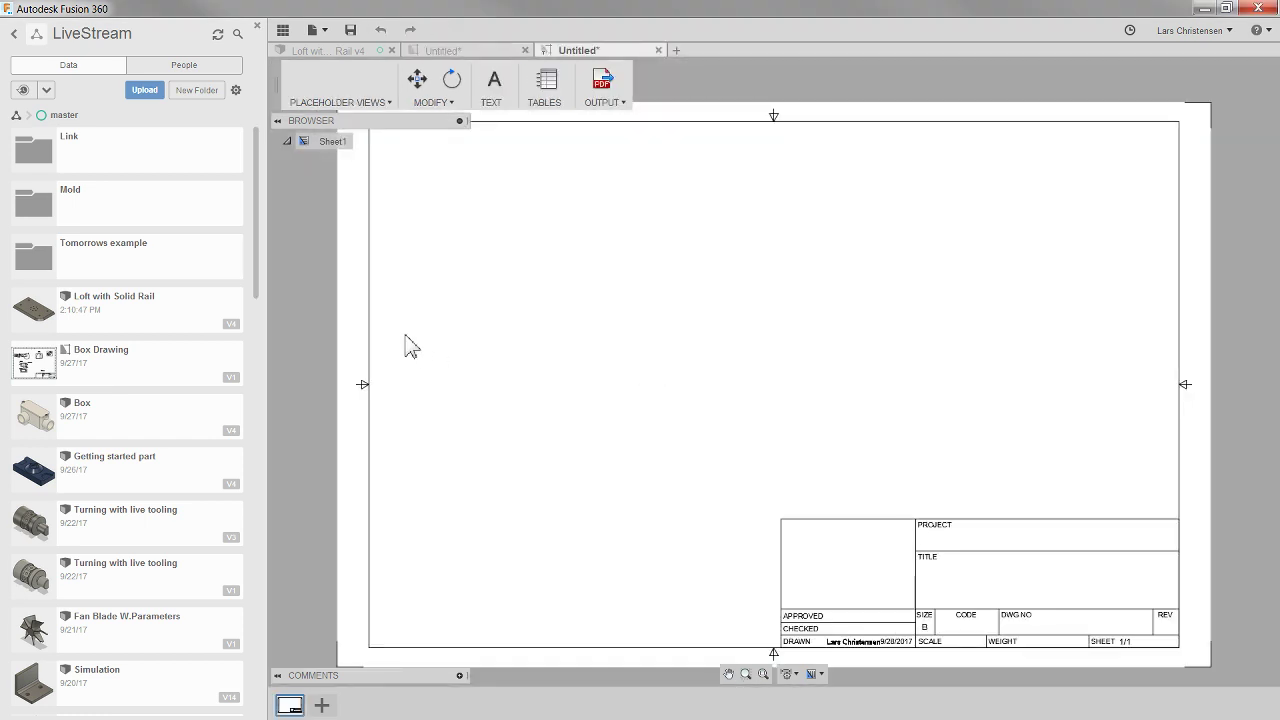
click(335, 102)
click(325, 118)
click(562, 270)
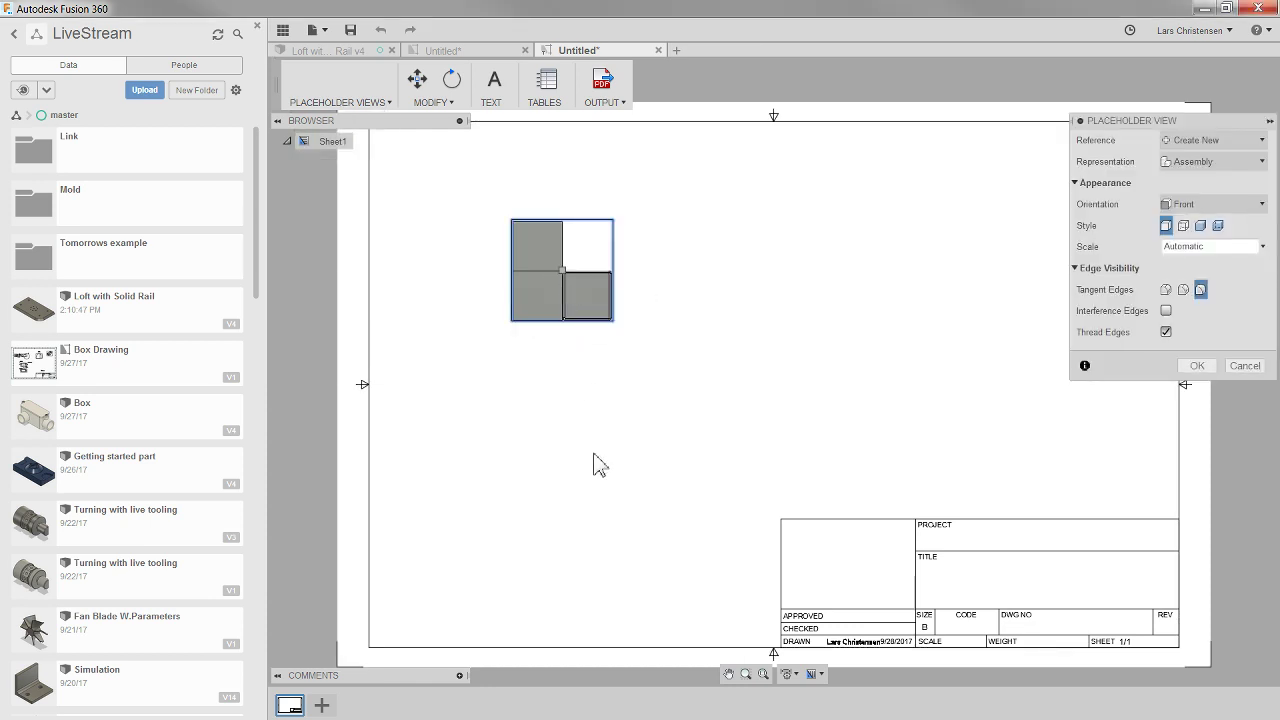
click(1197, 365)
- Project placeholder views below and right of the front view, and save the template in LiveStream as "Template" plus the author's first name
click(335, 105)
click(340, 137)
click(562, 280)
click(579, 436)
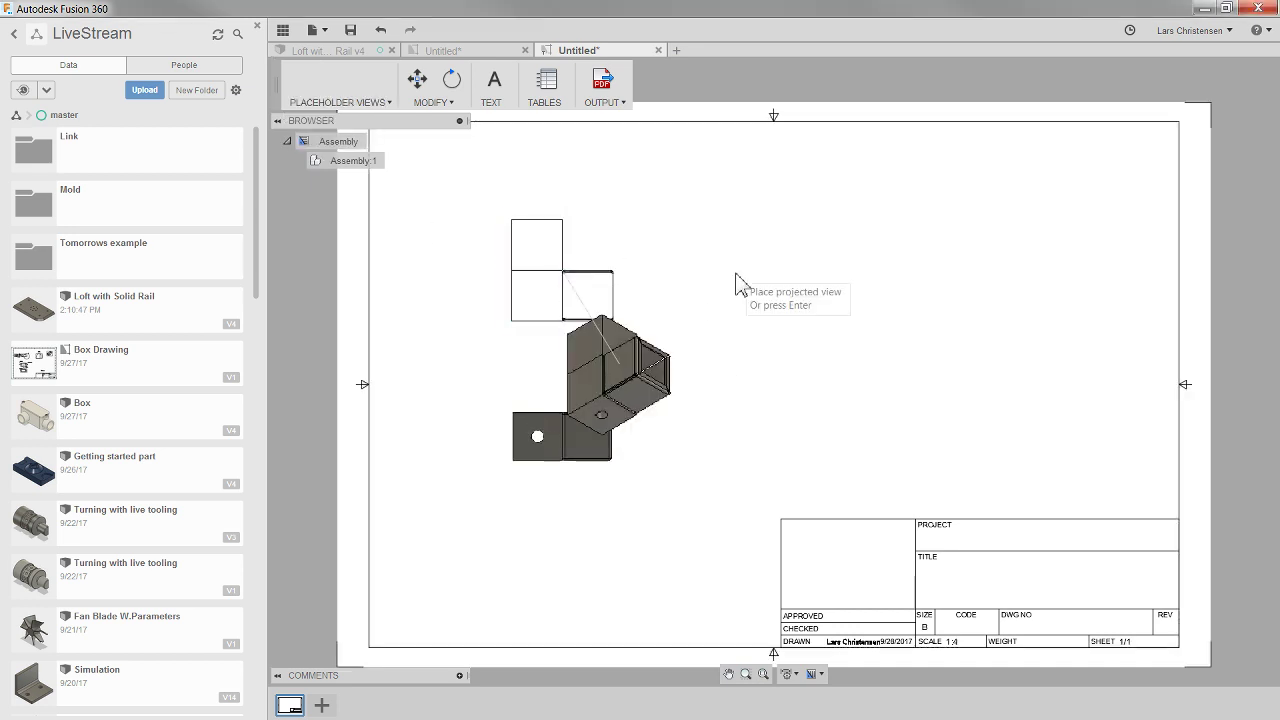
click(740, 282)
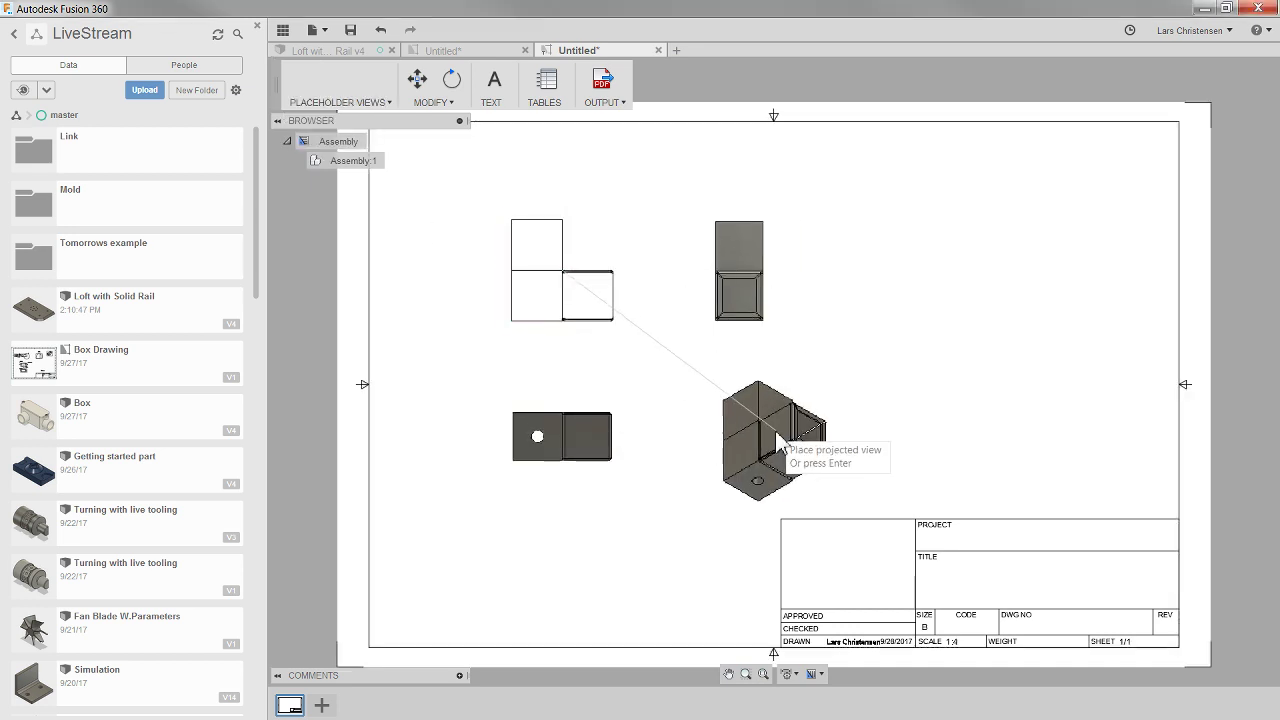
key(Return)
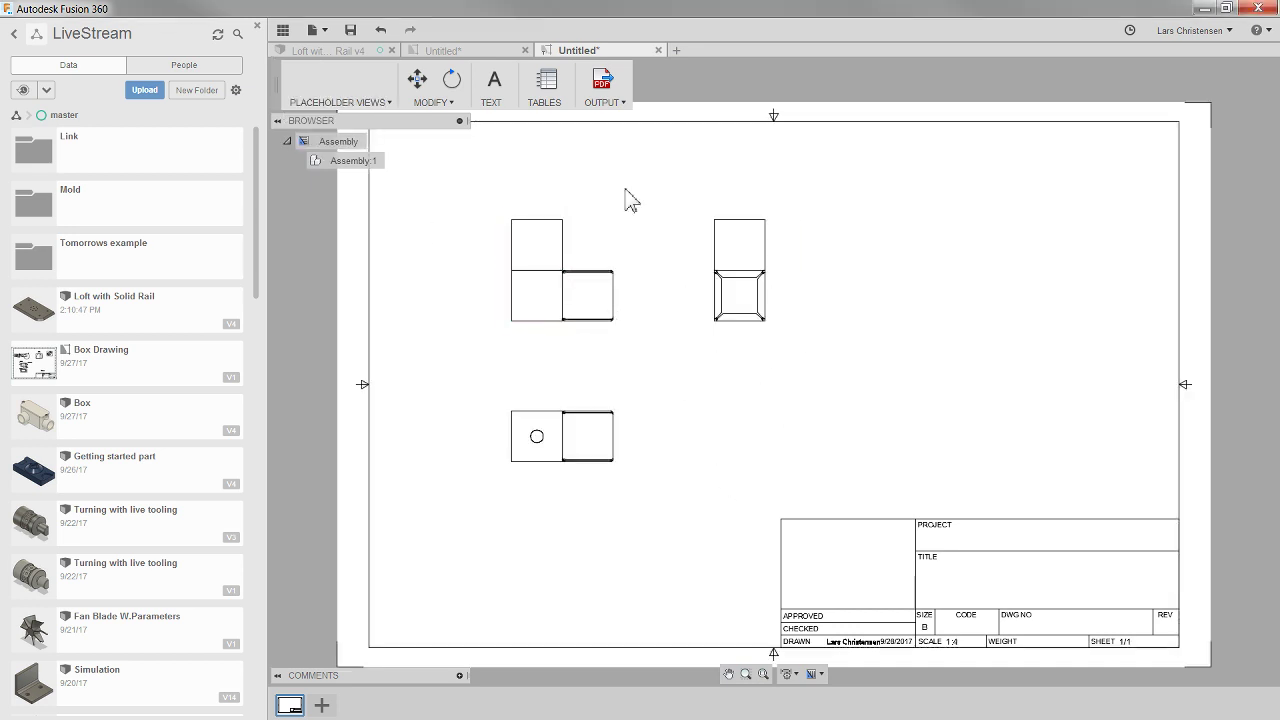
click(350, 30)
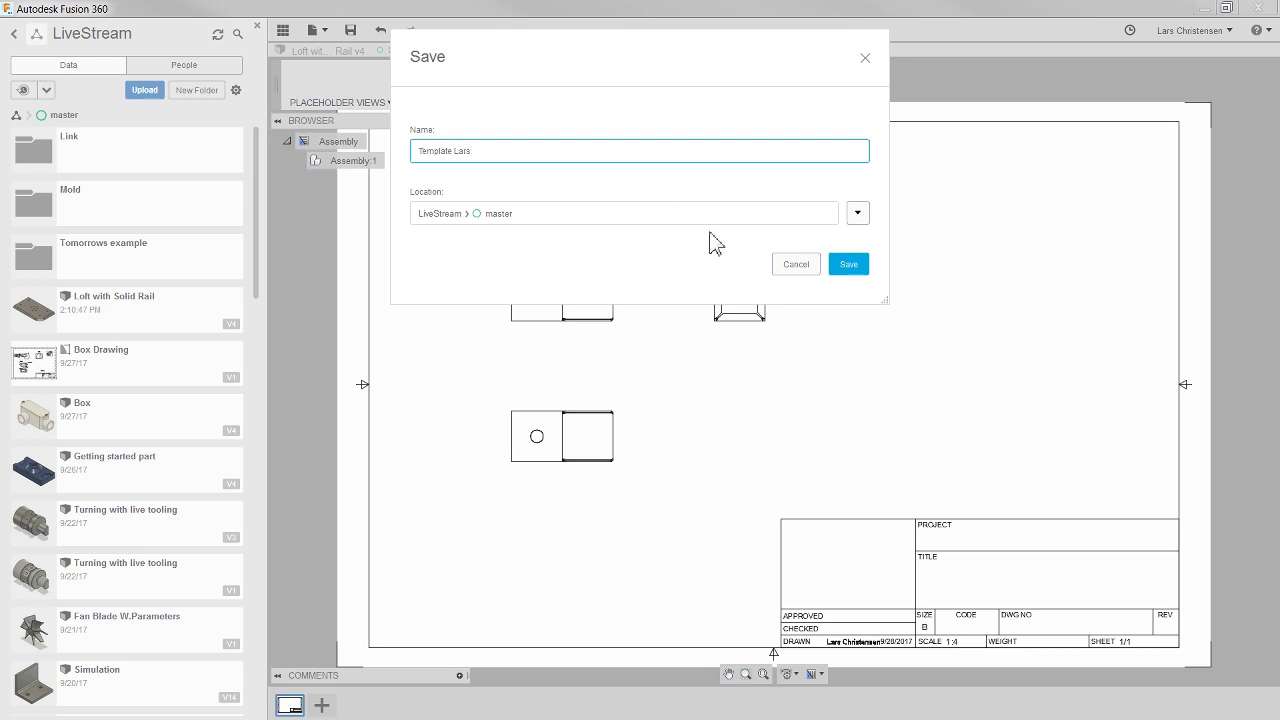
click(852, 270)
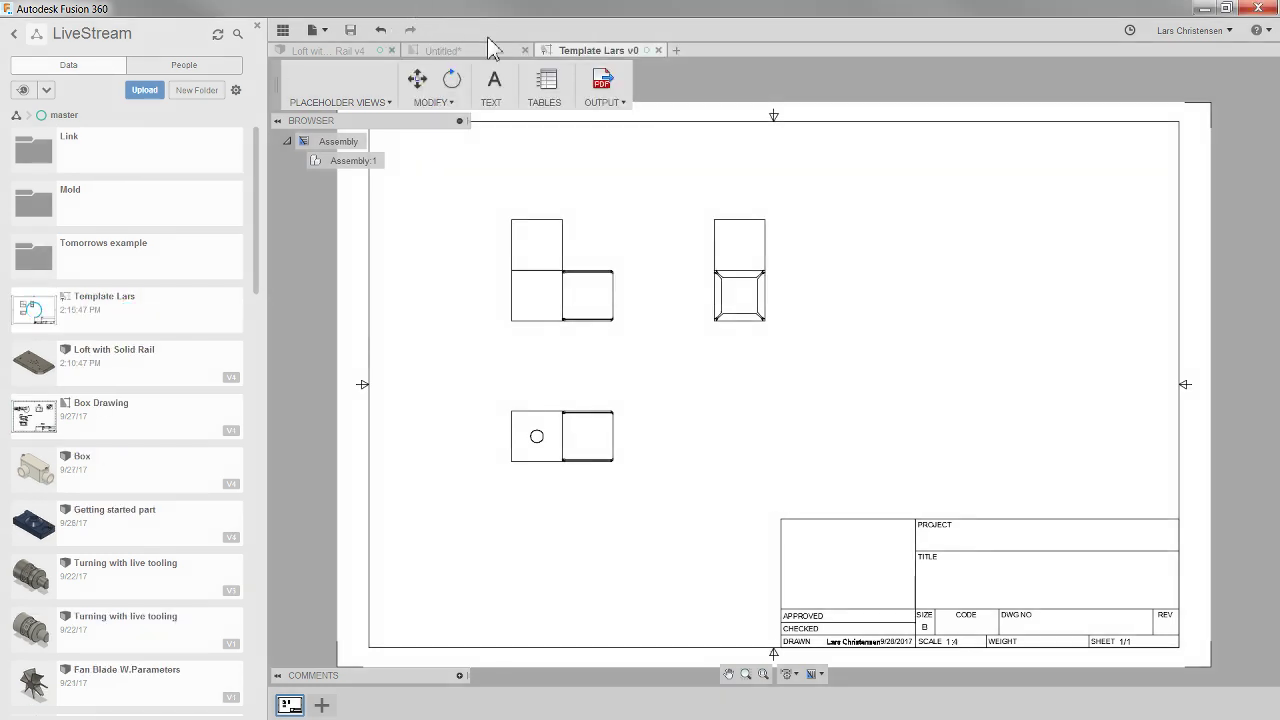
- Create a drawing of the full Loft with Solid Rail assembly using the newly saved template, cancelling the base view
click(319, 48)
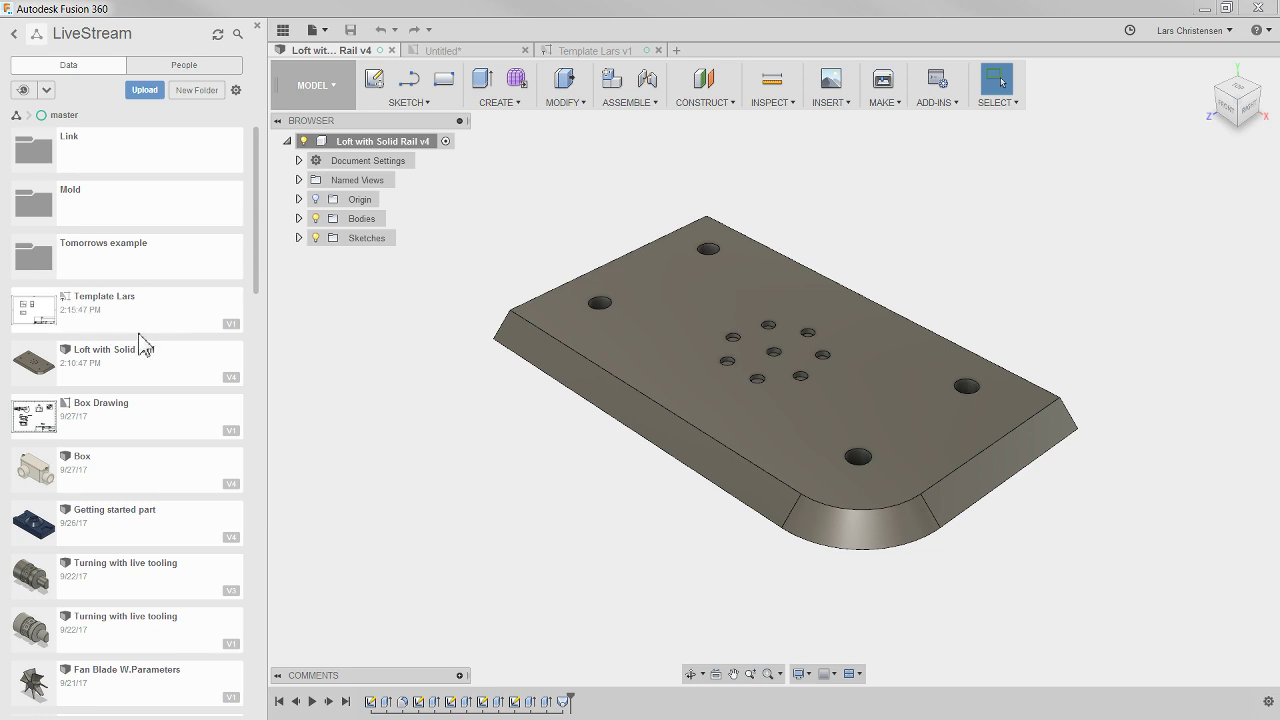
click(313, 90)
mouse_move(305, 320)
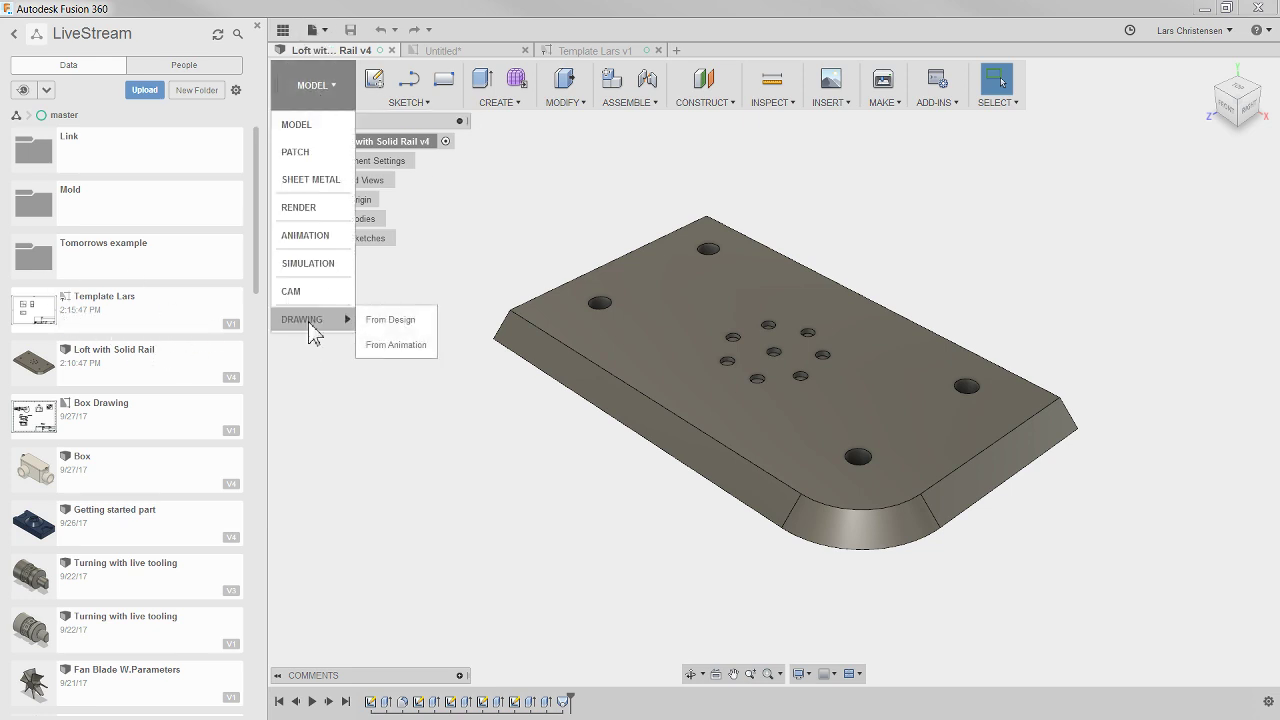
click(365, 322)
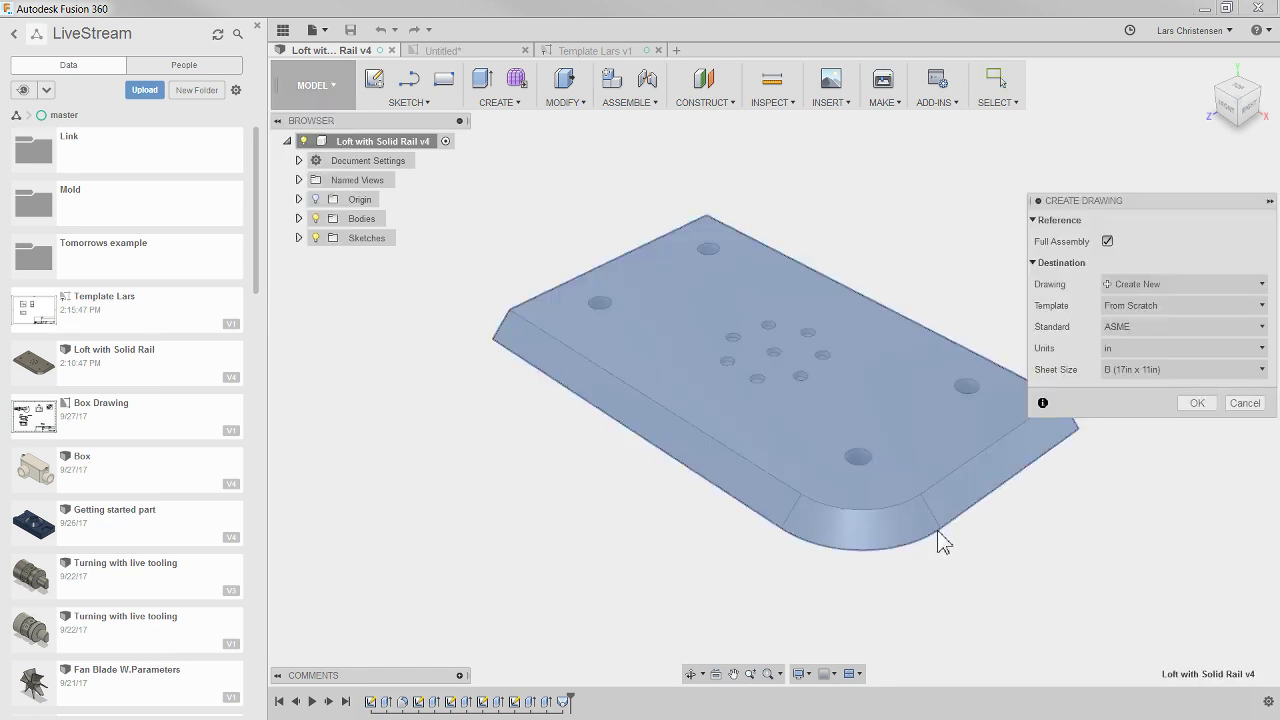
click(1171, 309)
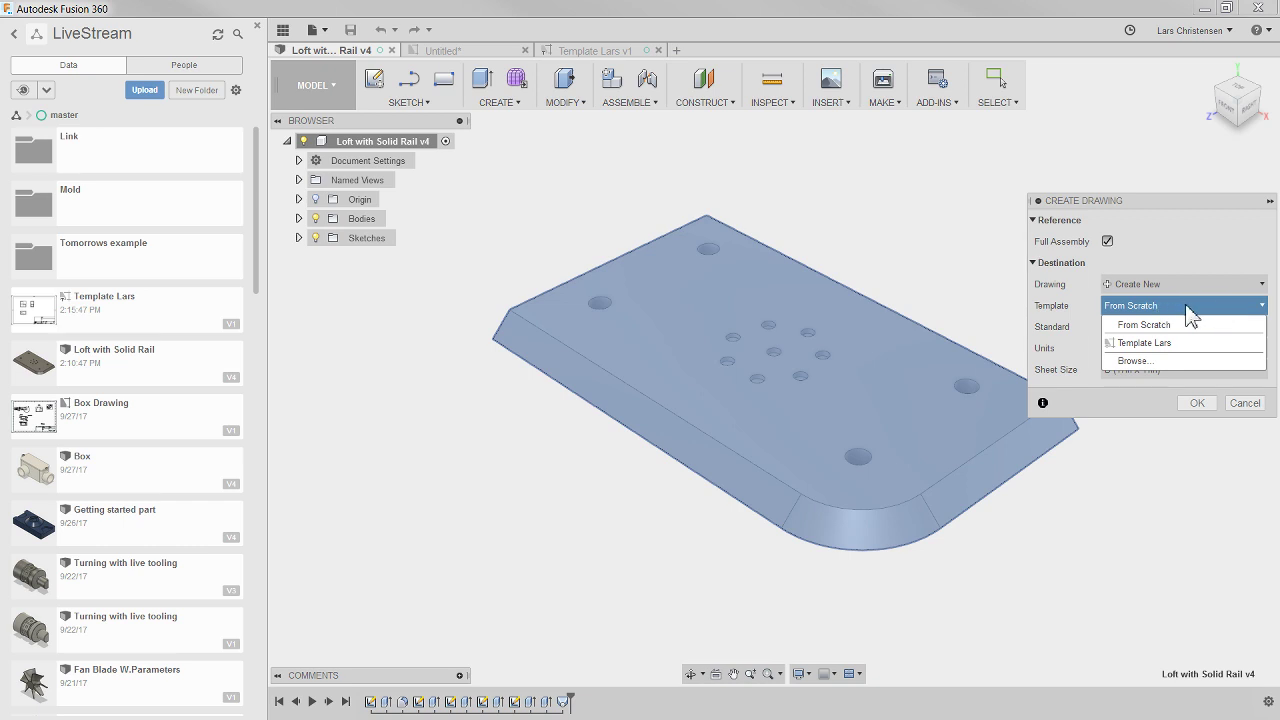
click(1150, 344)
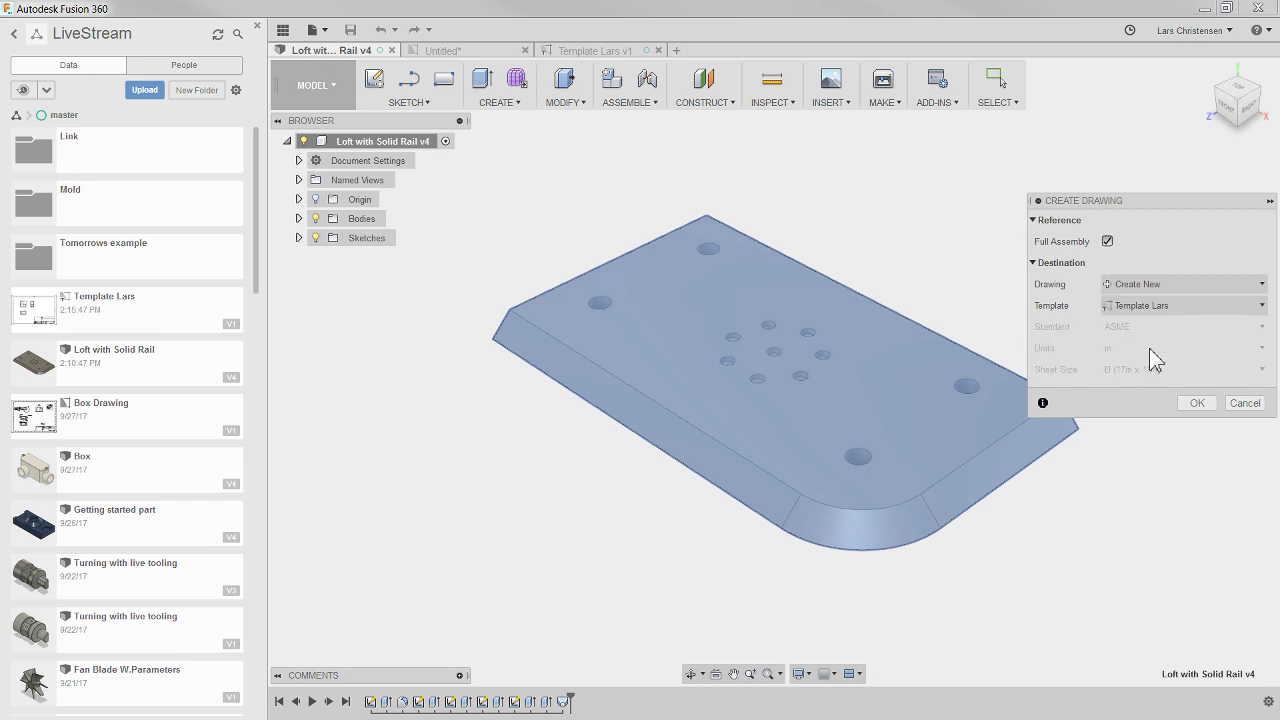
click(1196, 404)
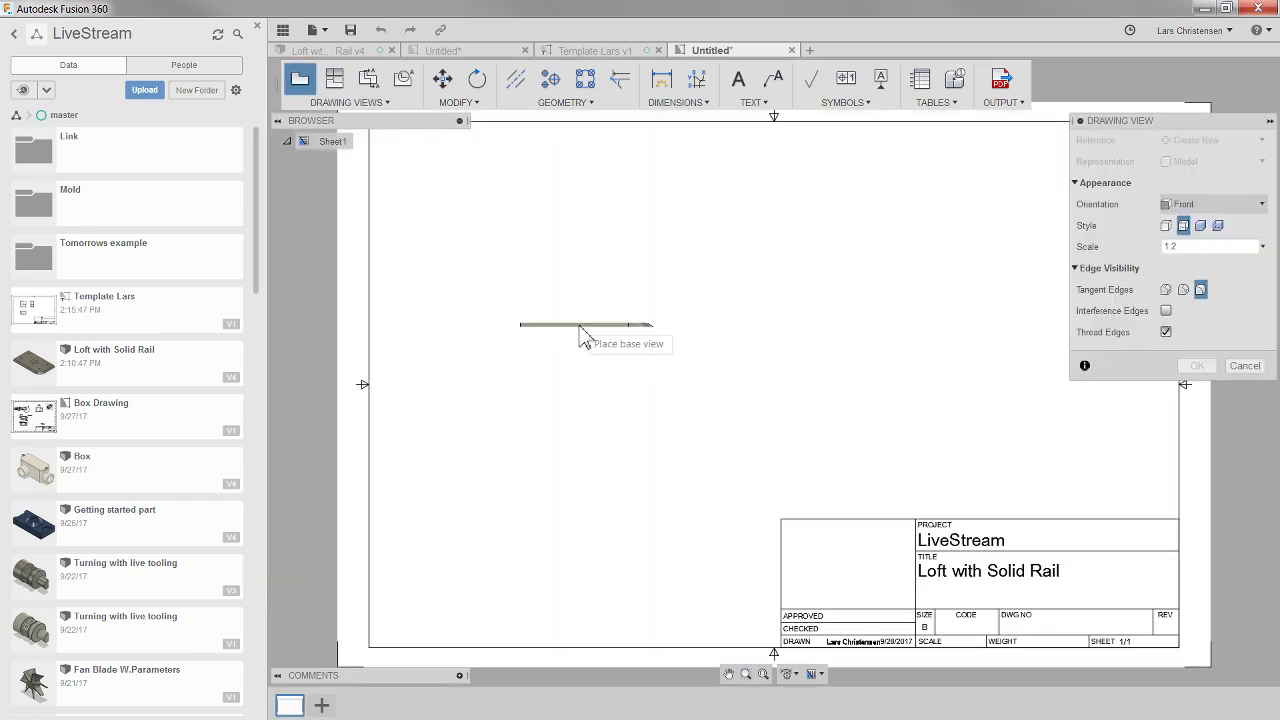
click(1245, 366)
- Place a base view of the plate in the named TOP orientation at 1:2 scale in the sheet's upper-left area
click(299, 80)
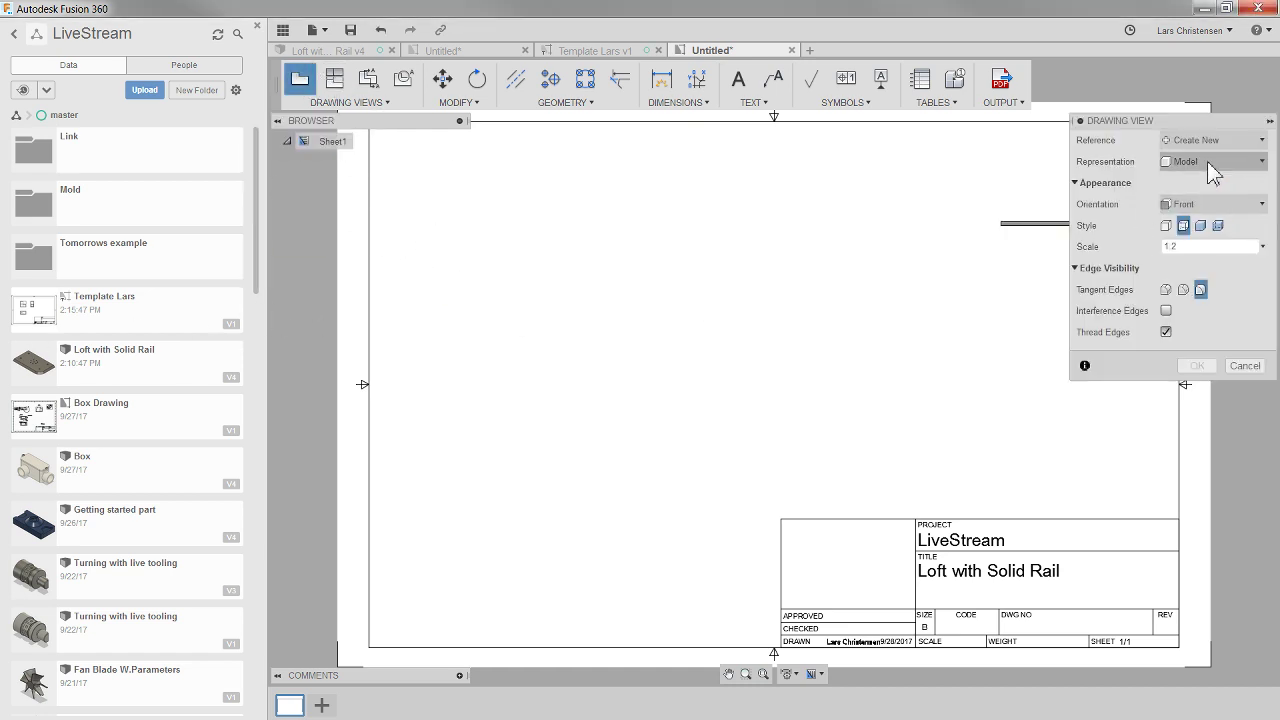
click(1200, 204)
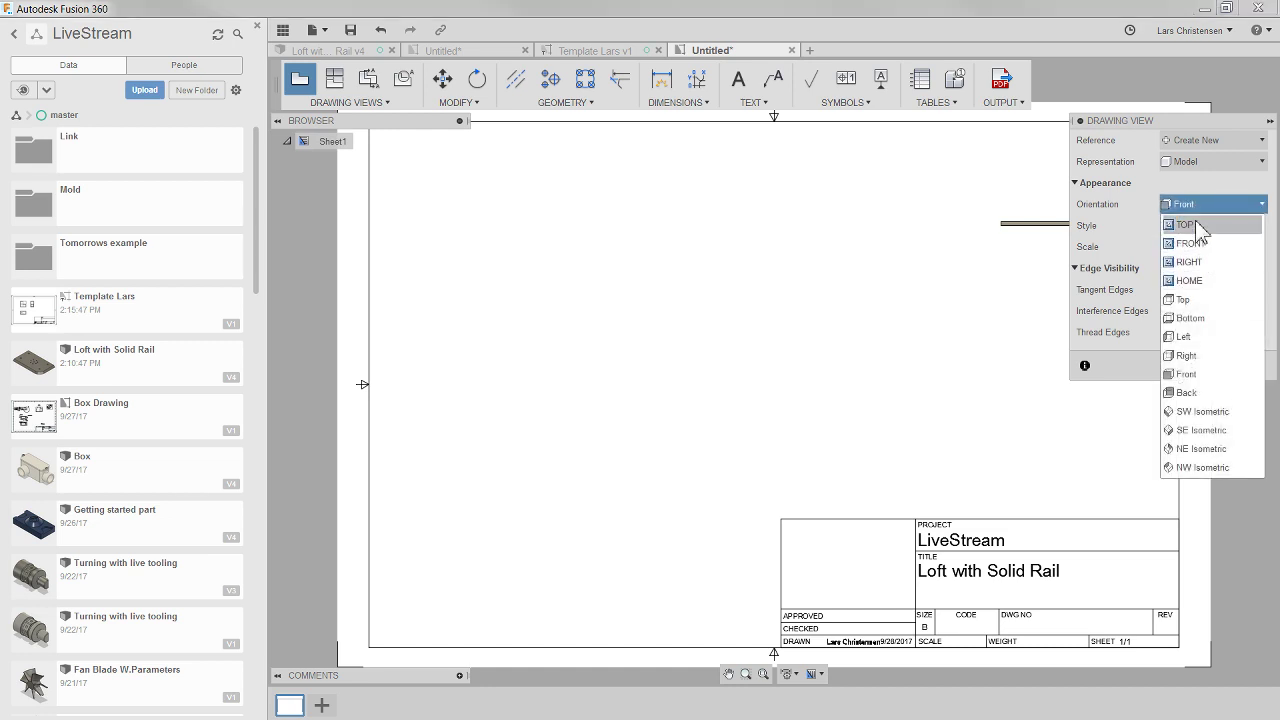
click(1188, 225)
click(554, 257)
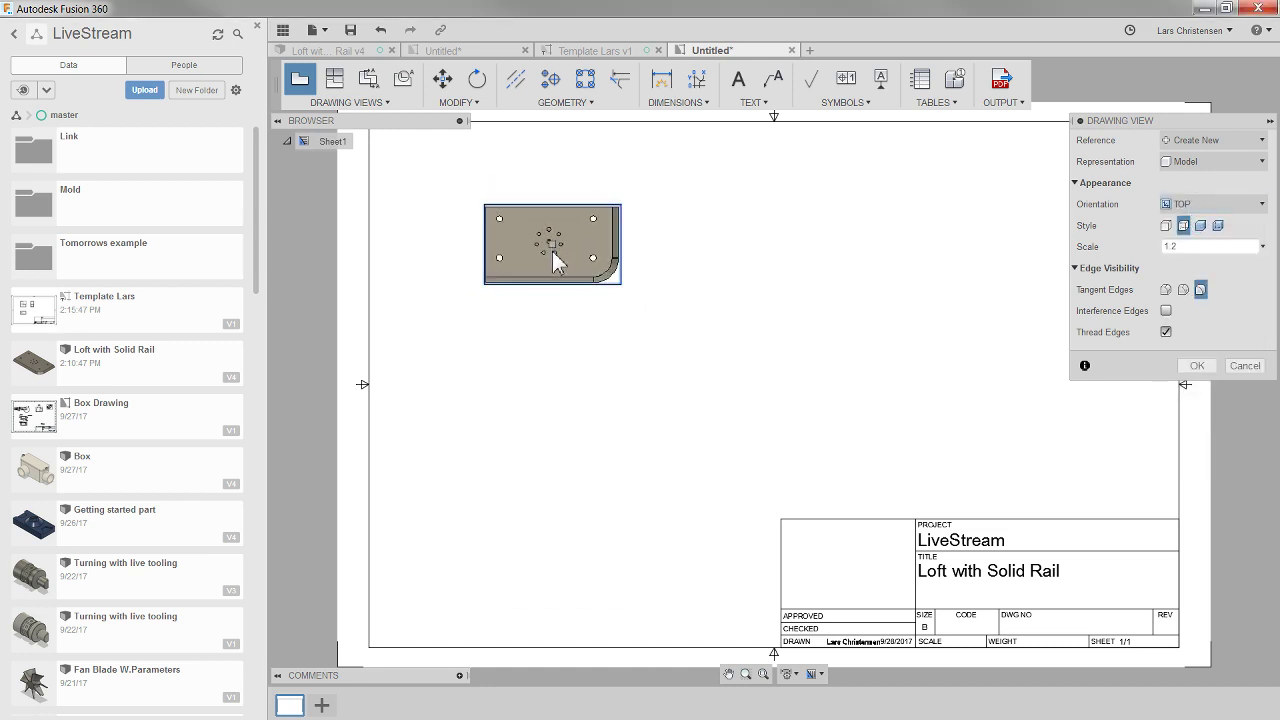
click(1193, 366)
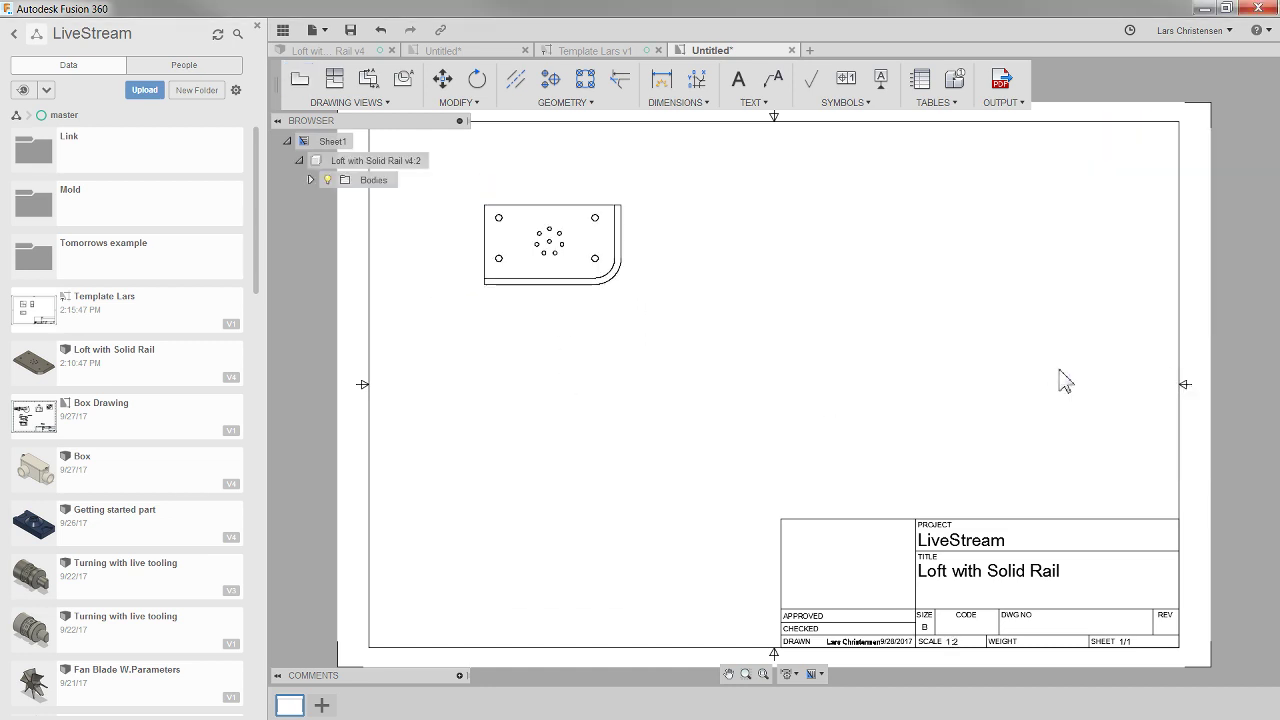
scroll(529, 271, up, 5)
scroll(488, 558, down, 2)
scroll(543, 434, up, 3)
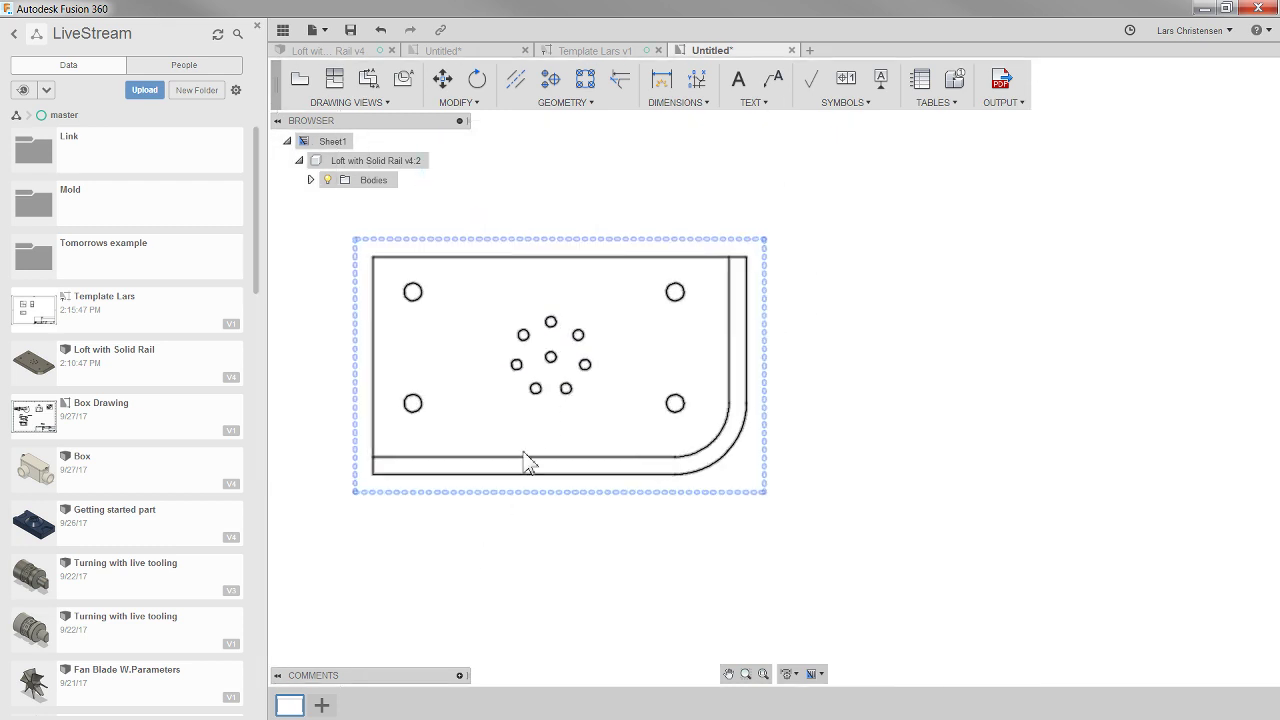
scroll(500, 477, up, 2)
scroll(630, 450, down, 1)
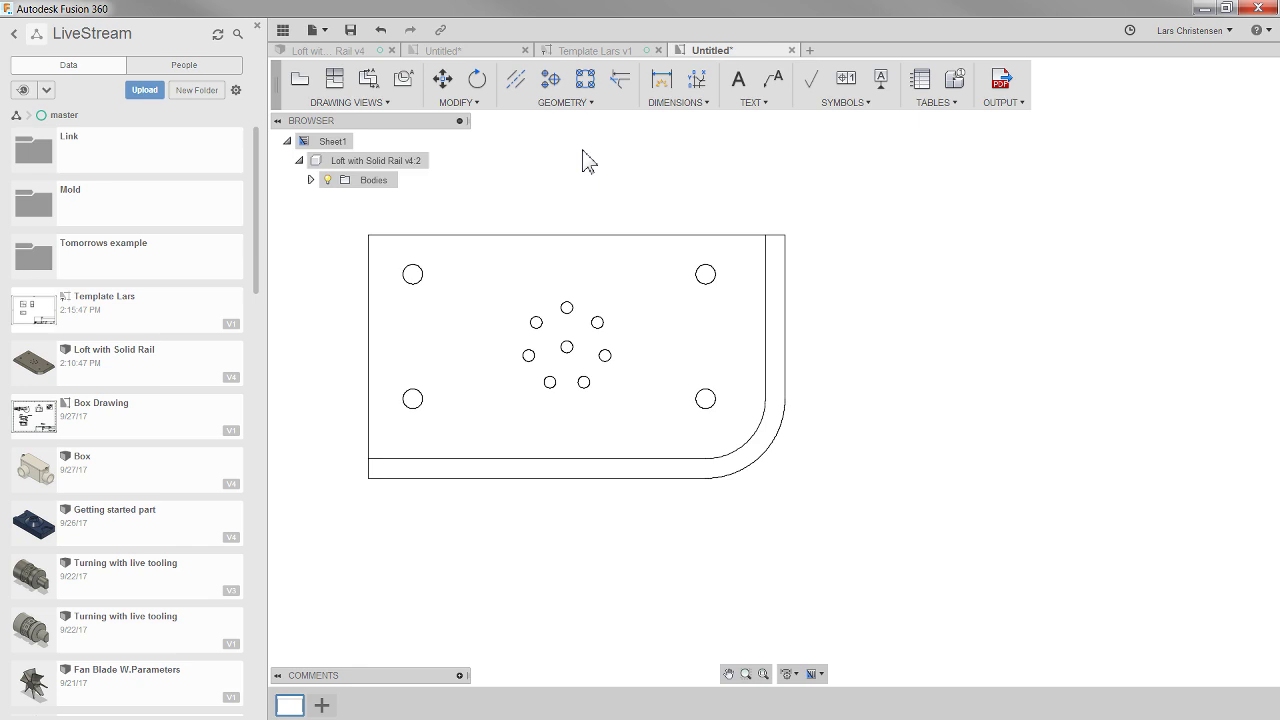
scroll(668, 158, down, 1)
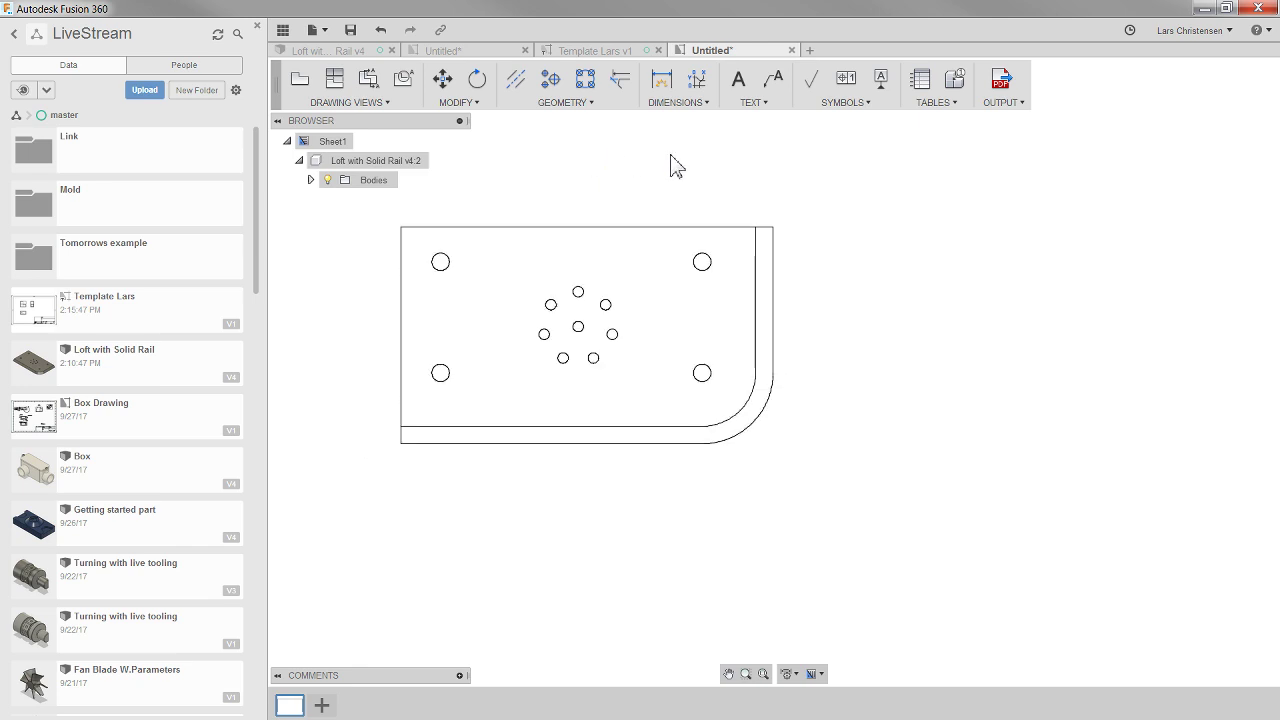
click(662, 82)
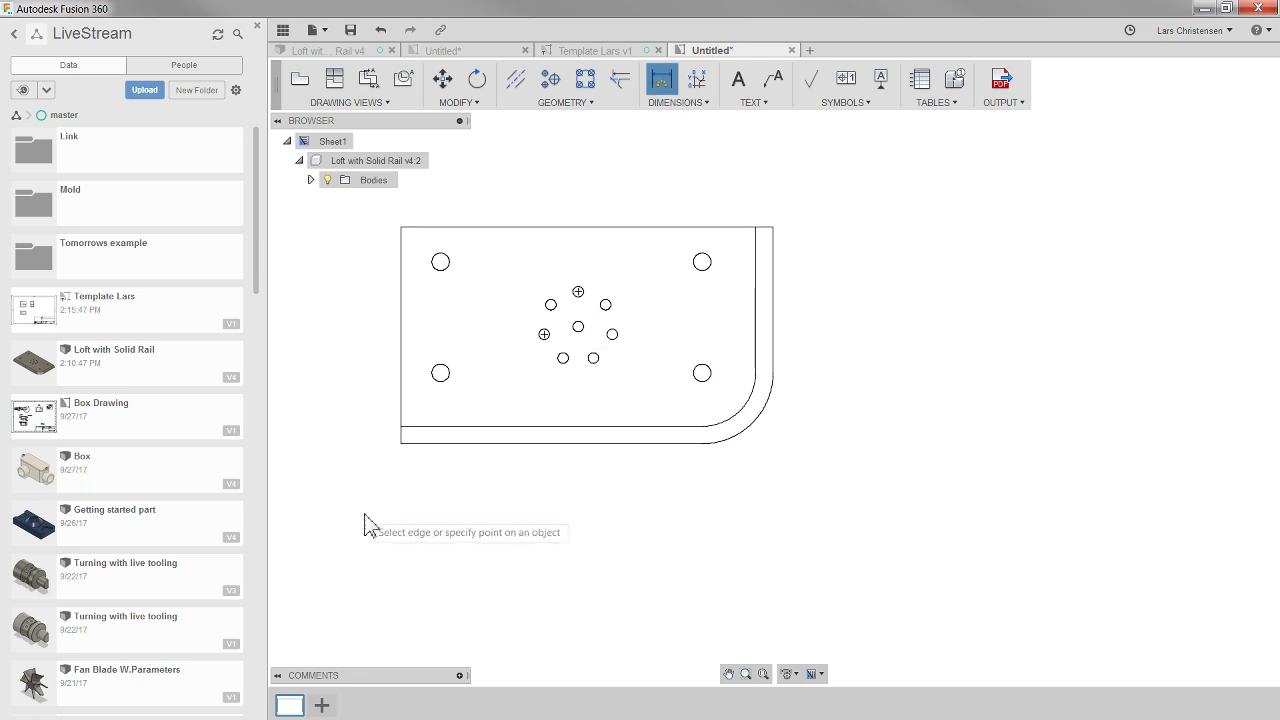
click(401, 442)
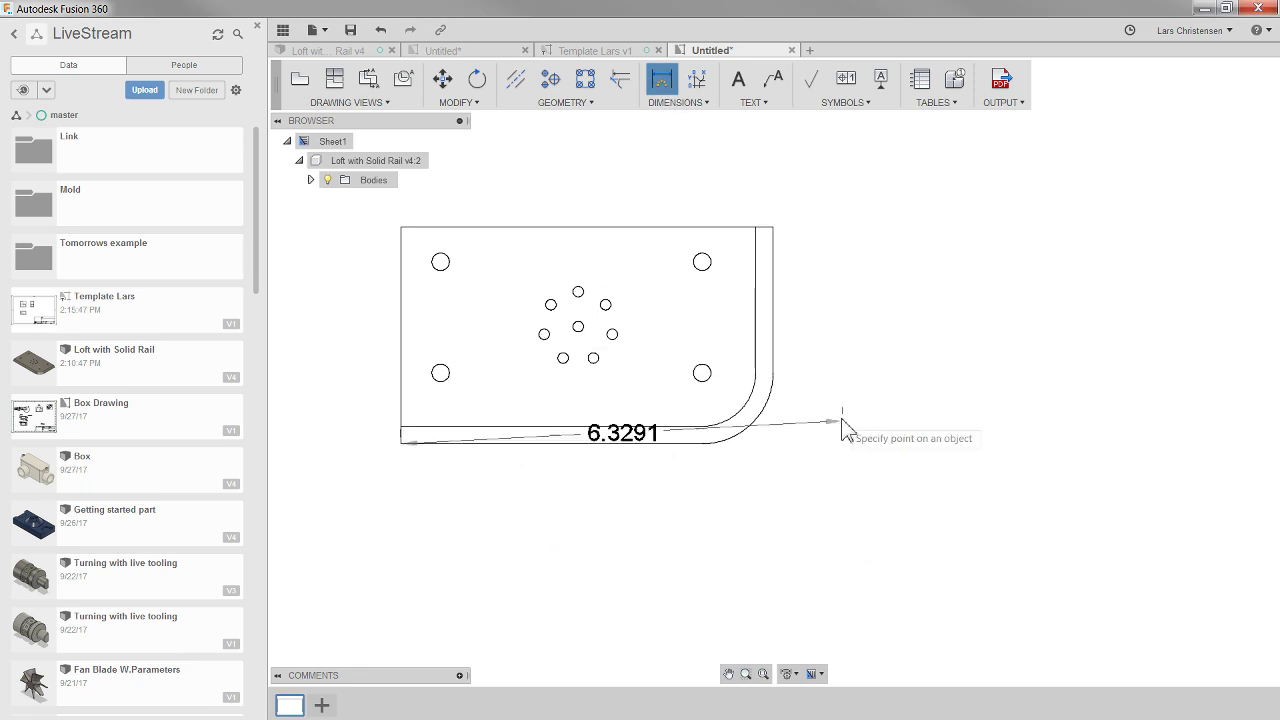
click(772, 385)
key(Escape)
click(696, 541)
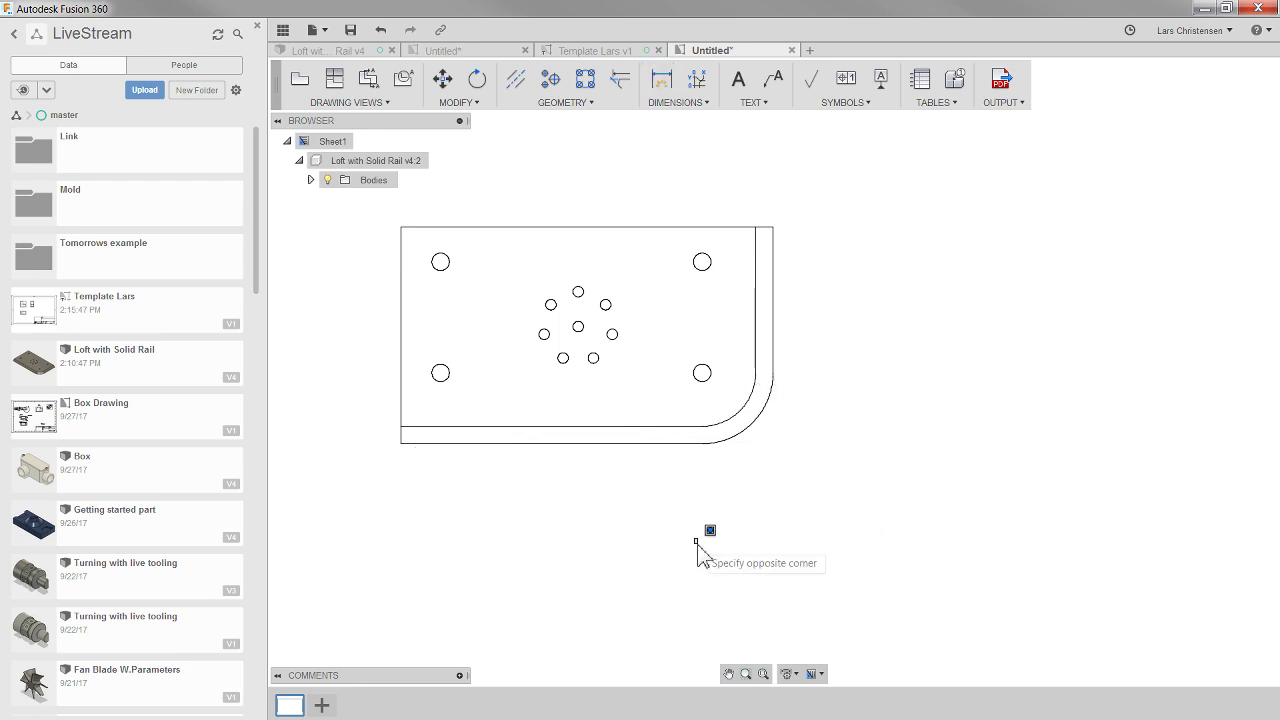
scroll(768, 522, down, 4)
scroll(588, 304, up, 4)
- Dimension the length of the plate's straight upper edge, placing the dimension above the view
click(663, 82)
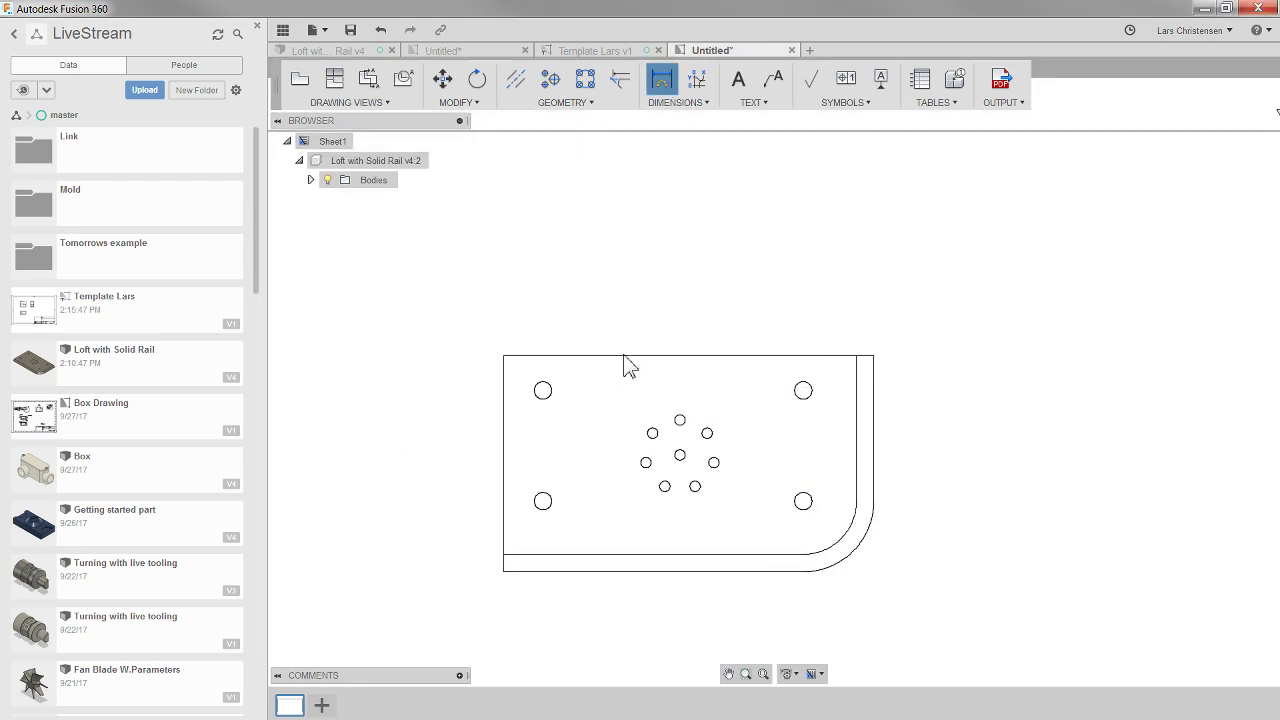
click(632, 360)
click(683, 300)
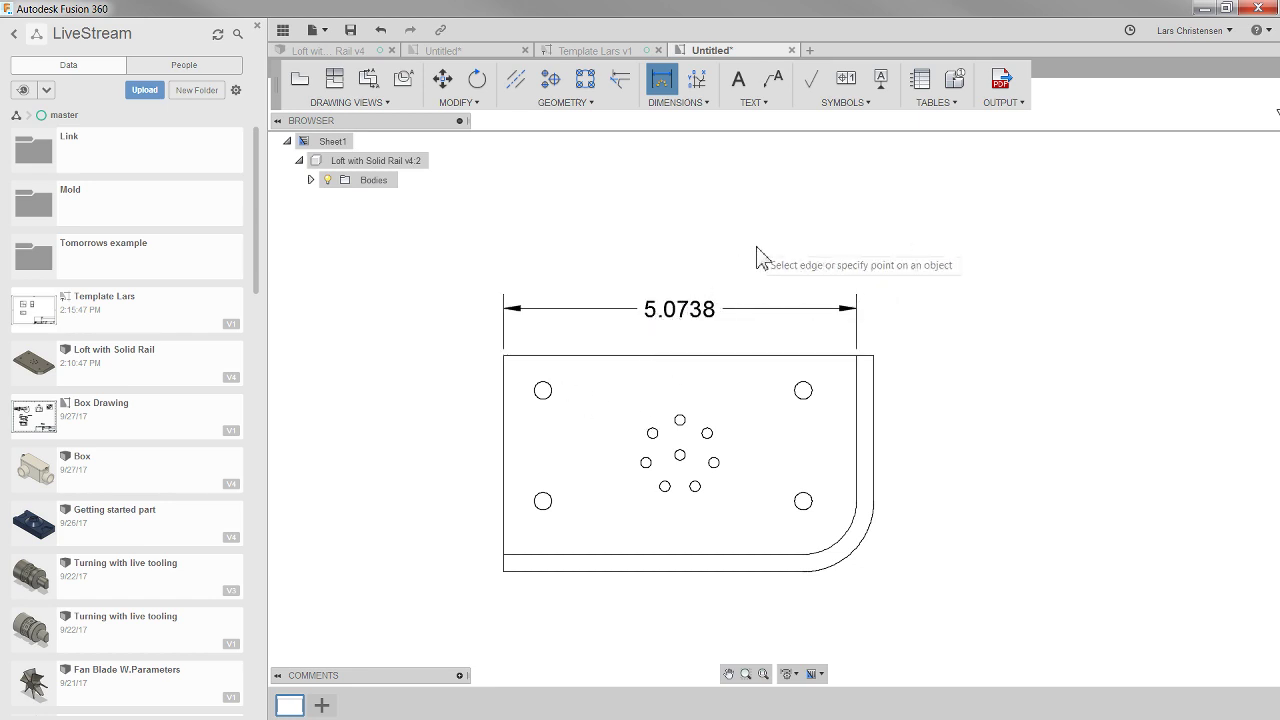
key(Escape)
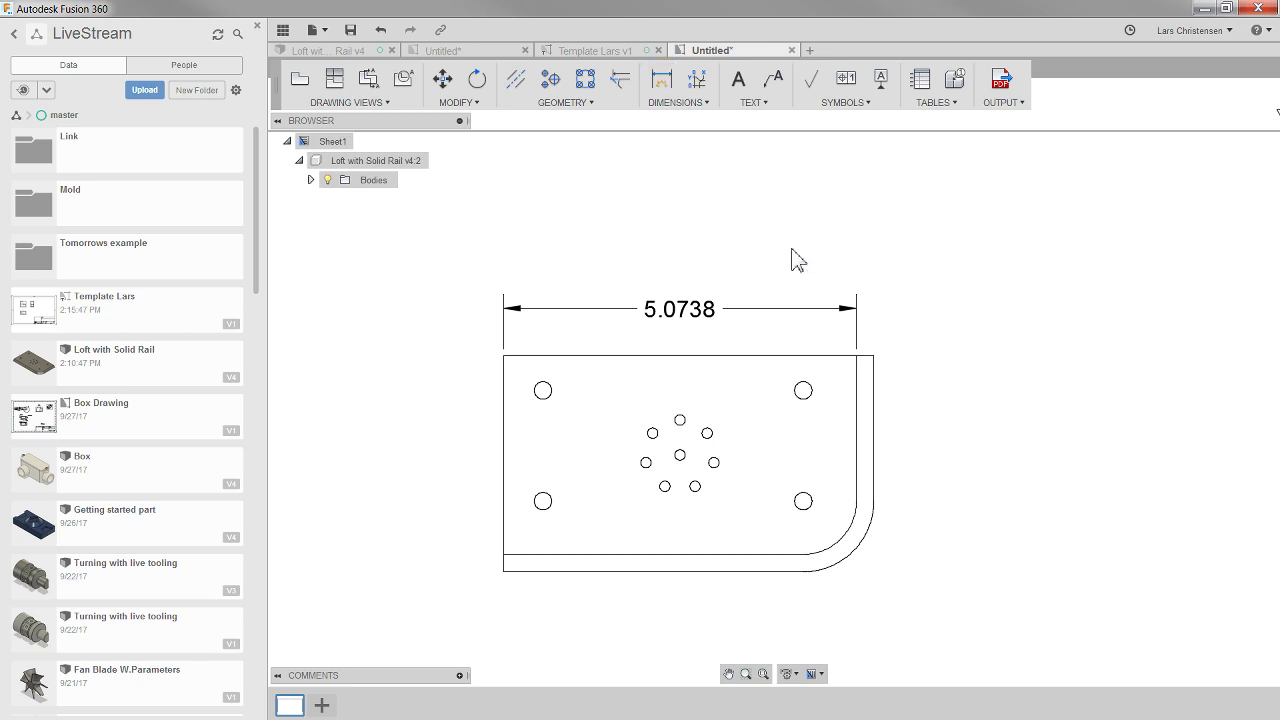
right_click(690, 323)
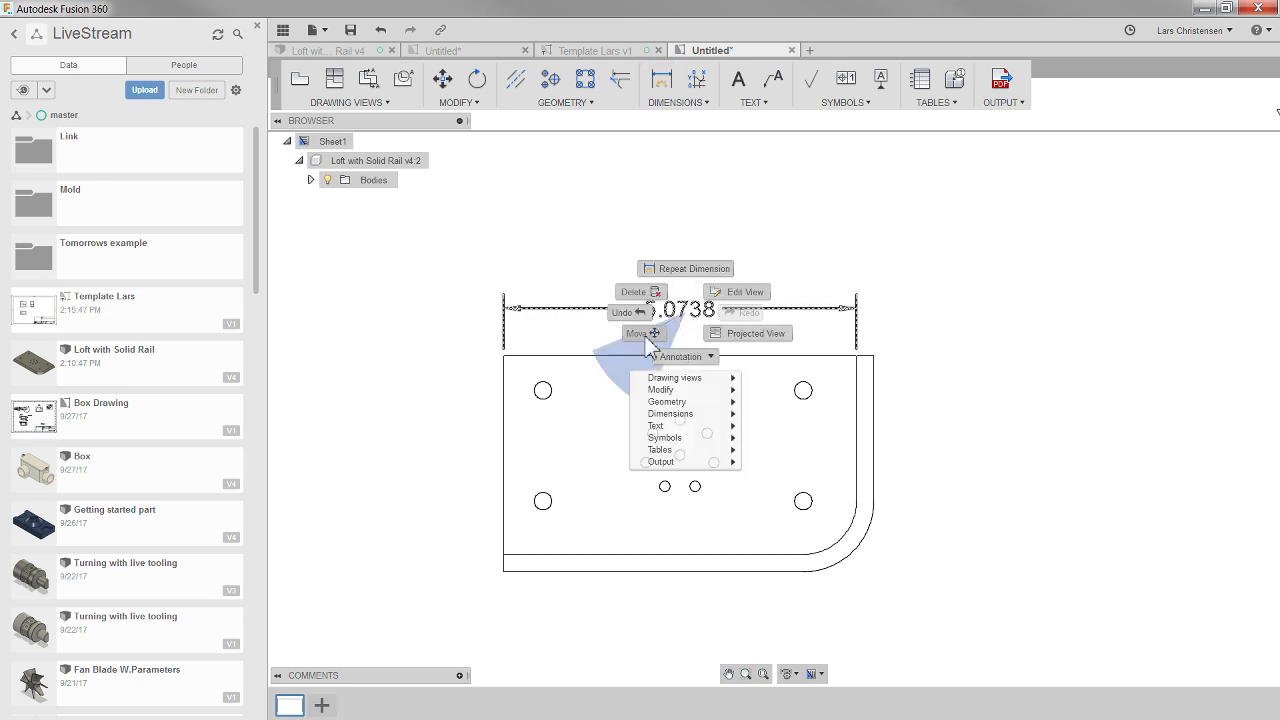
click(643, 333)
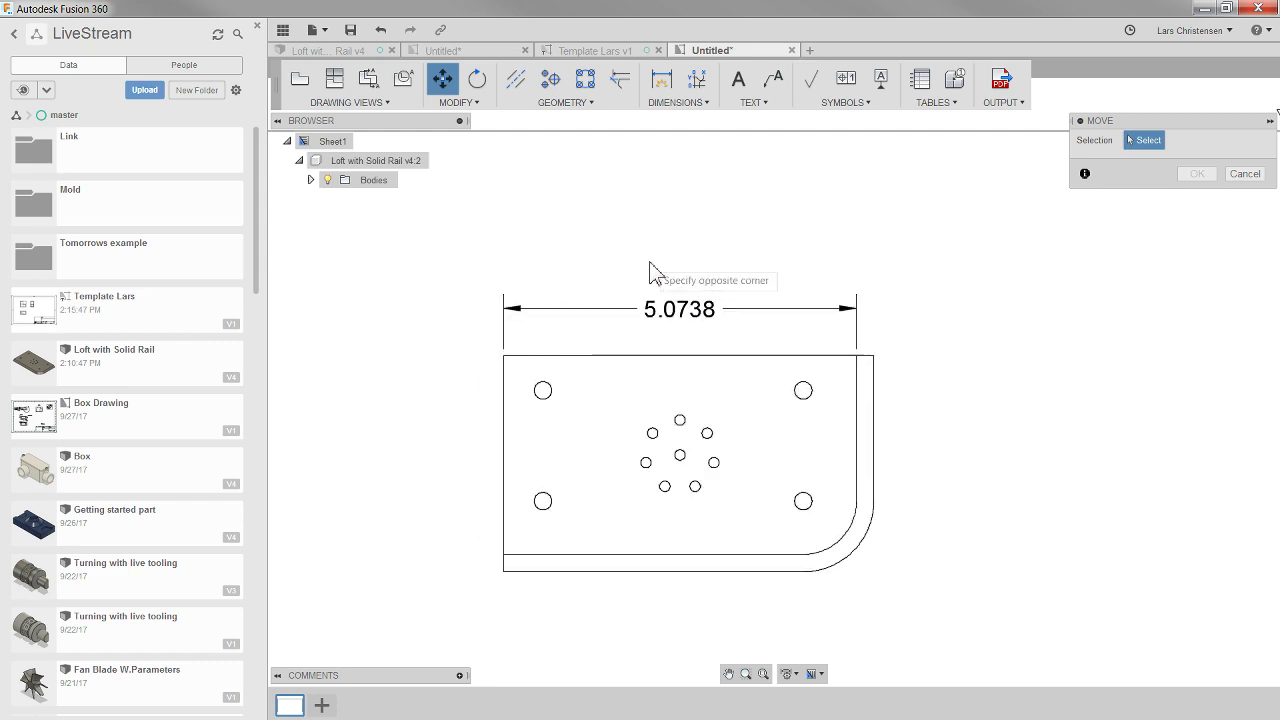
click(1245, 174)
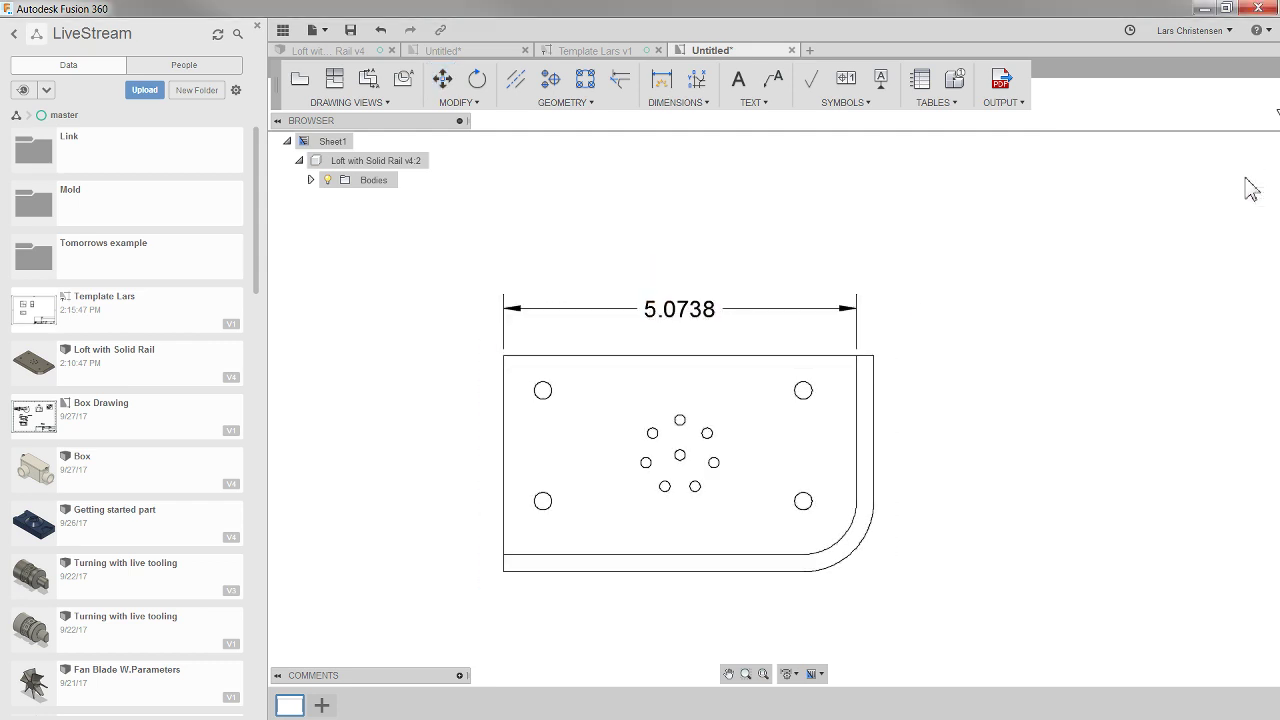
- Move the plate's upper length dimension up and to the right, away from the edge it measures
click(660, 300)
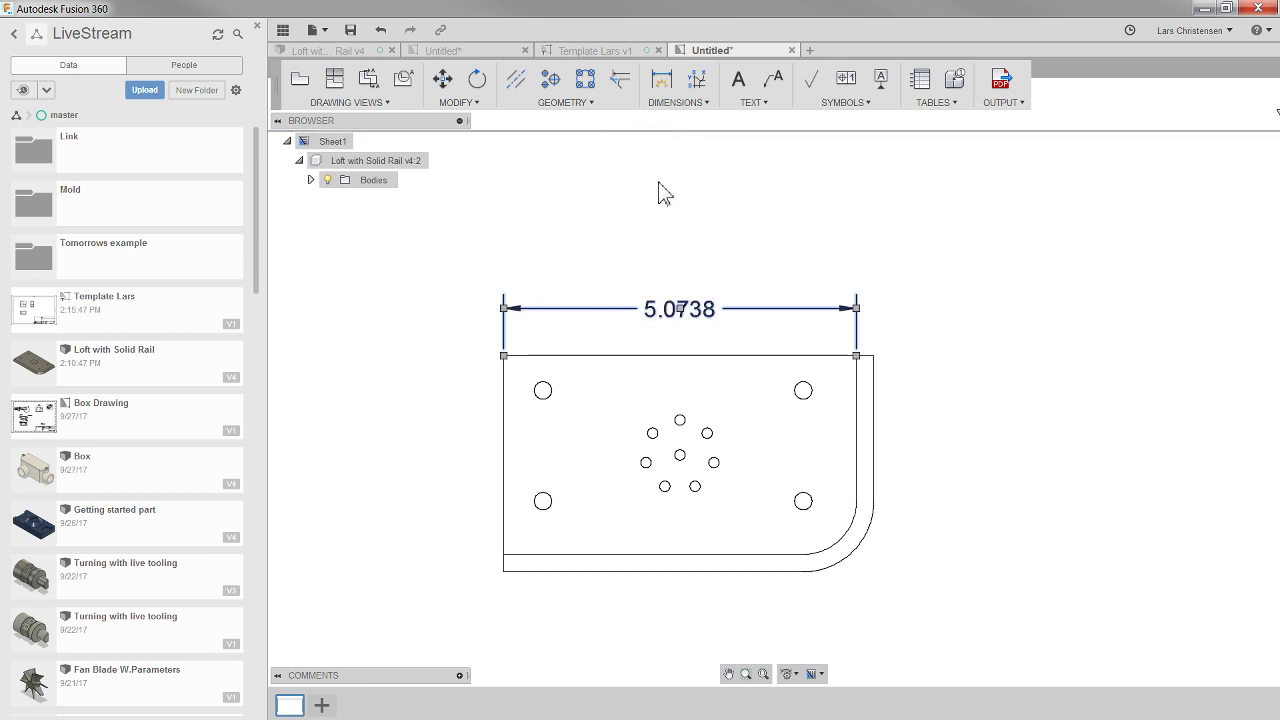
right_click(667, 320)
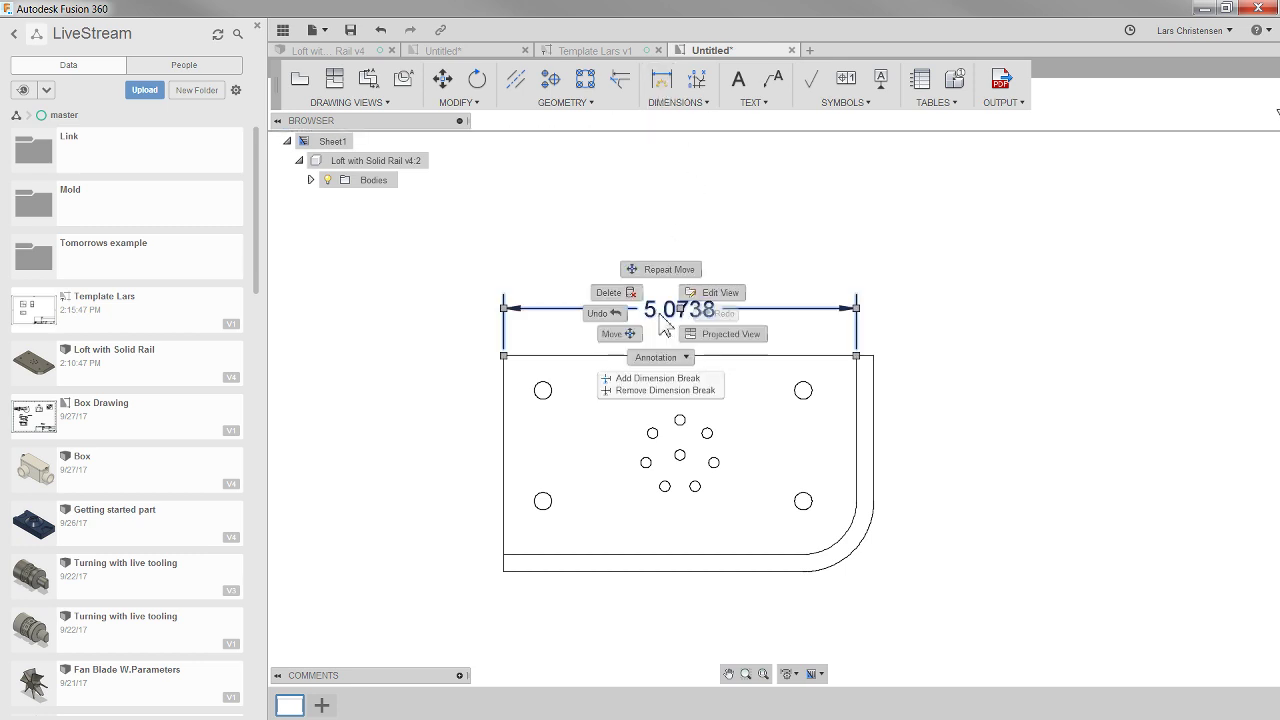
click(605, 335)
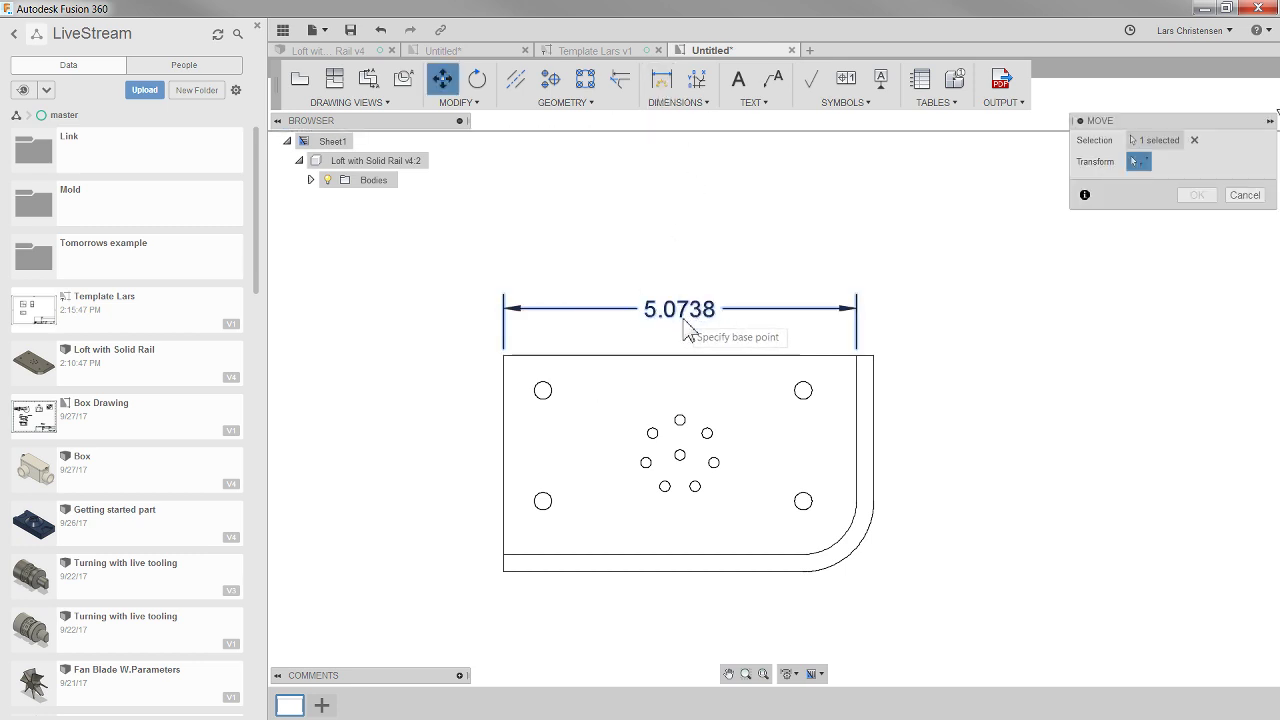
click(641, 319)
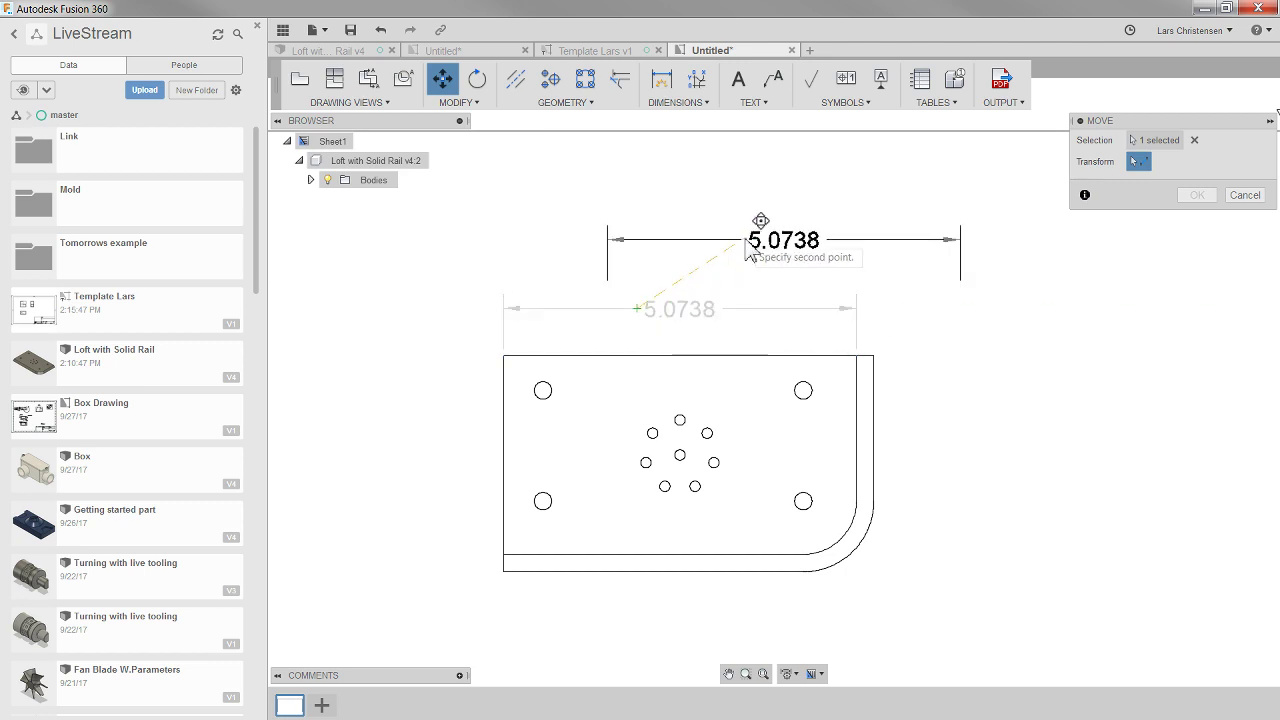
scroll(905, 250, down, 2)
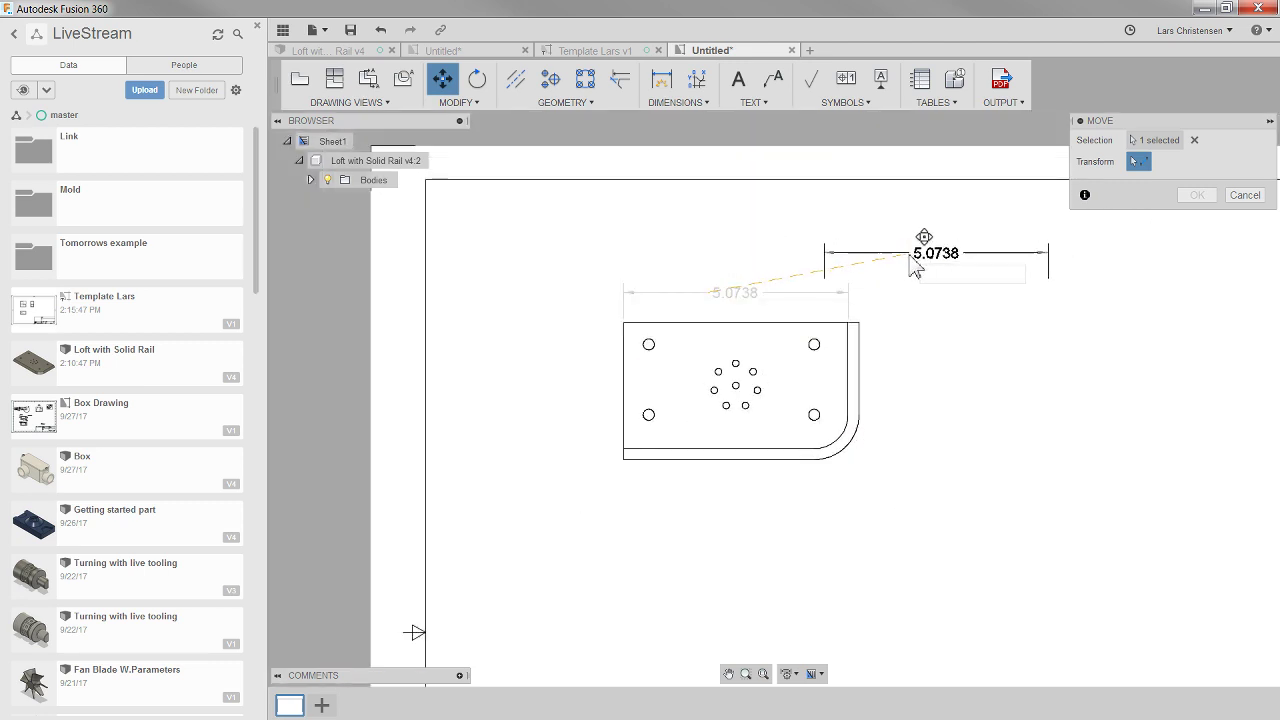
click(855, 252)
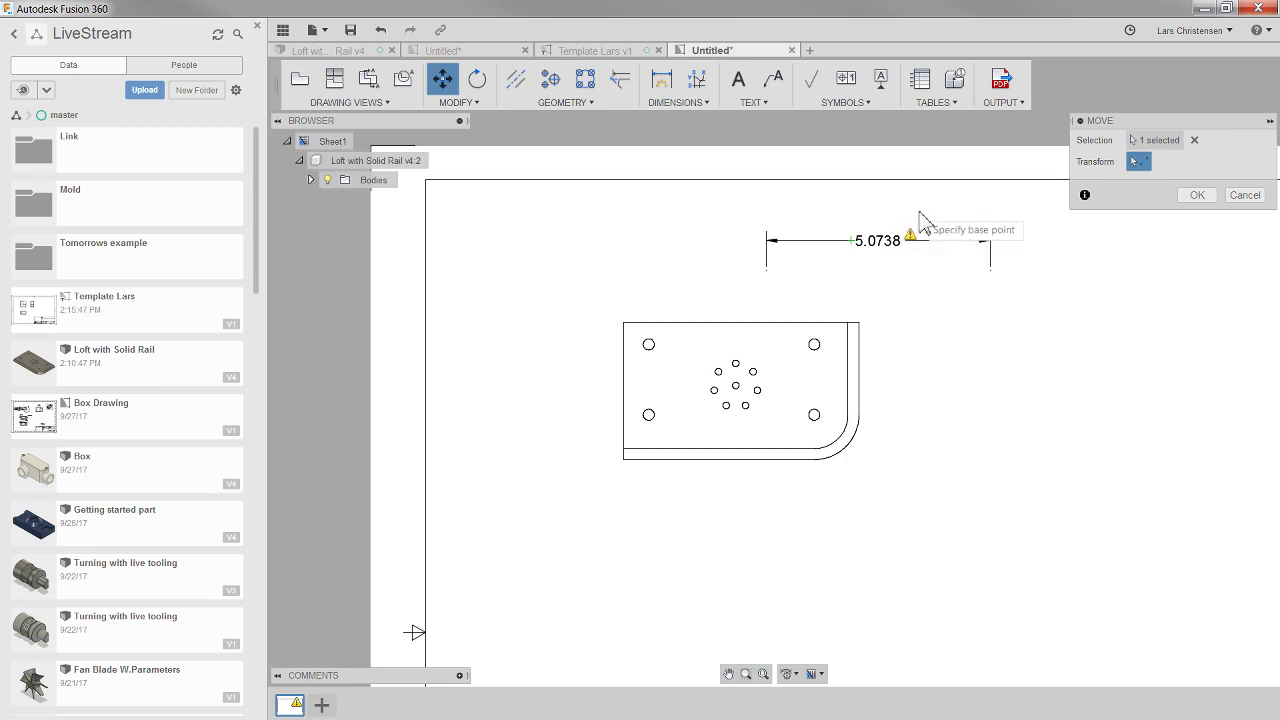
scroll(920, 212, up, 2)
click(1195, 195)
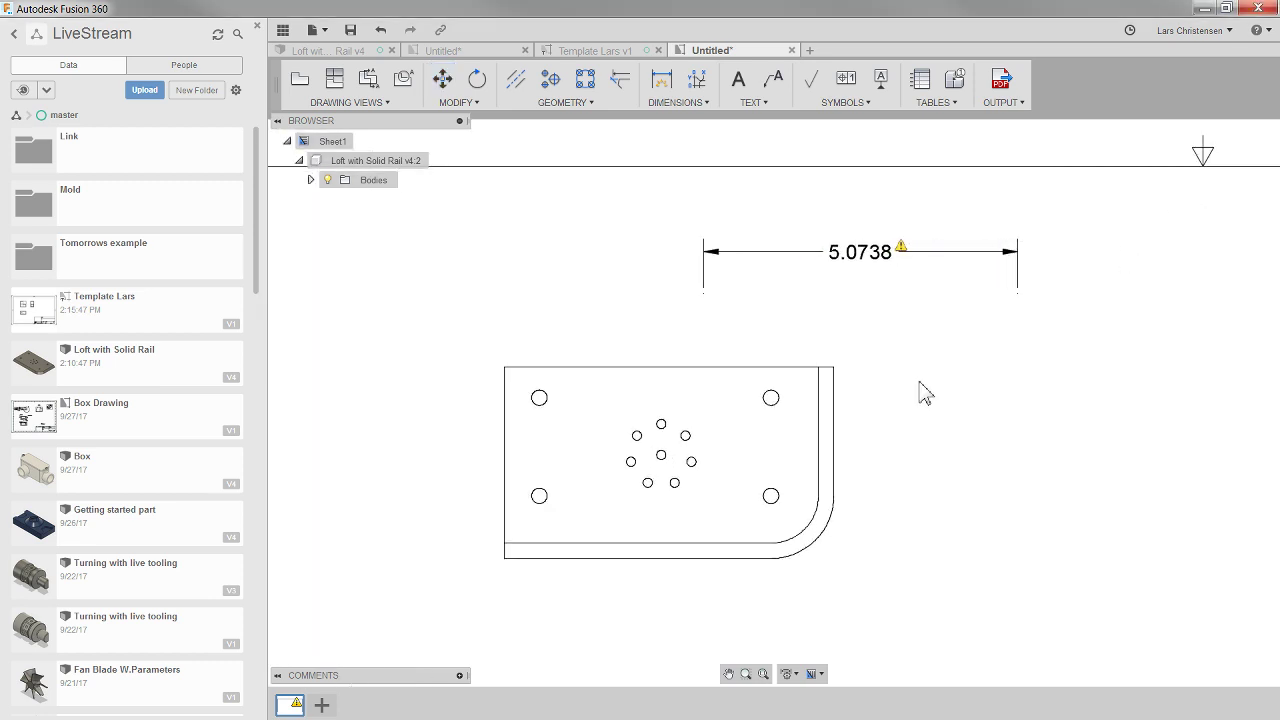
- Reassociate the detached length dimension with the plate's upper-left corner and the upper end of the inner vertical edge line
click(903, 252)
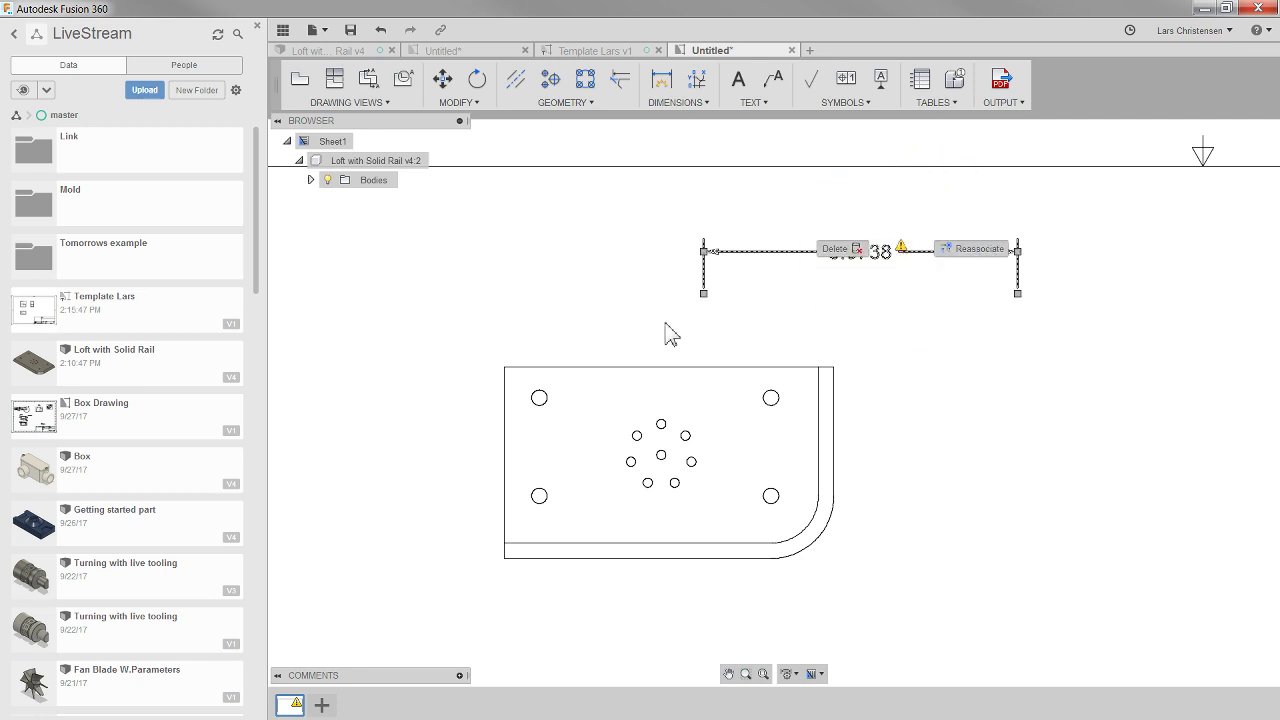
right_drag(900, 248, 1003, 320)
click(1000, 250)
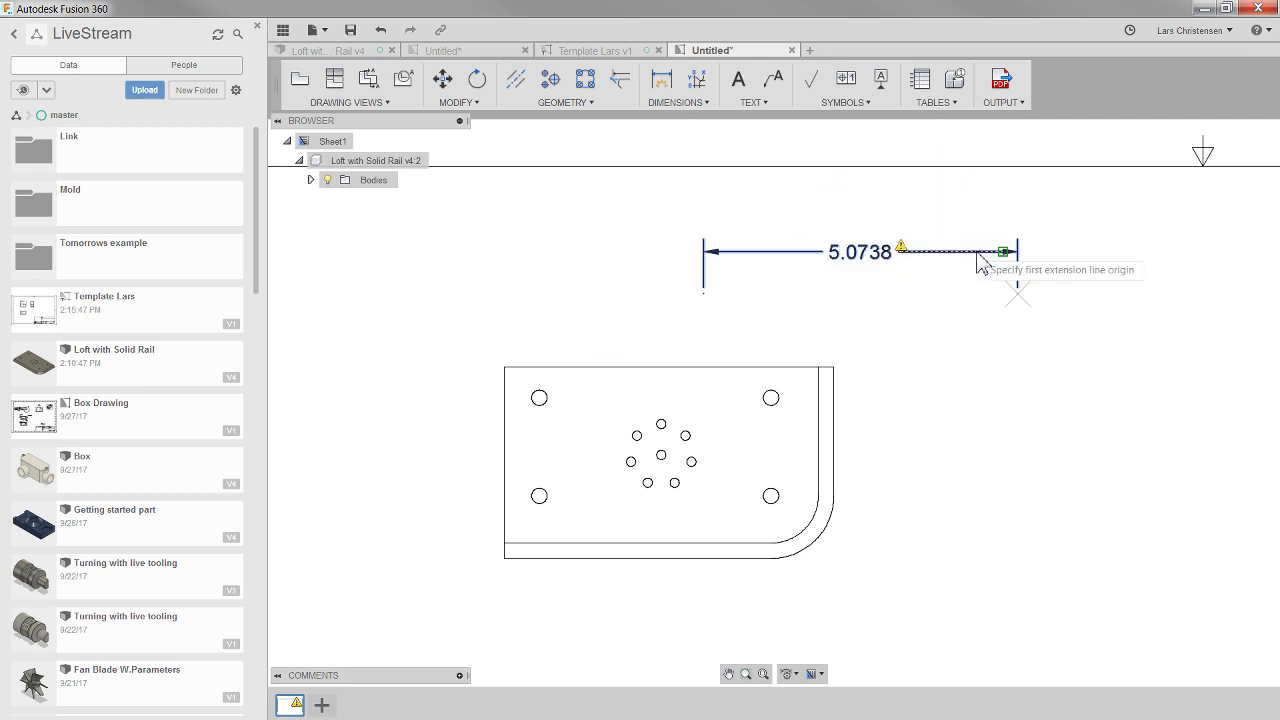
scroll(890, 380, up, 2)
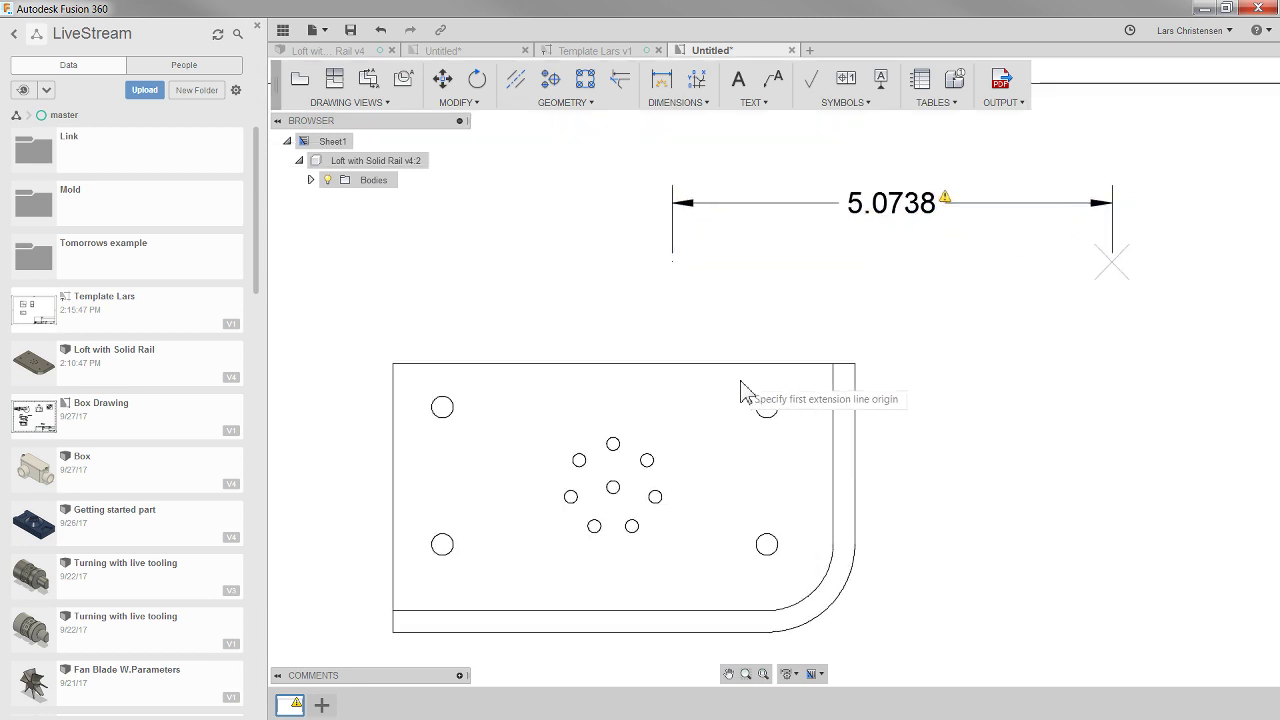
click(393, 365)
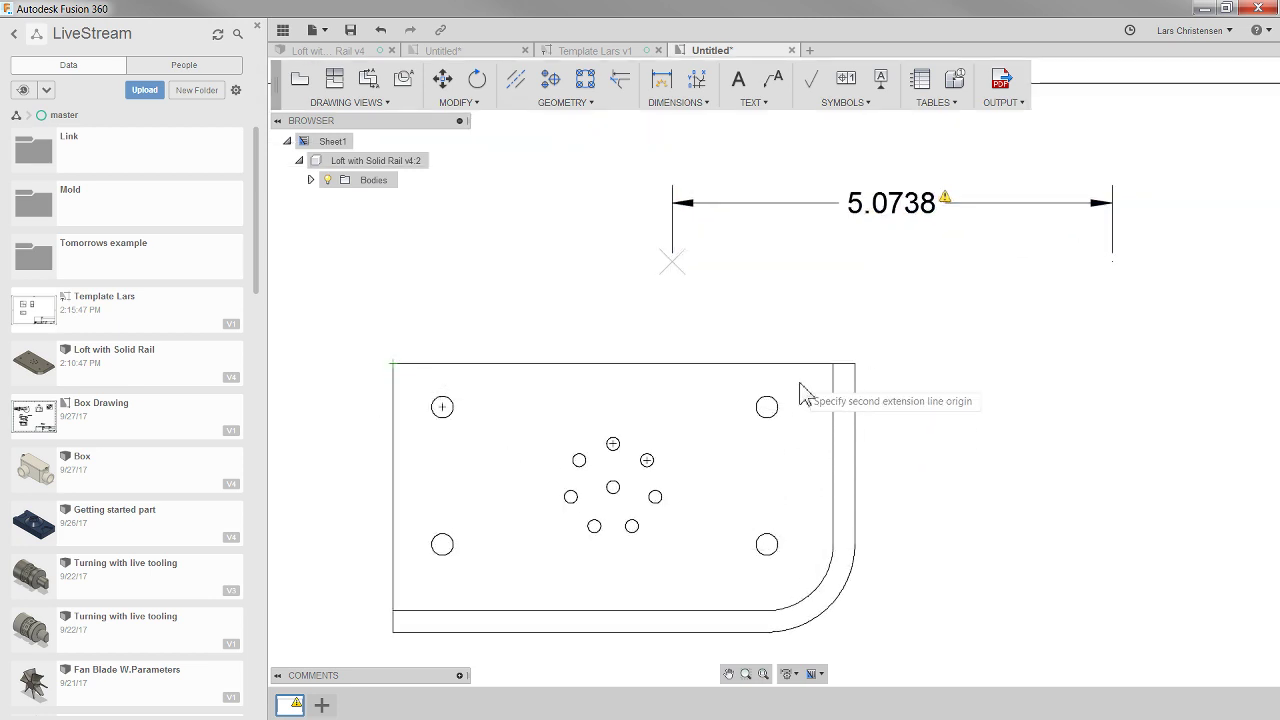
click(833, 364)
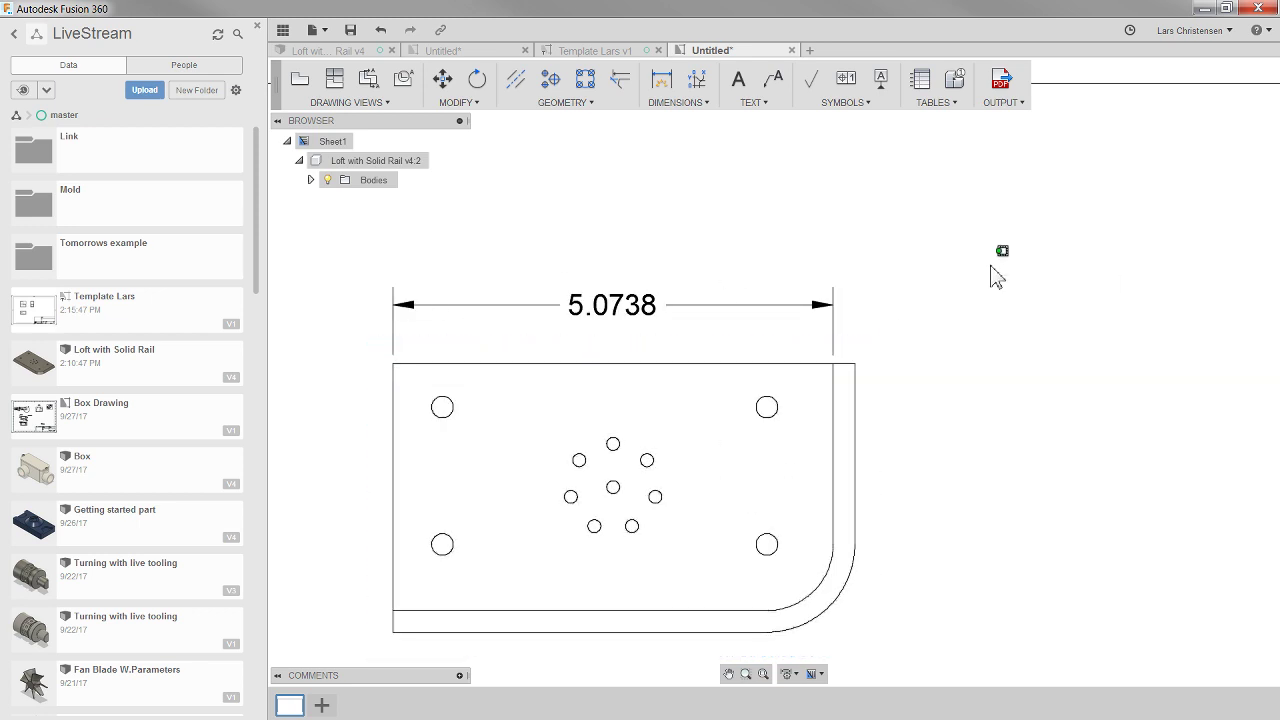
right_click(608, 305)
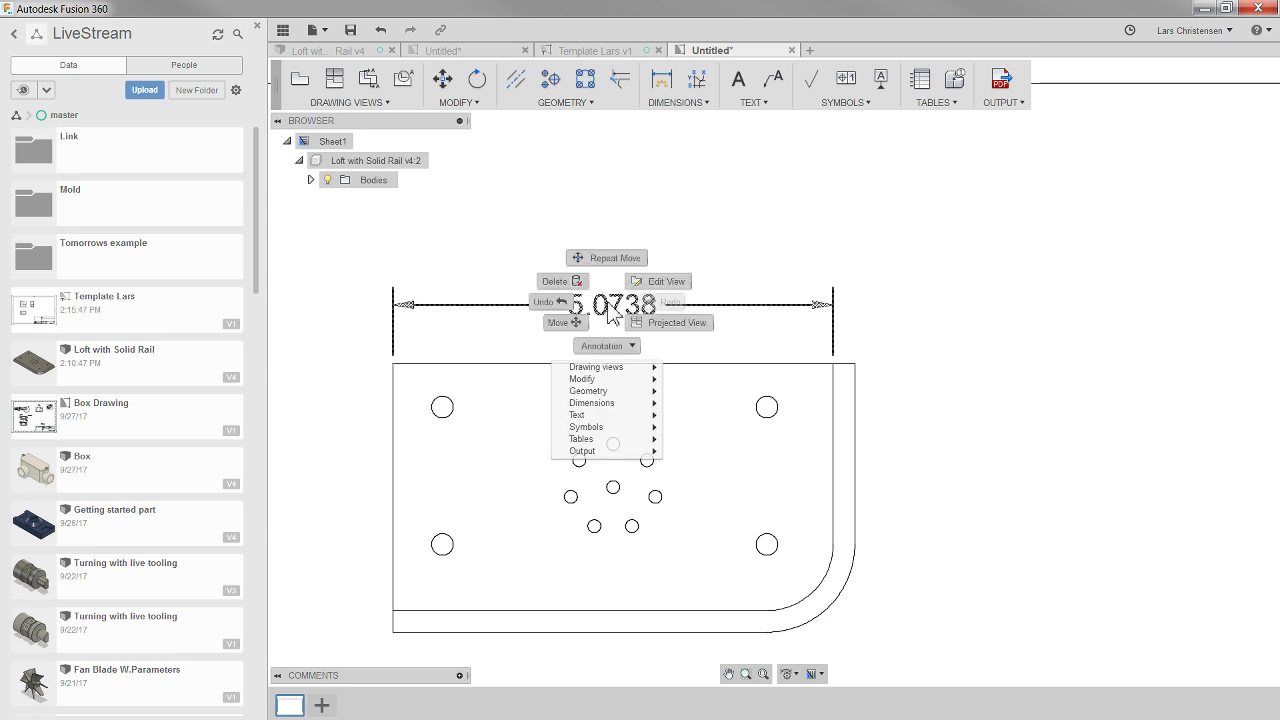
click(818, 185)
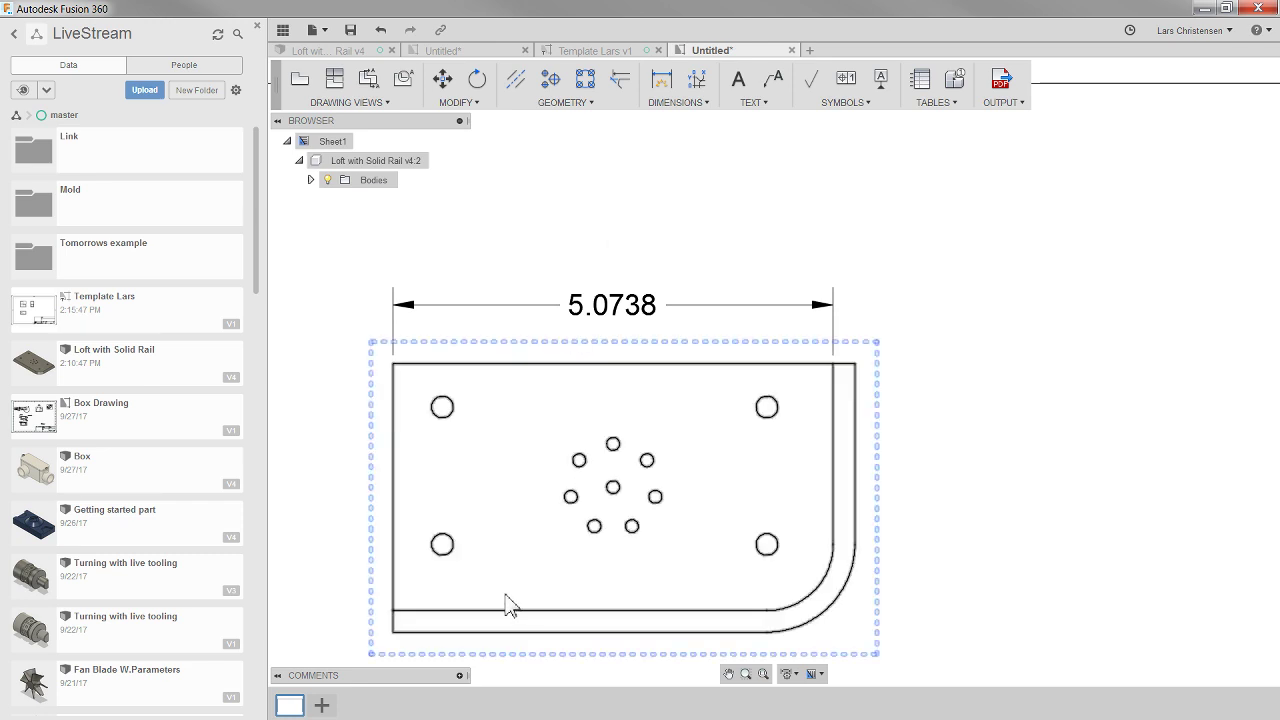
- Add a center mark pattern through the seven holes of the central circular pattern, with Full PCD and Center Mark enabled
scroll(507, 604, up, 2)
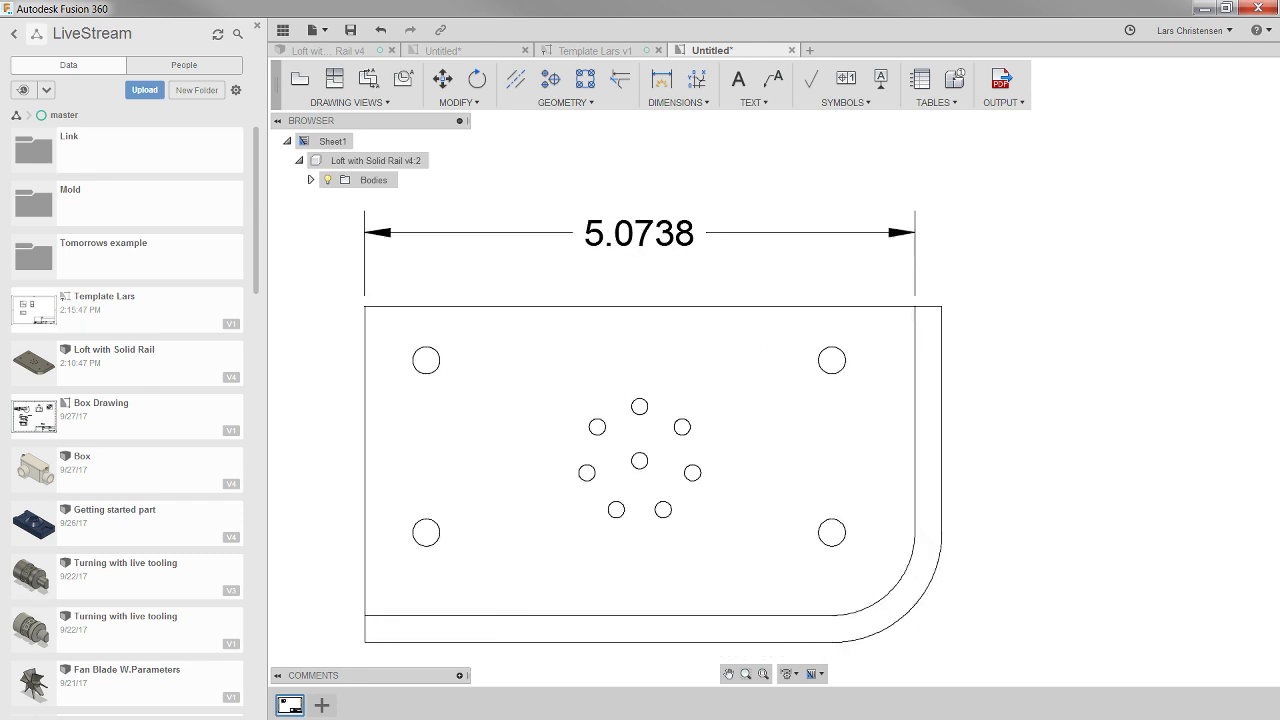
scroll(855, 271, up, 1)
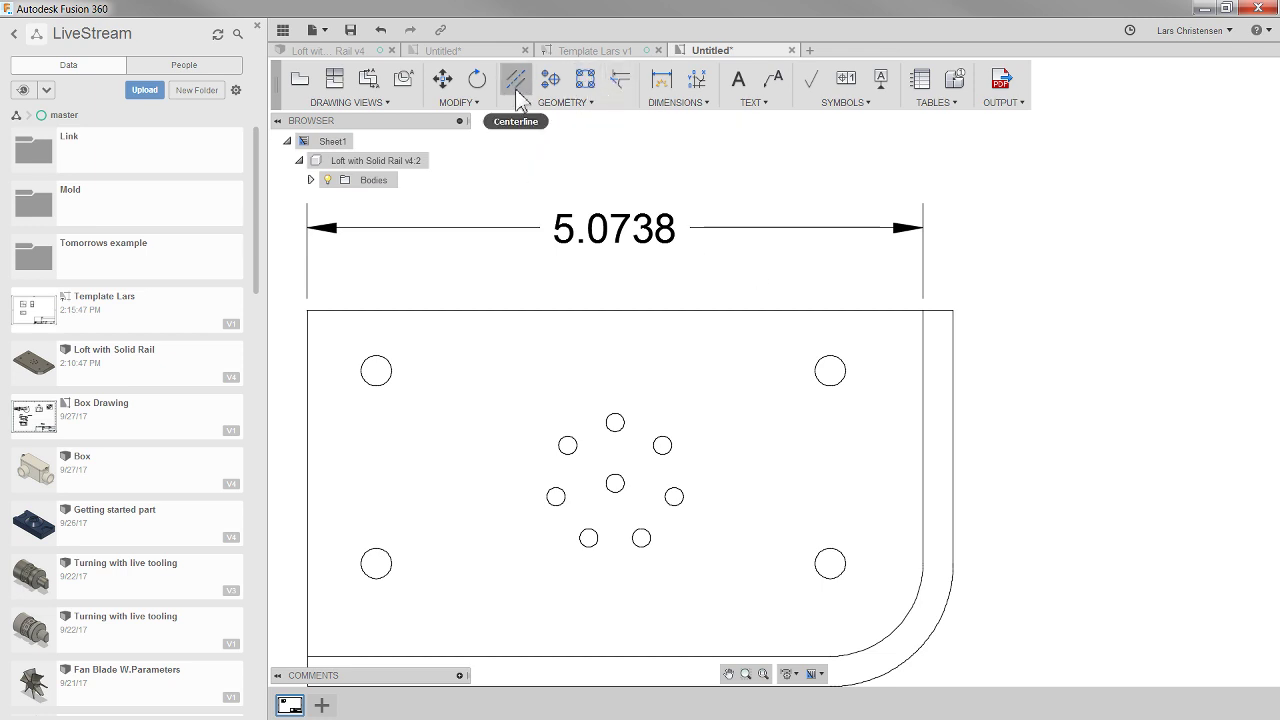
click(586, 84)
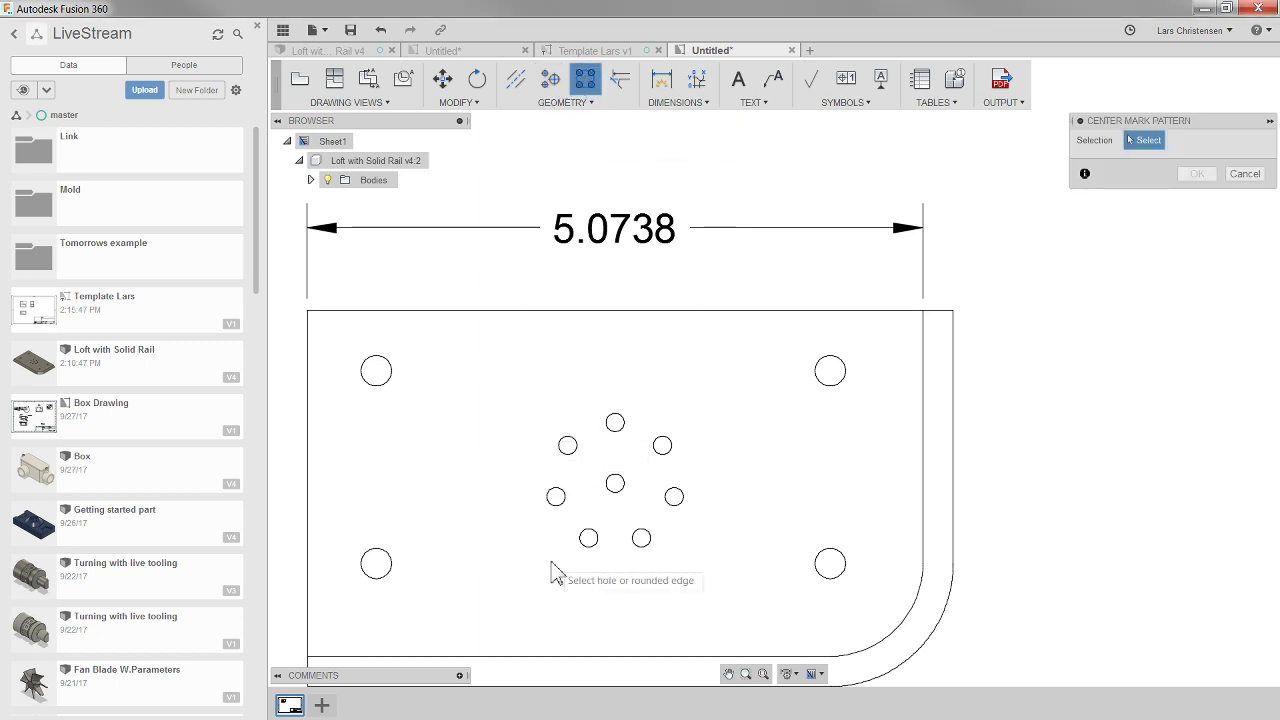
scroll(638, 595, up, 4)
click(590, 298)
click(510, 342)
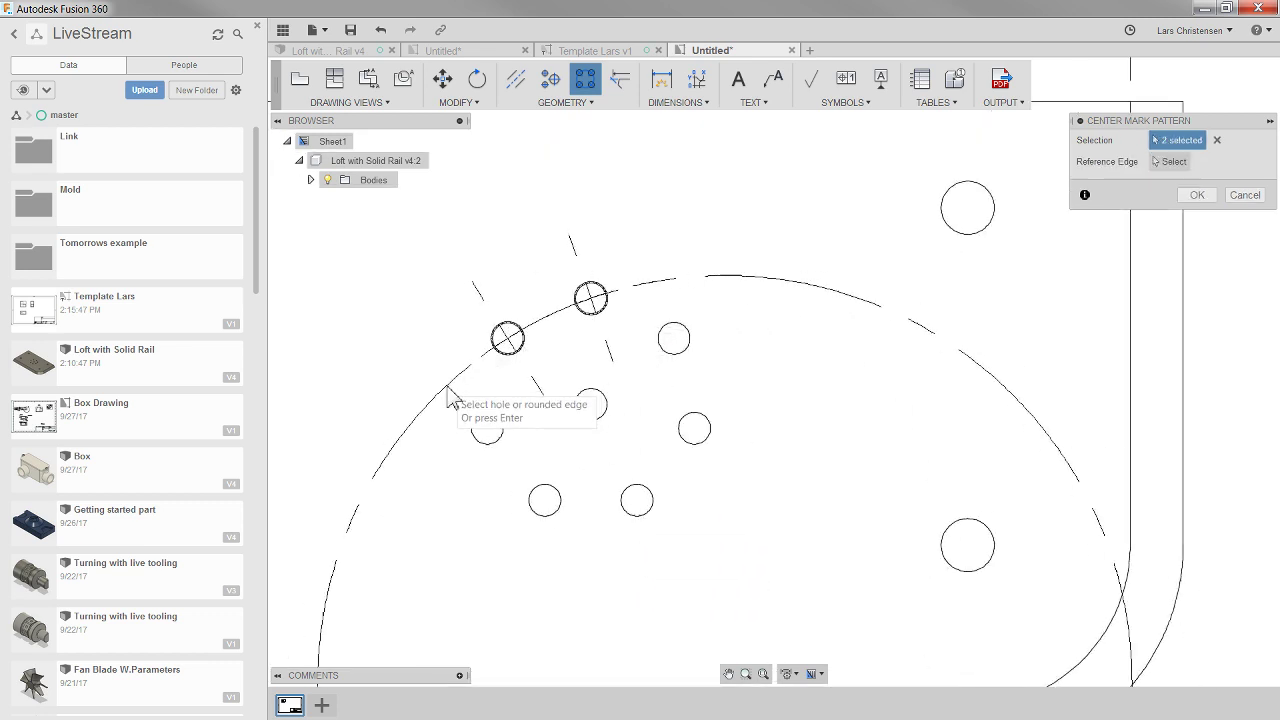
click(481, 444)
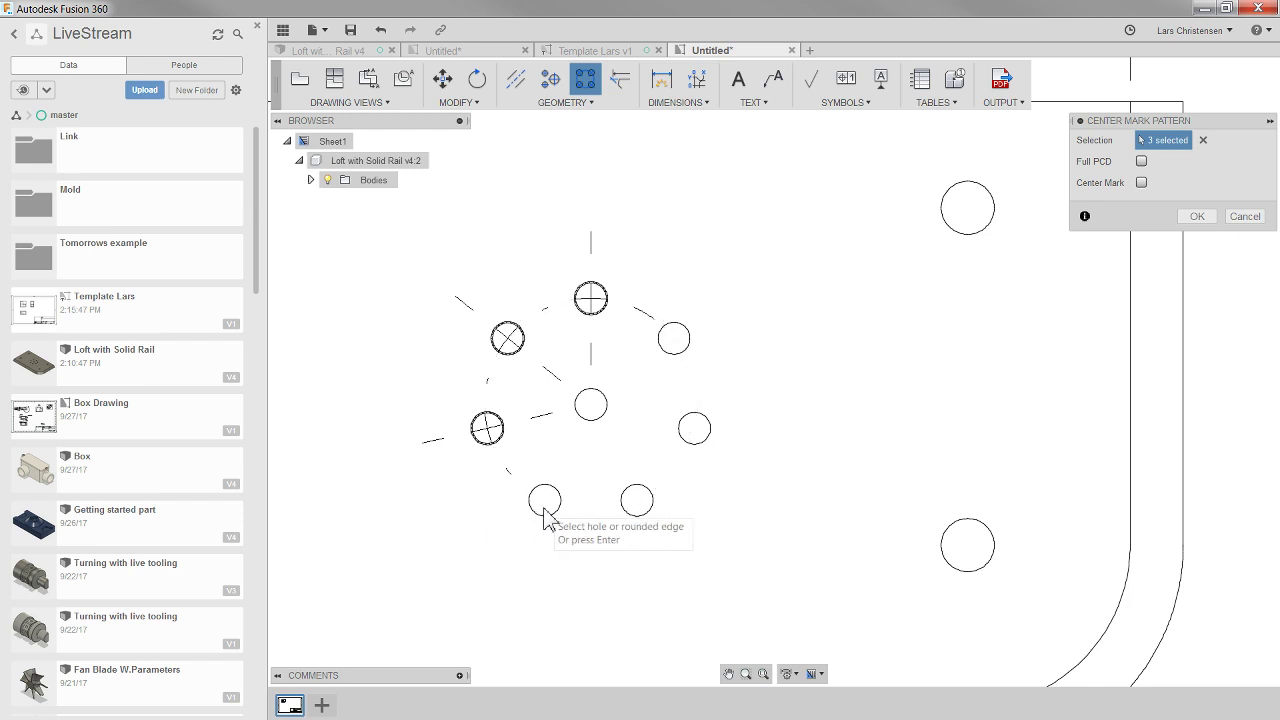
click(551, 521)
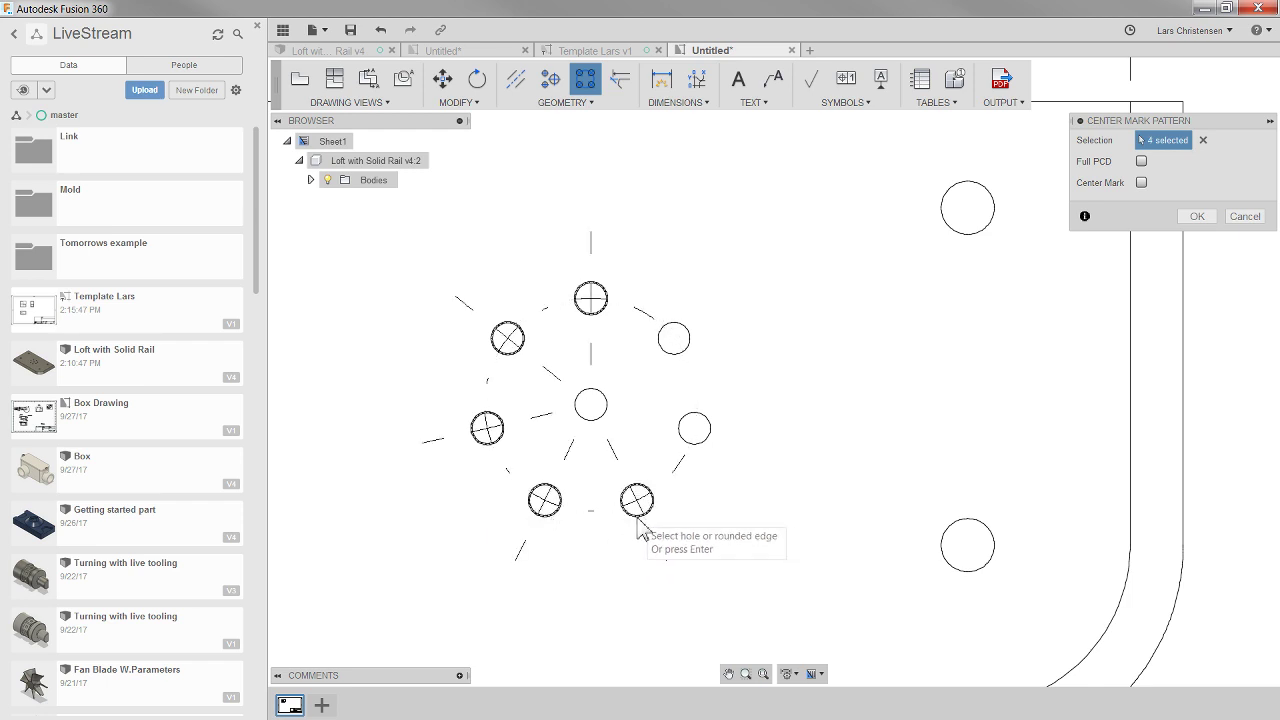
click(706, 445)
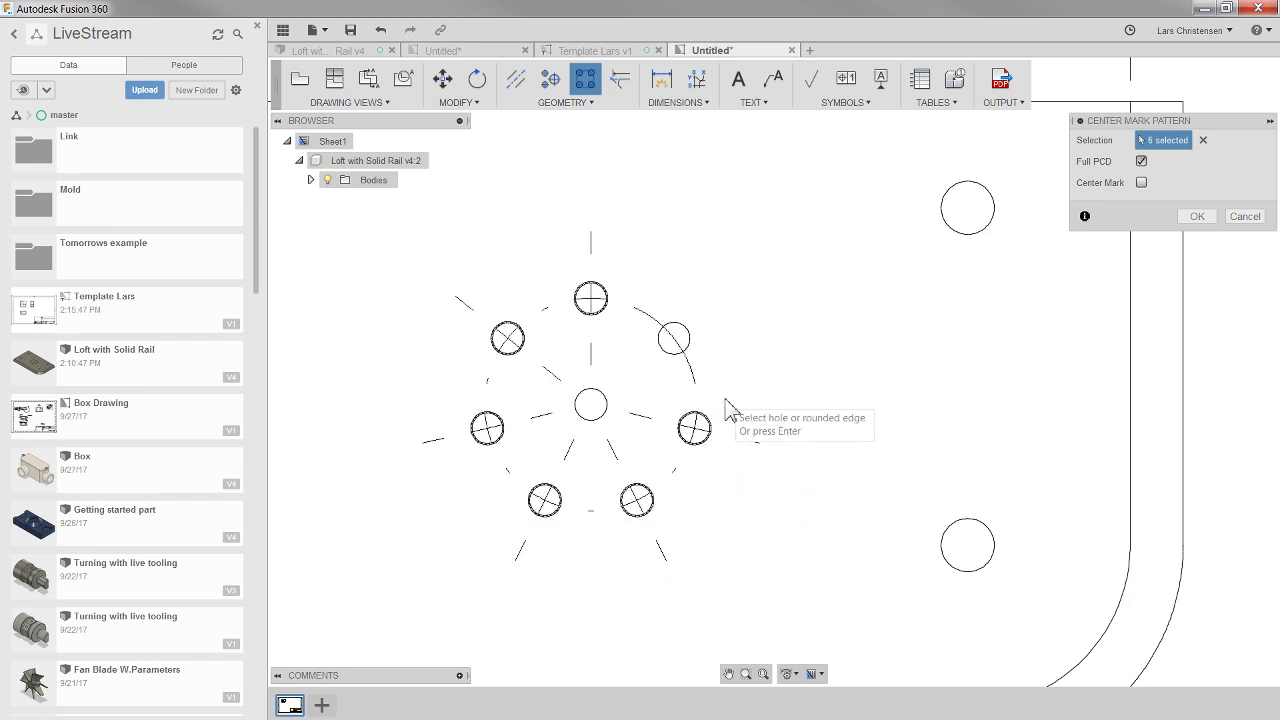
click(674, 338)
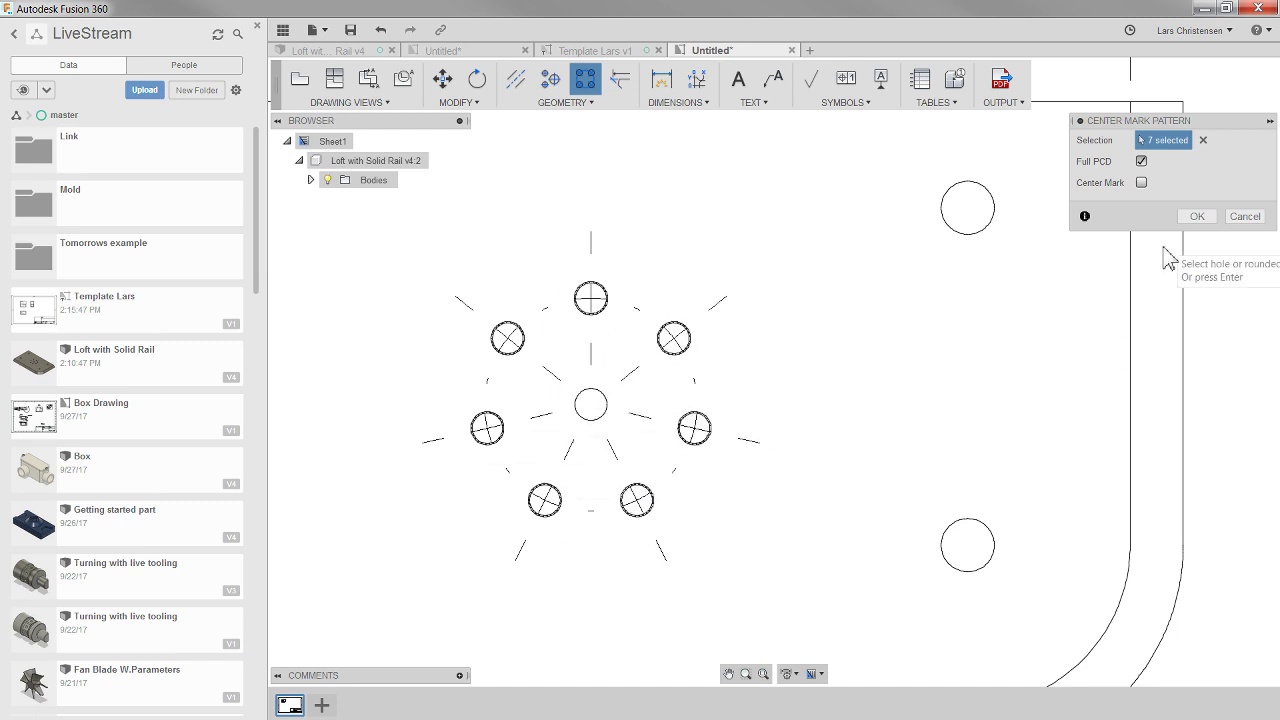
click(1142, 184)
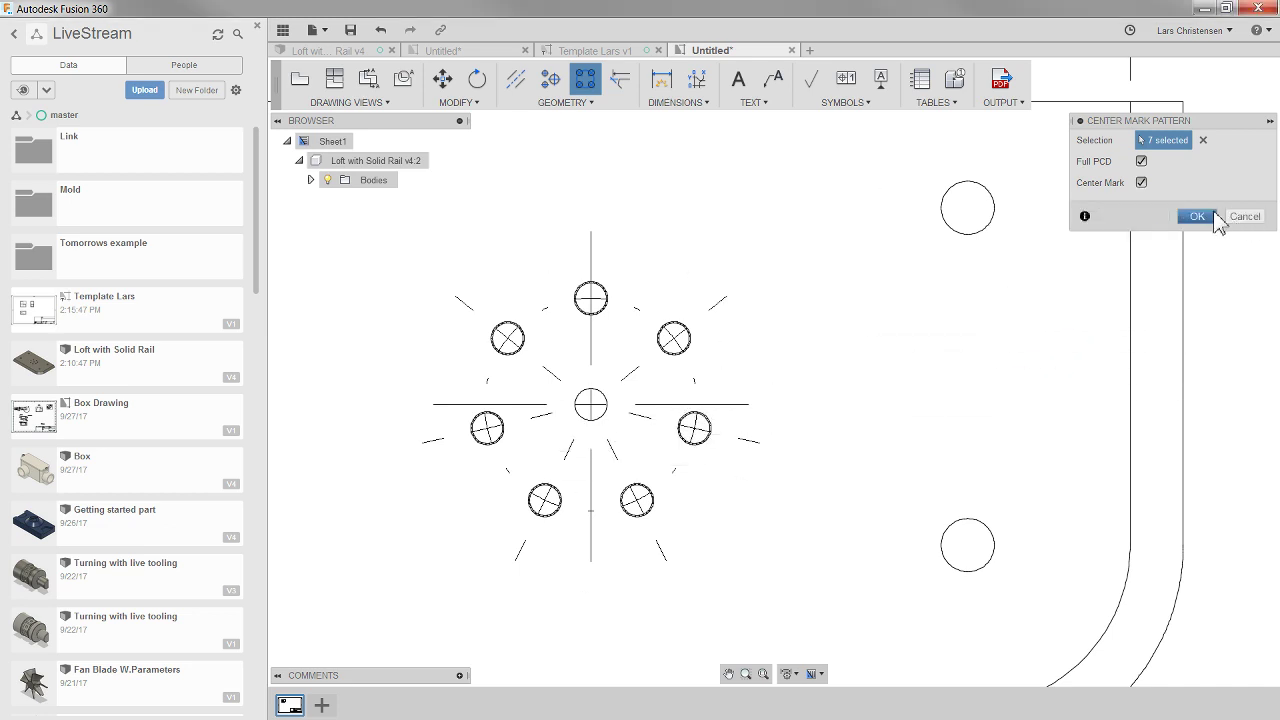
click(1197, 216)
scroll(694, 508, down, 3)
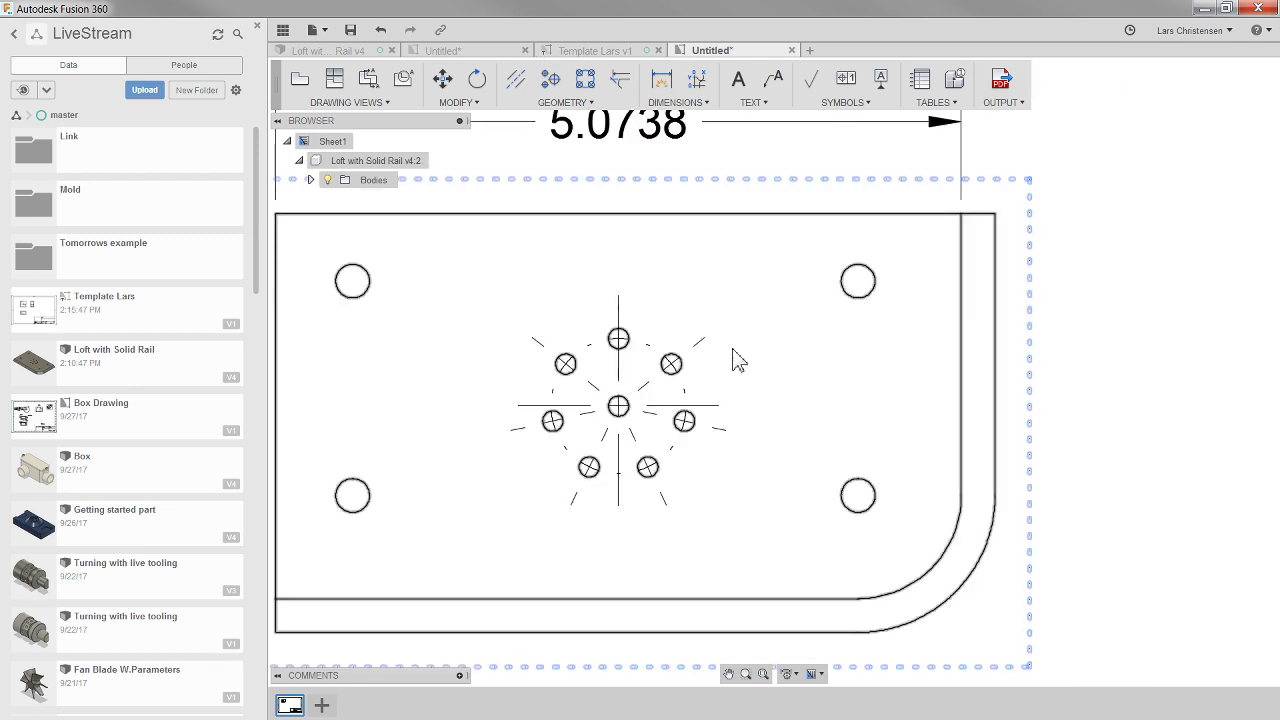
scroll(657, 330, down, 3)
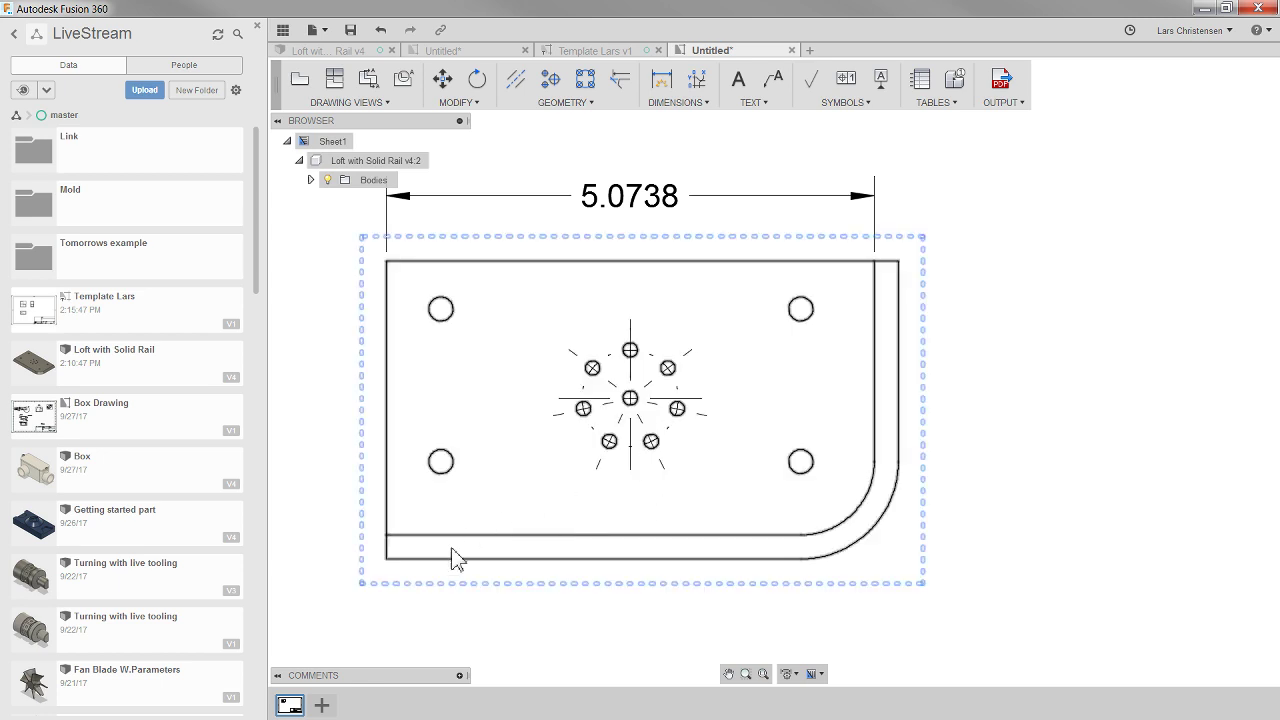
scroll(648, 568, down, 2)
scroll(610, 586, up, 1)
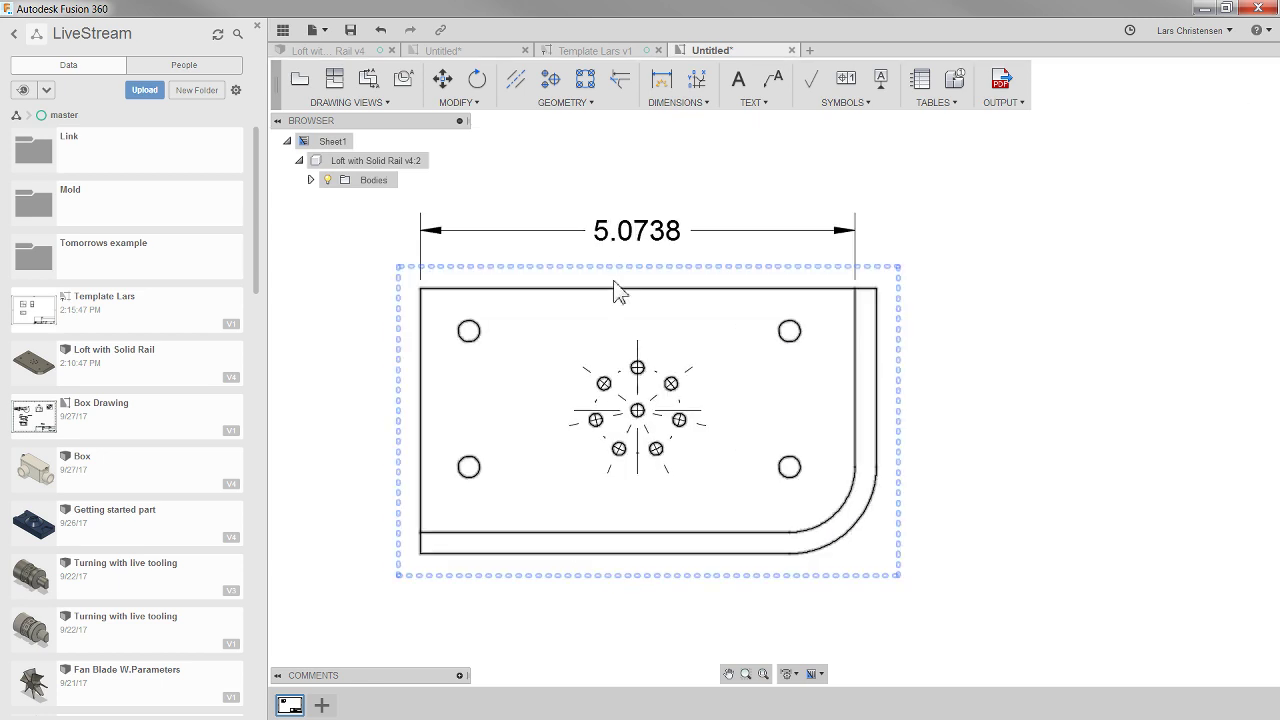